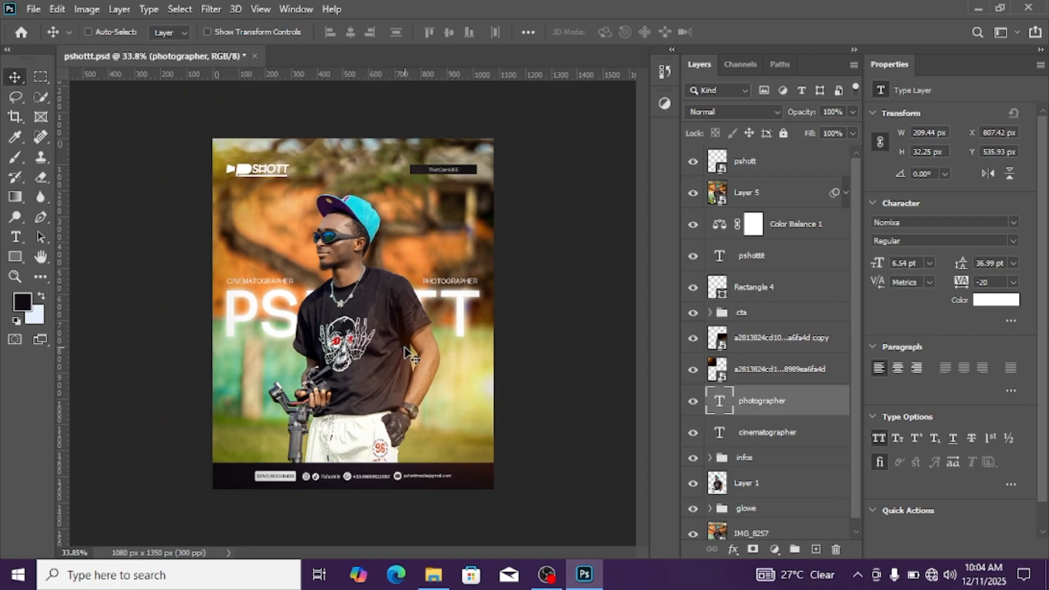
# Examine the finished photographer flyer up close and as a whole, including its title, subject cutout and footer
pyautogui.scroll(2, 382, 322)
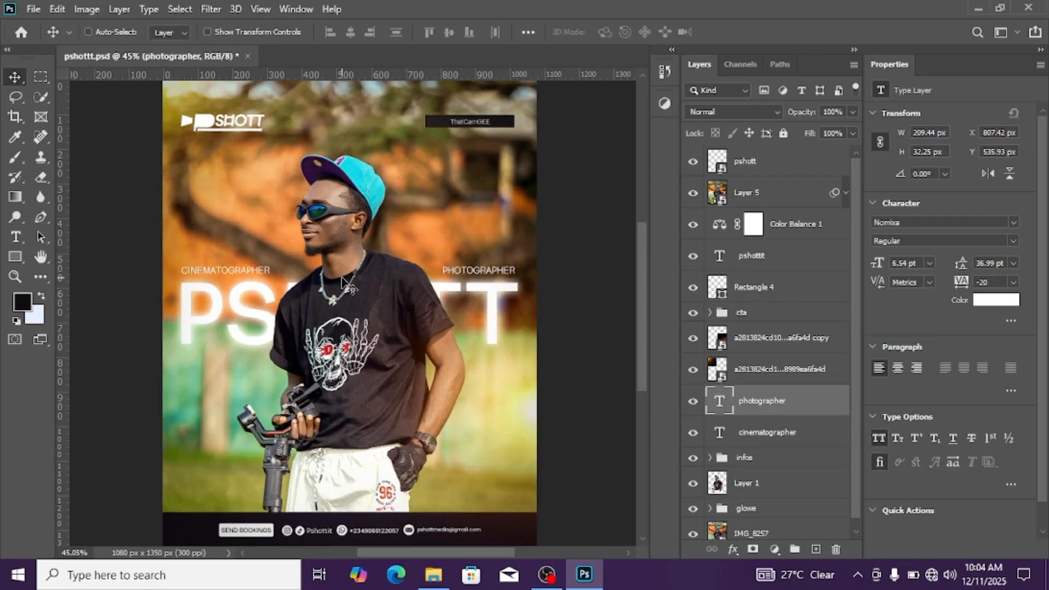
pyautogui.scroll(-3, 341, 282)
pyautogui.scroll(2, 341, 282)
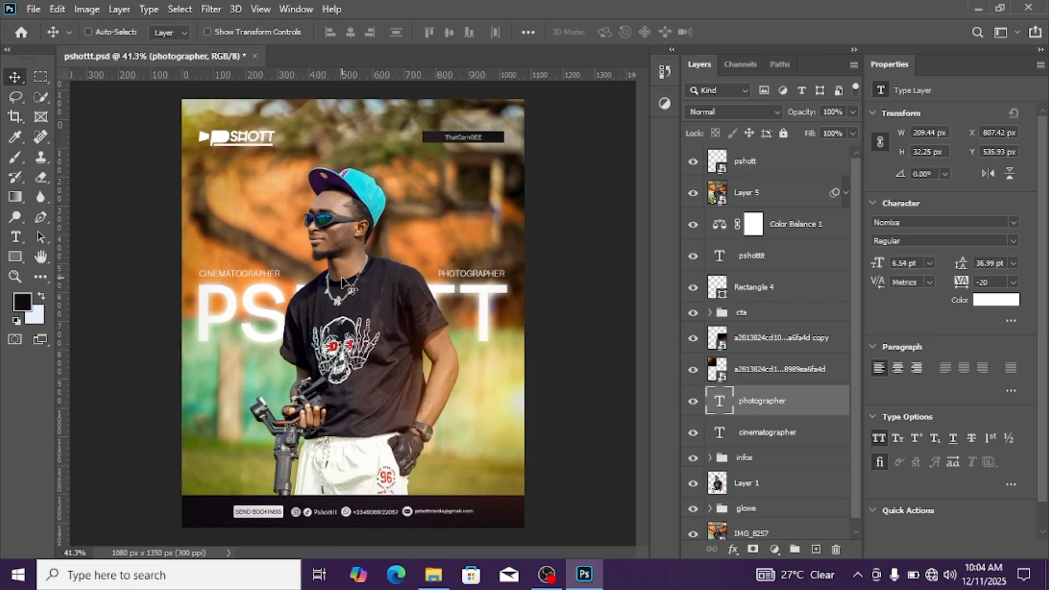
pyautogui.scroll(2, 368, 286)
pyautogui.scroll(-1, 369, 286)
pyautogui.scroll(-2, 368, 286)
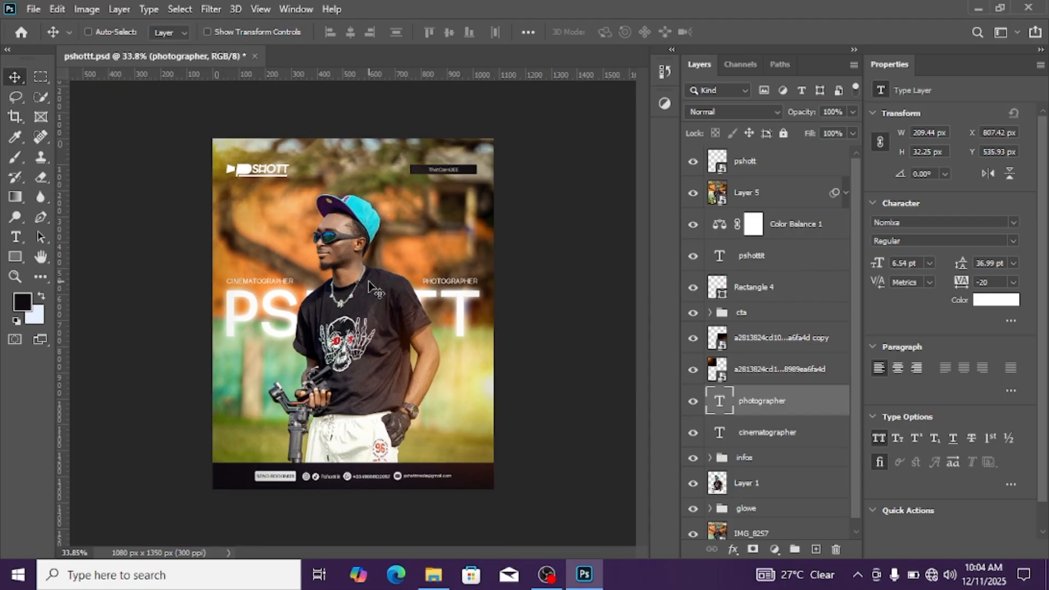
pyautogui.scroll(2, 380, 283)
pyautogui.scroll(1, 380, 283)
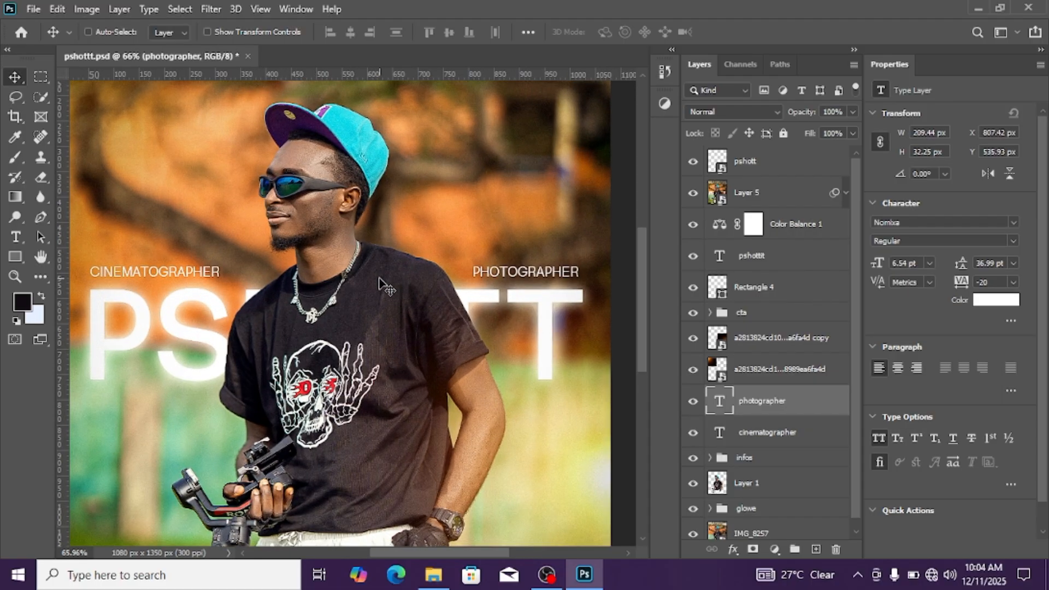
pyautogui.scroll(-3, 381, 283)
pyautogui.scroll(3, 381, 283)
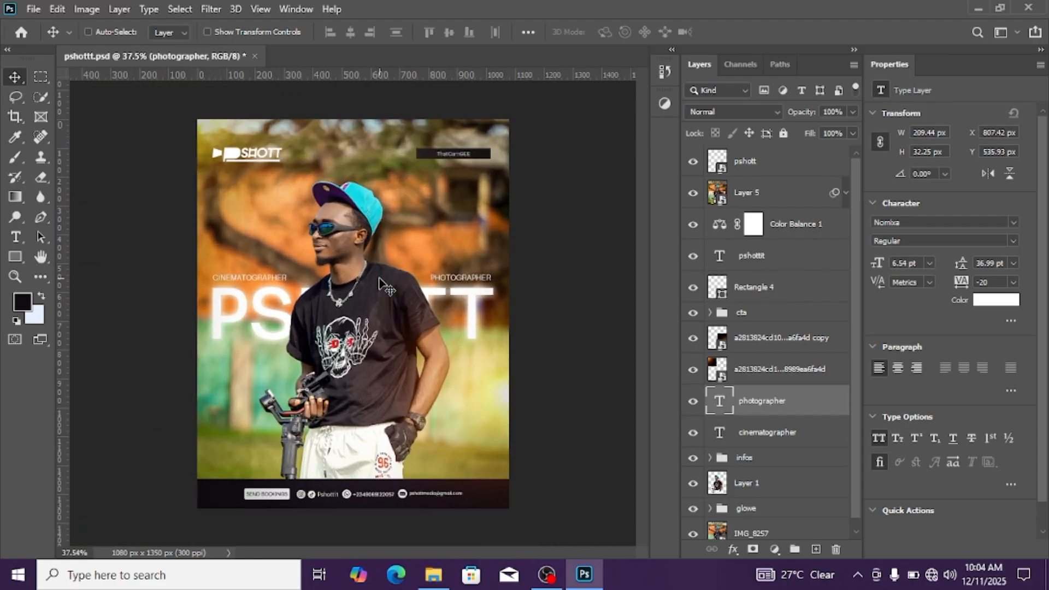
pyautogui.scroll(1, 380, 283)
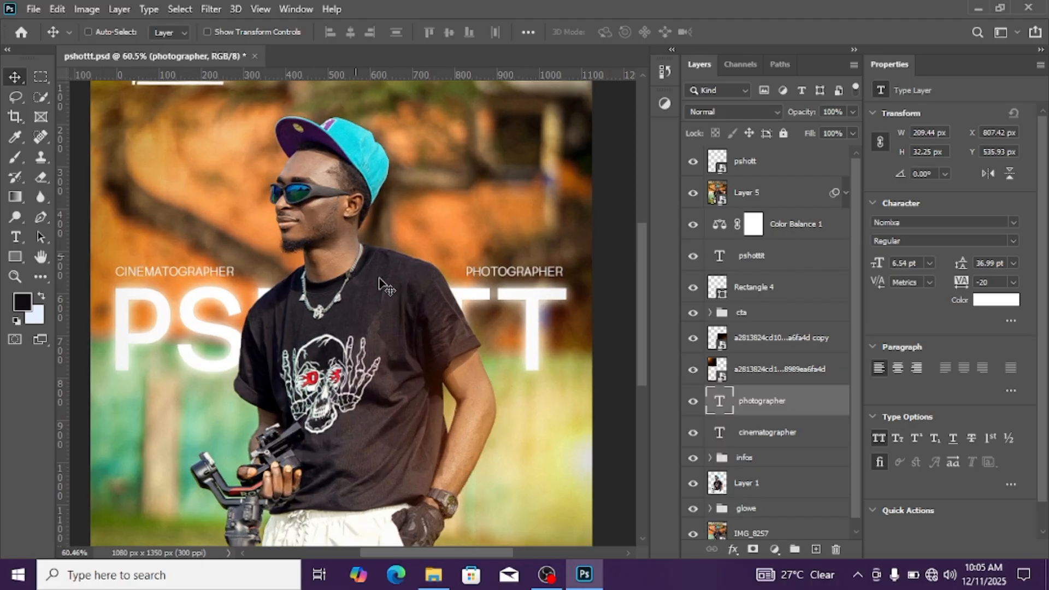
pyautogui.scroll(-3, 380, 283)
pyautogui.scroll(1, 381, 283)
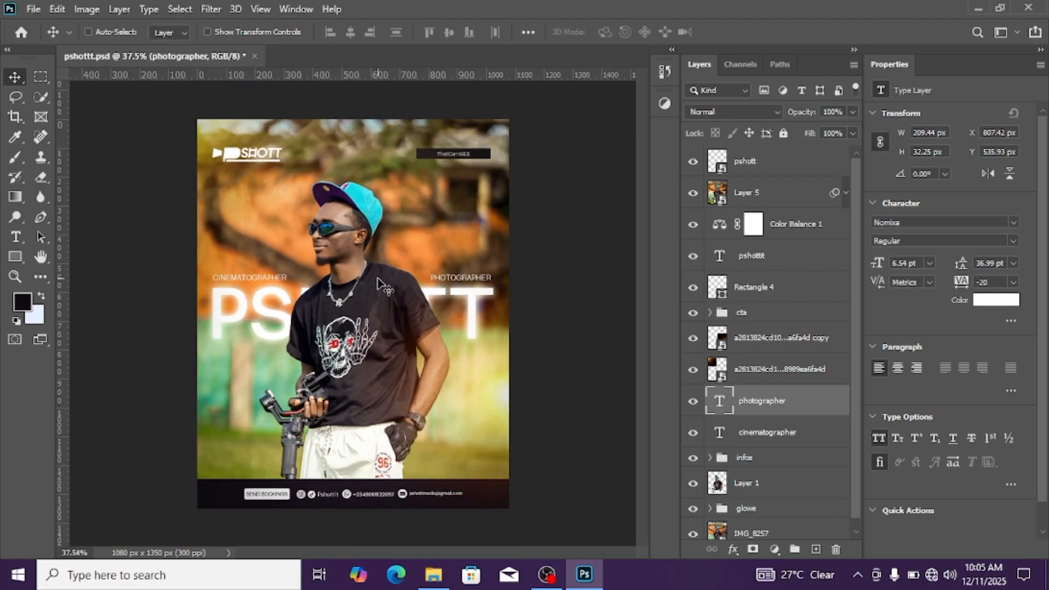
pyautogui.scroll(1, 381, 284)
pyautogui.scroll(-2, 380, 284)
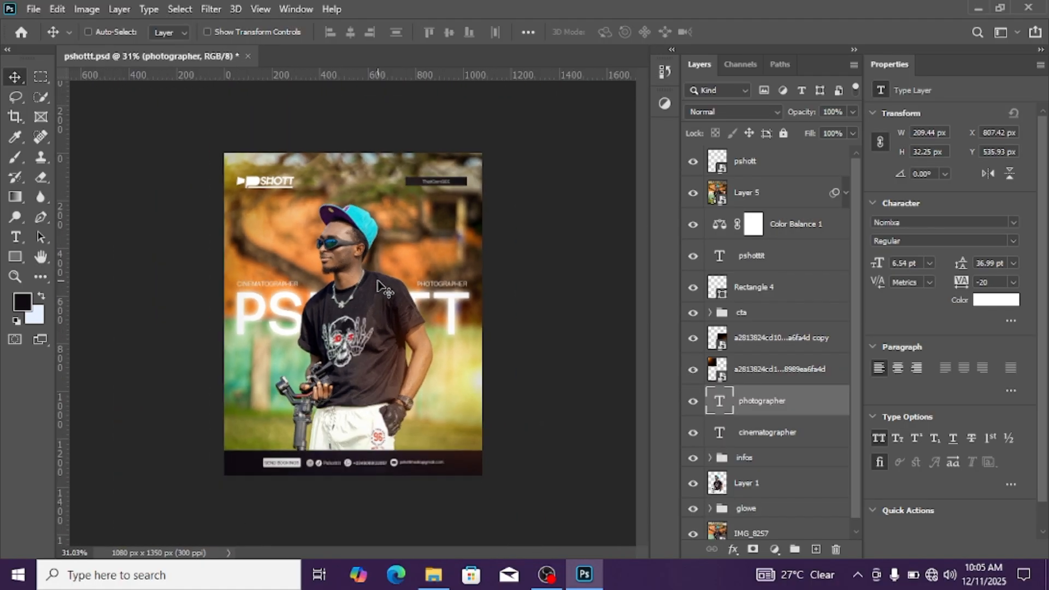
pyautogui.scroll(1, 381, 285)
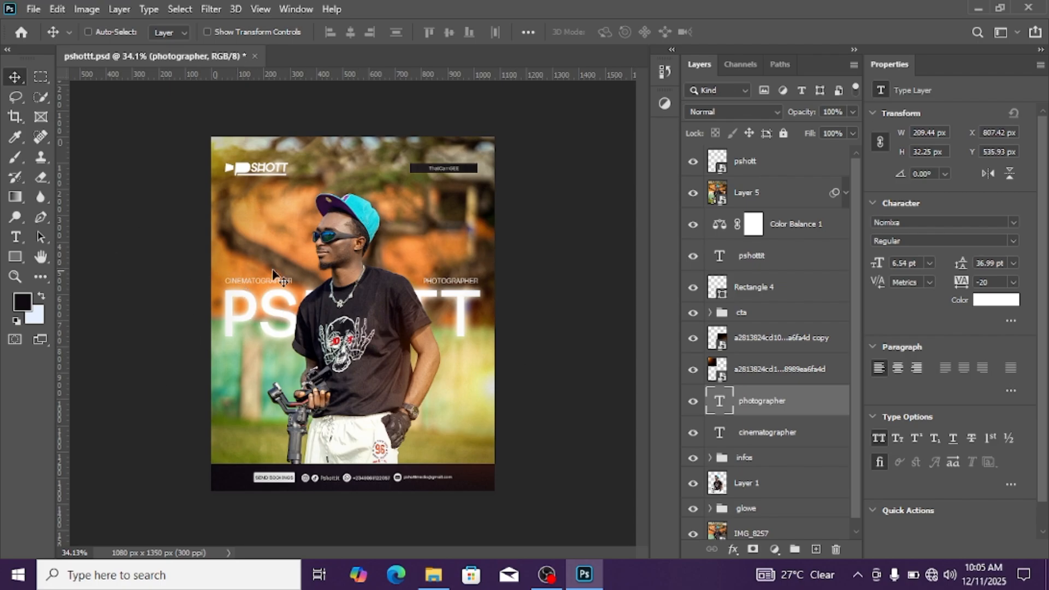
pyautogui.scroll(1, 333, 265)
pyautogui.scroll(-1, 338, 257)
pyautogui.scroll(-1, 328, 258)
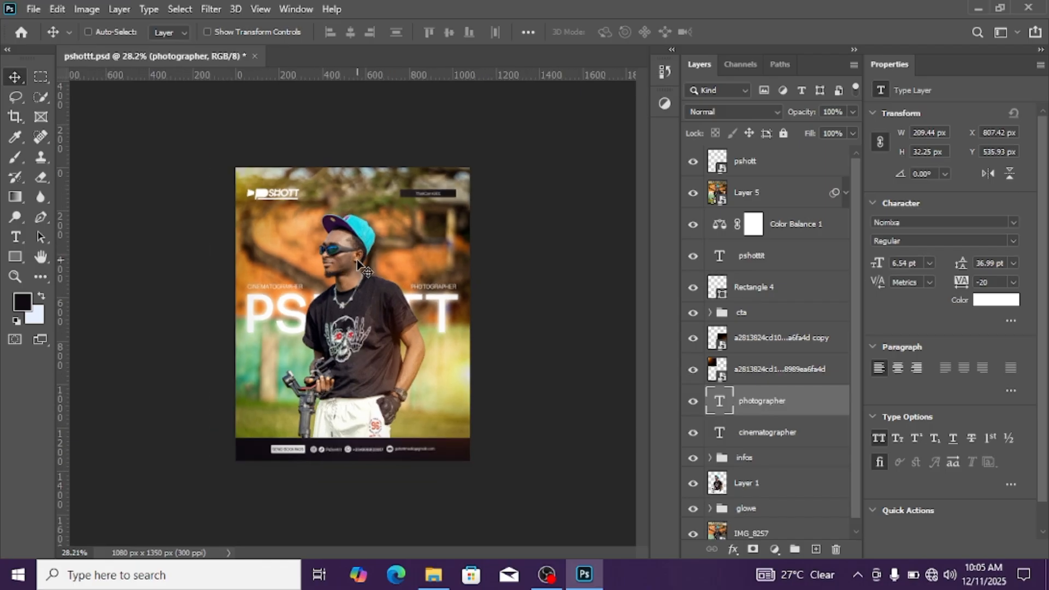
pyautogui.scroll(2, 355, 267)
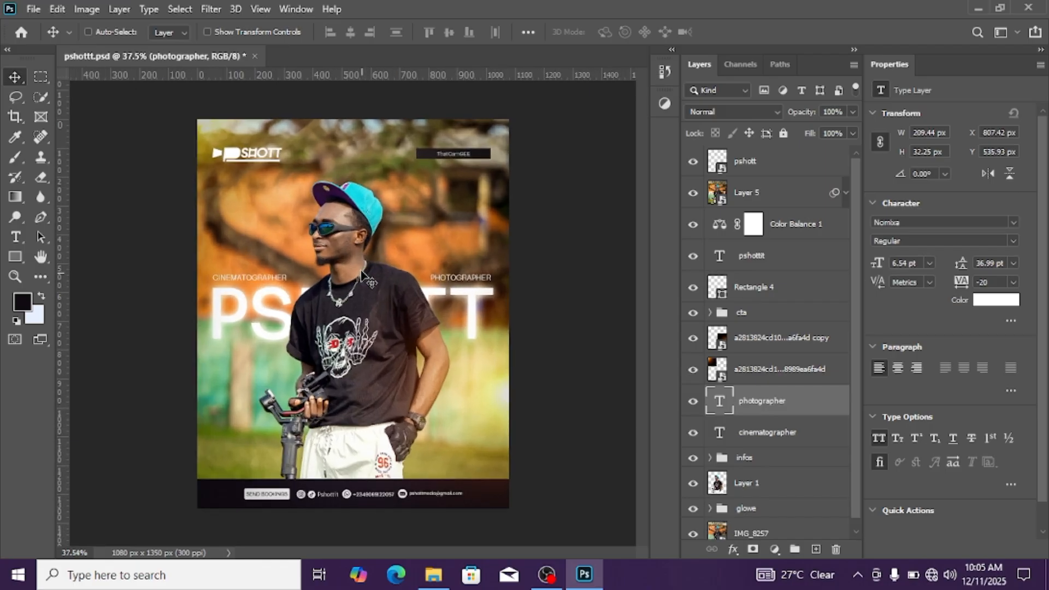
pyautogui.scroll(-1, 363, 276)
pyautogui.scroll(2, 371, 303)
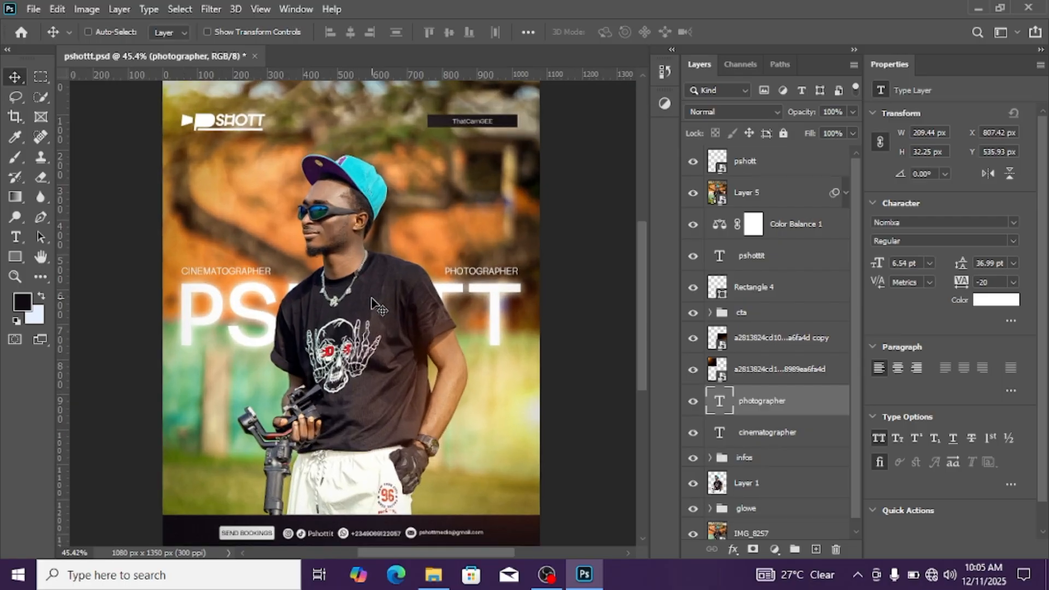
pyautogui.scroll(-3, 372, 303)
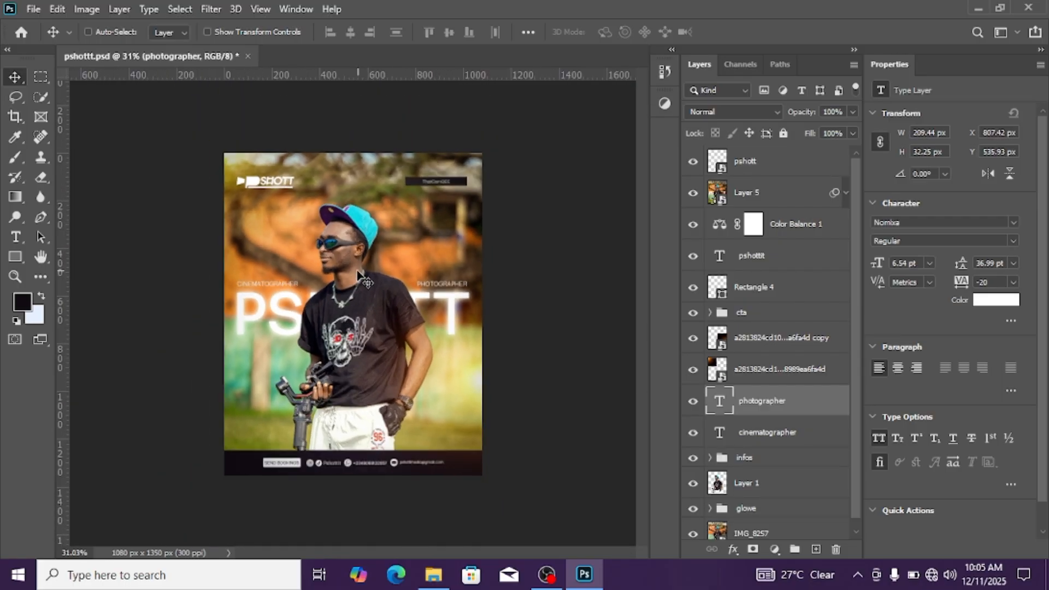
# Create a new RGB document named pshott, 1080 x 1350 pixels at 300 pixels/inch with a transparent background
pyautogui.click(34, 10)
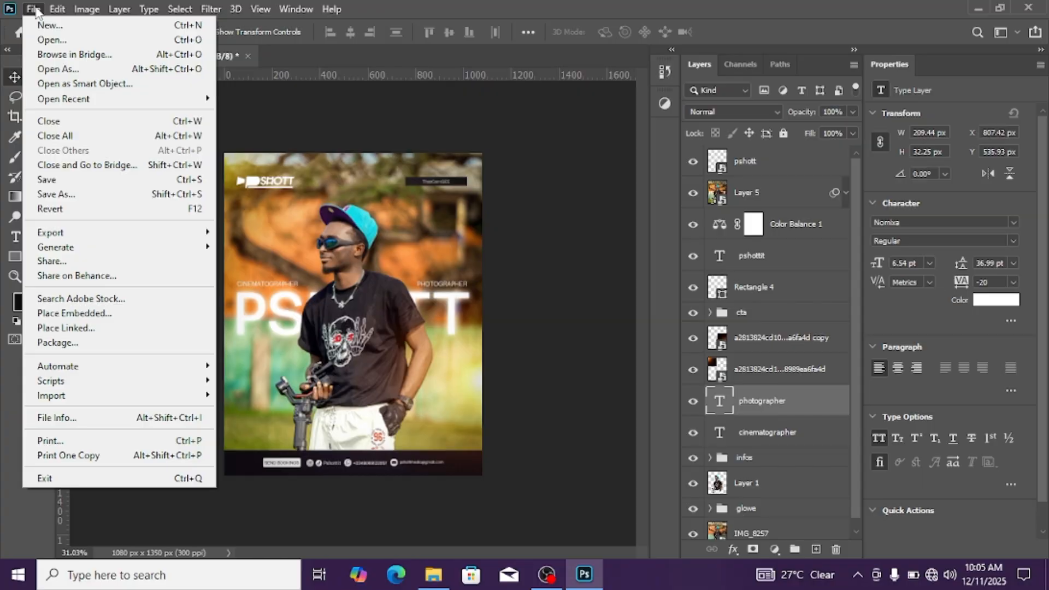
pyautogui.click(36, 11)
pyautogui.click(35, 11)
pyautogui.click(34, 11)
pyautogui.click(33, 11)
pyautogui.click(50, 27)
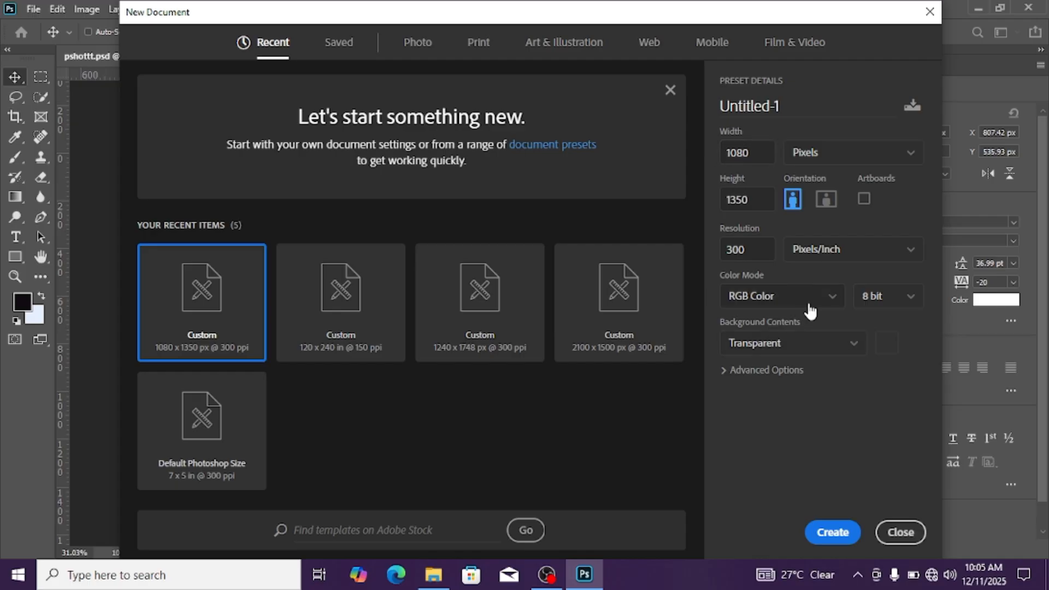
pyautogui.moveTo(793, 105); pyautogui.dragTo(712, 126)
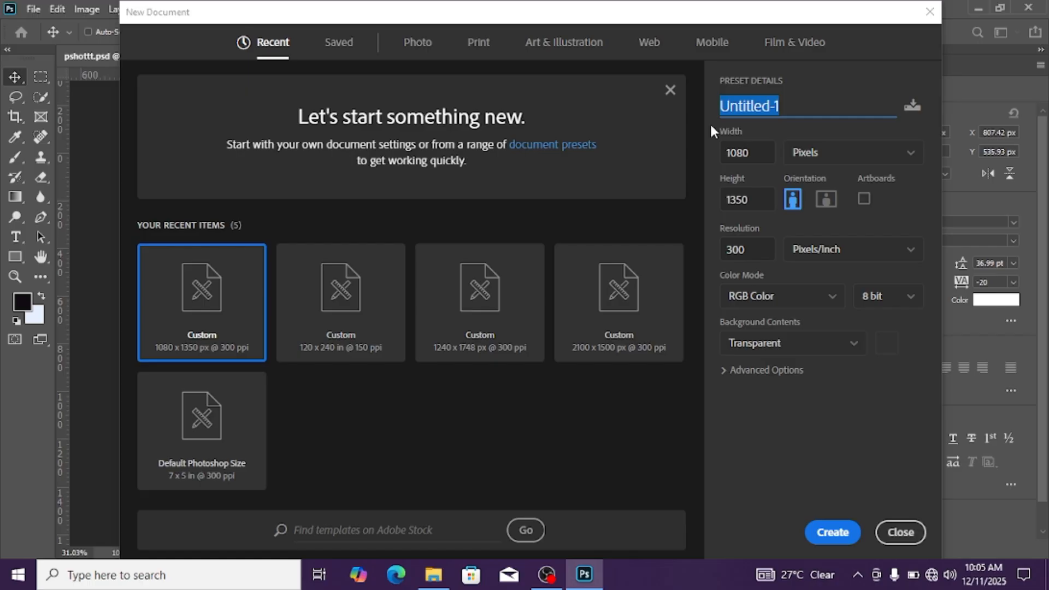
pyautogui.write('pph')
pyautogui.press('BackSpace')
pyautogui.press('BackSpace')
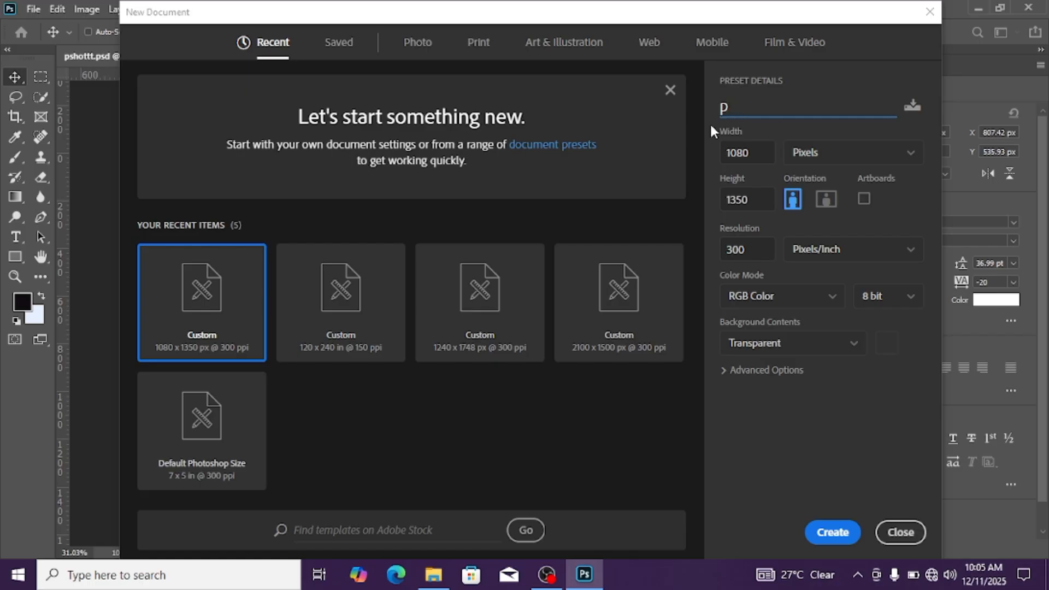
pyautogui.write('shott')
pyautogui.press('Escape')
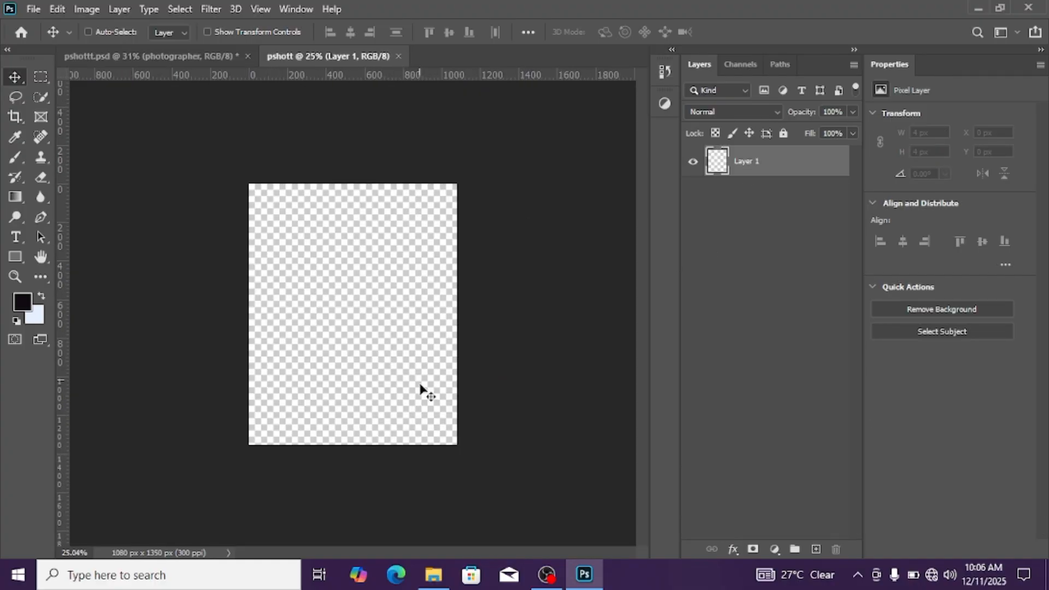
# Switch to File Explorer and place the photo IMG_8257 from the Pictures folder into the new pshott document
pyautogui.click(435, 578)
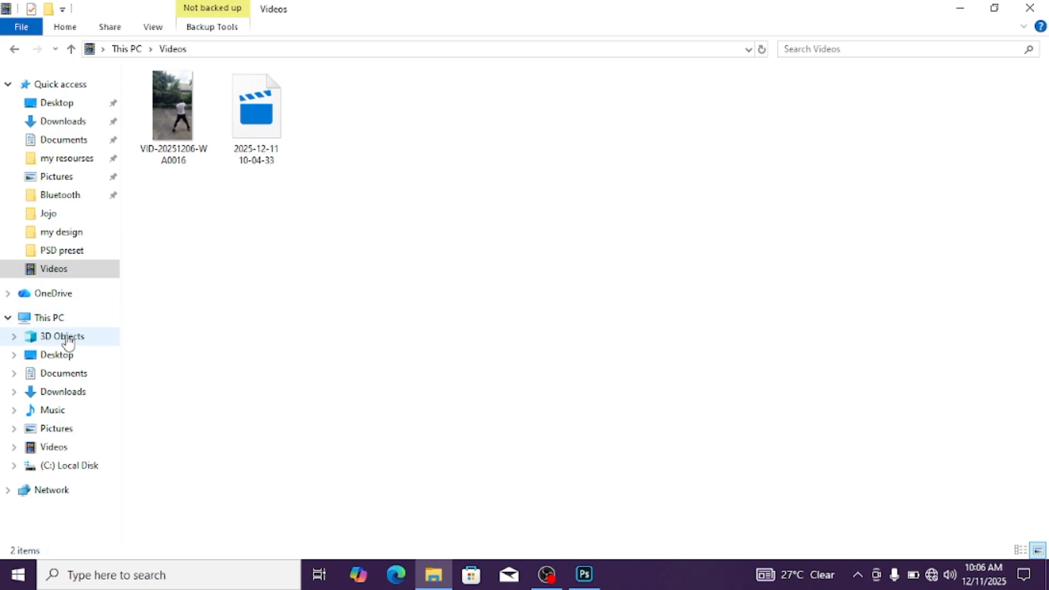
pyautogui.doubleClick(61, 319)
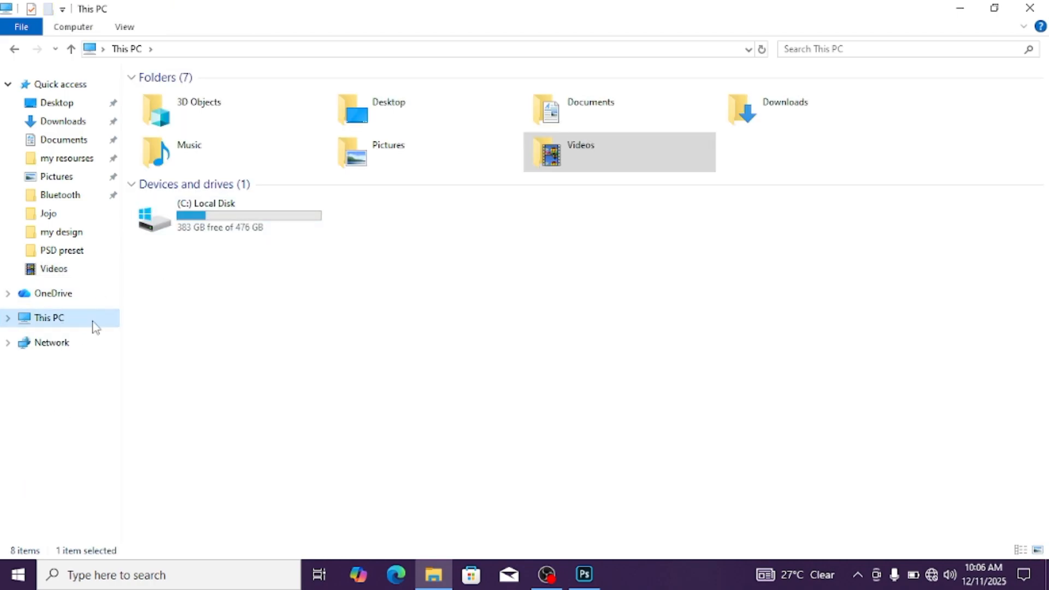
pyautogui.doubleClick(403, 159)
pyautogui.click(415, 148)
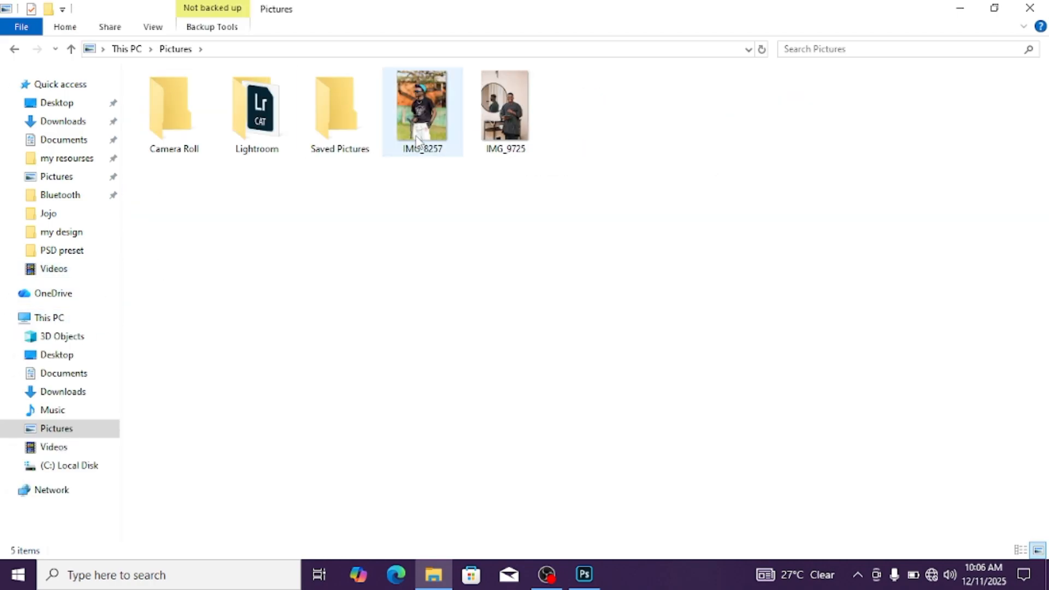
pyautogui.moveTo(425, 153); pyautogui.dragTo(375, 324)
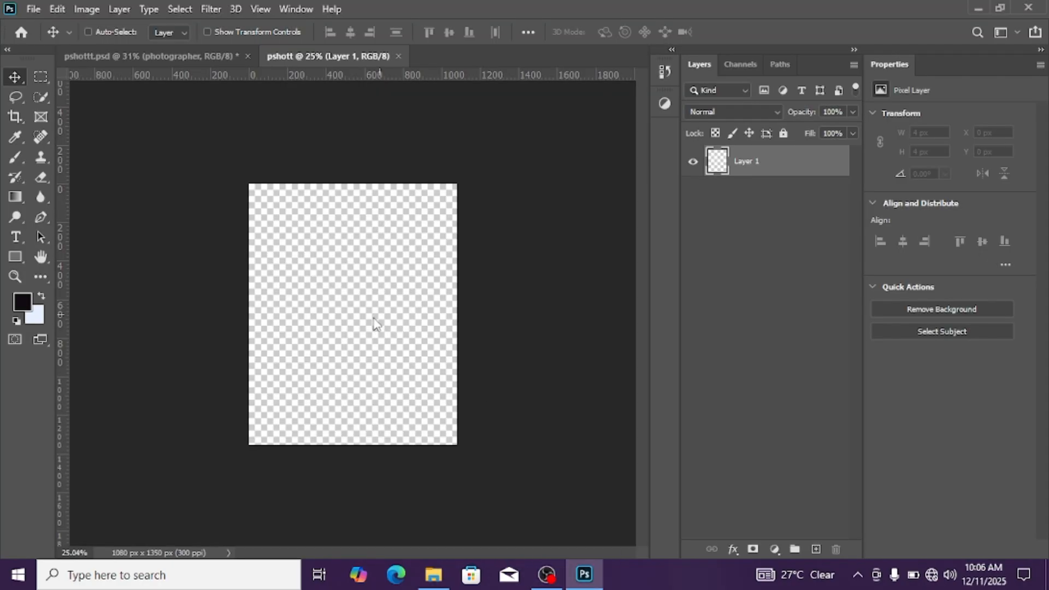
pyautogui.moveTo(376, 324)
pyautogui.mouseDown()
pyautogui.moveTo(365, 309)
pyautogui.moveTo(368, 317)
pyautogui.mouseUp()
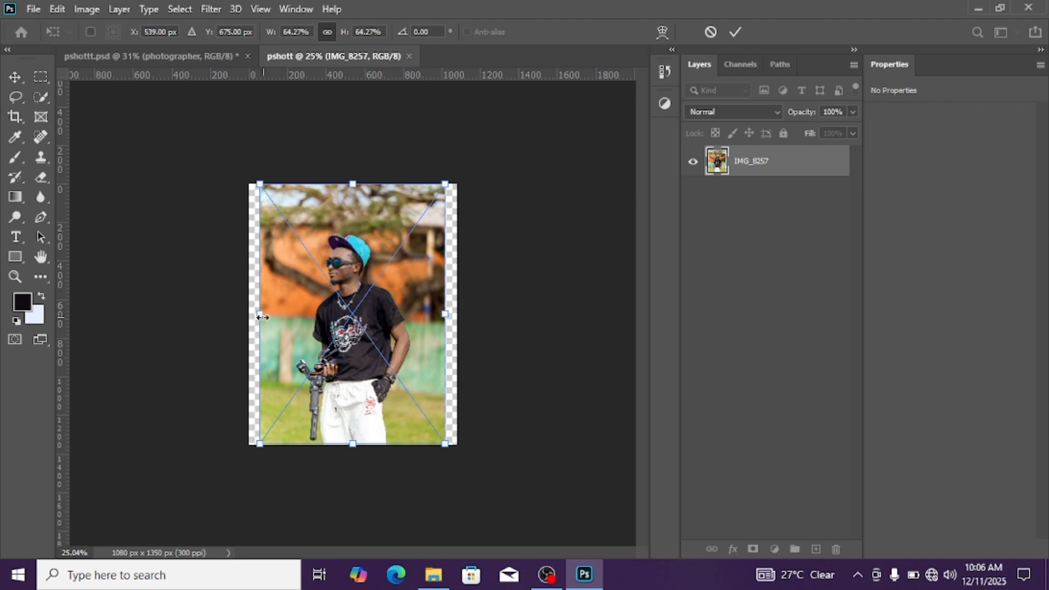
# Scale the placed photo proportionally to 72% so it spans the full canvas width, and commit the placement
pyautogui.moveTo(261, 316); pyautogui.dragTo(256, 320)
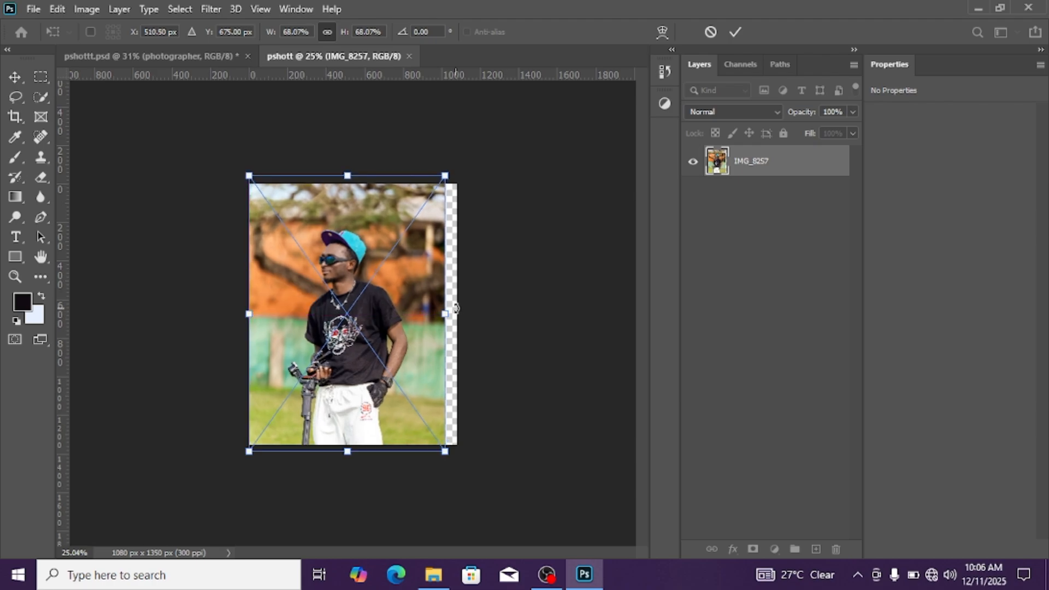
pyautogui.moveTo(447, 314); pyautogui.dragTo(460, 280)
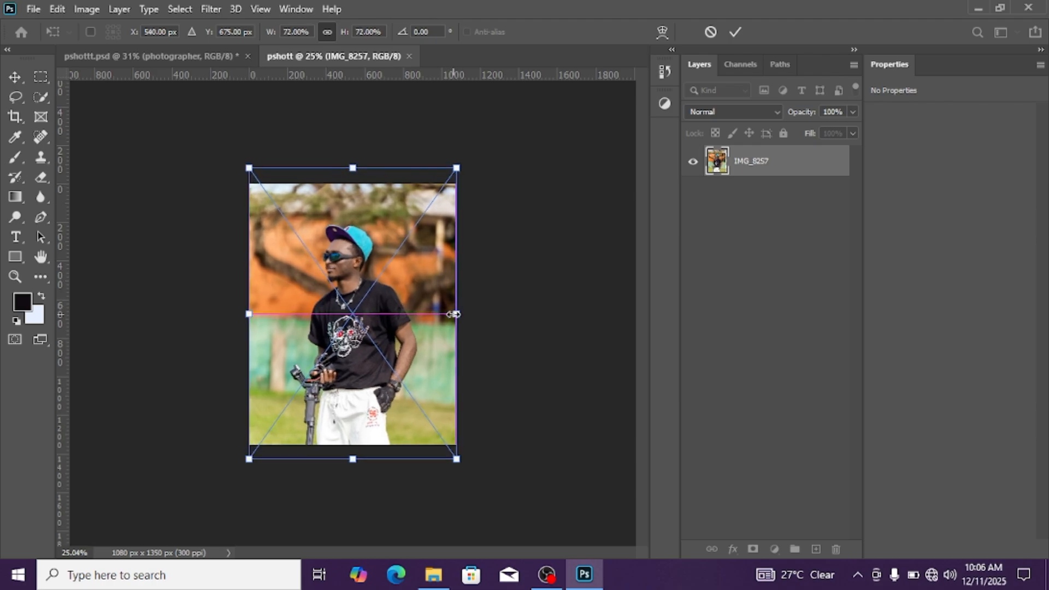
pyautogui.scroll(3, 431, 283)
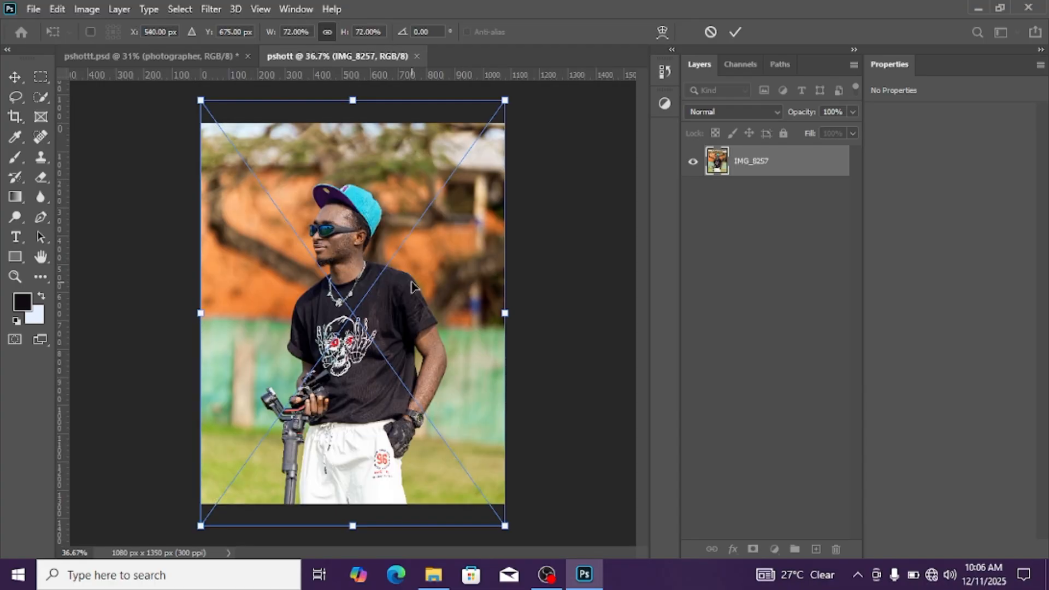
pyautogui.press('Return')
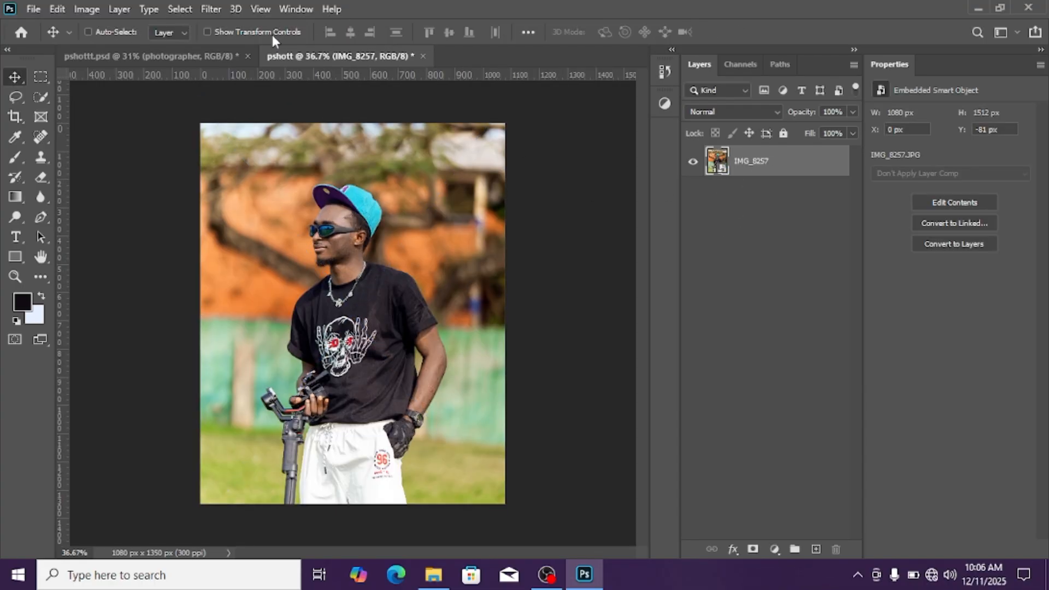
# Select the man in the photo automatically with the Subject selection command
pyautogui.click(181, 9)
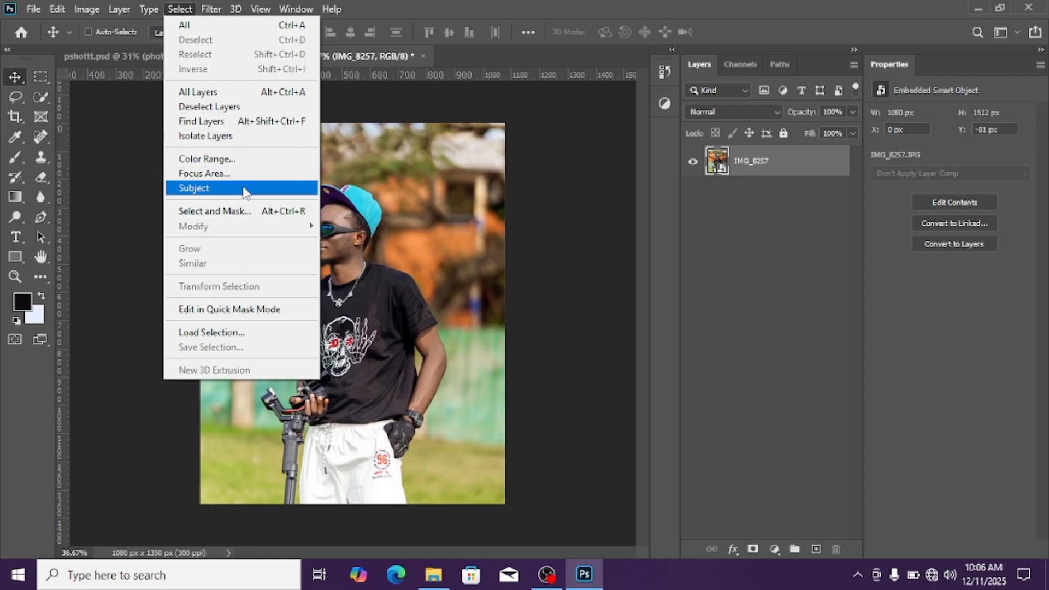
pyautogui.click(243, 189)
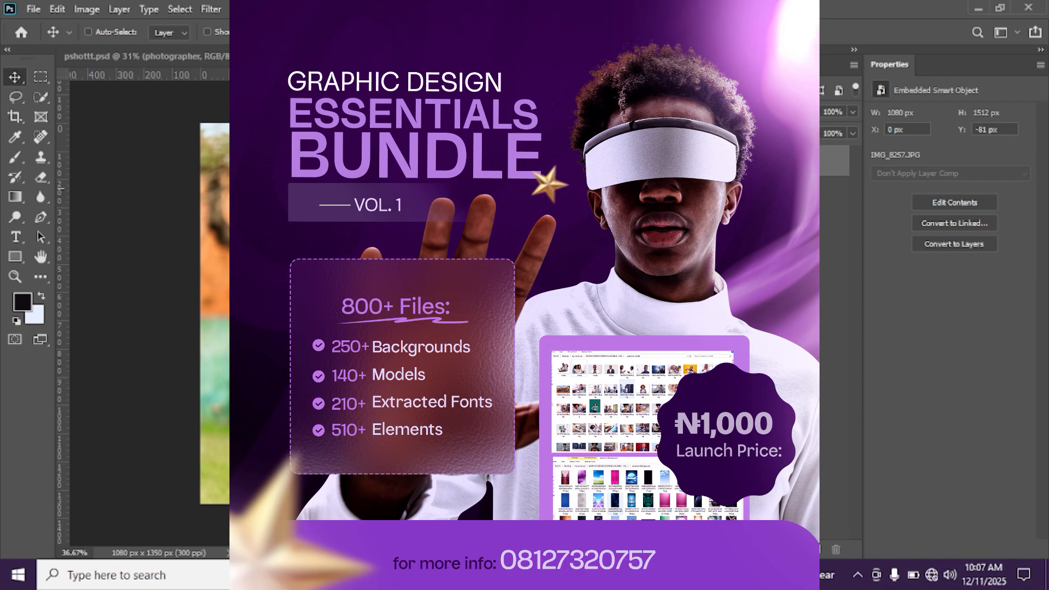
# Examine the selection outline around the man, his cap, arms and camera gimbal for accuracy
pyautogui.scroll(7, 374, 336)
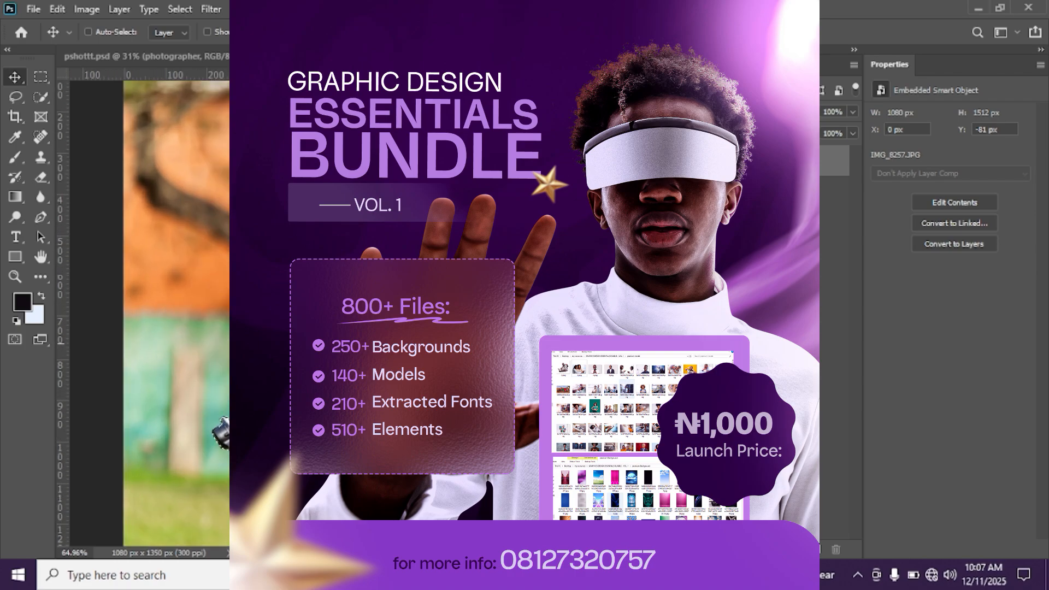
pyautogui.scroll(-7, 373, 335)
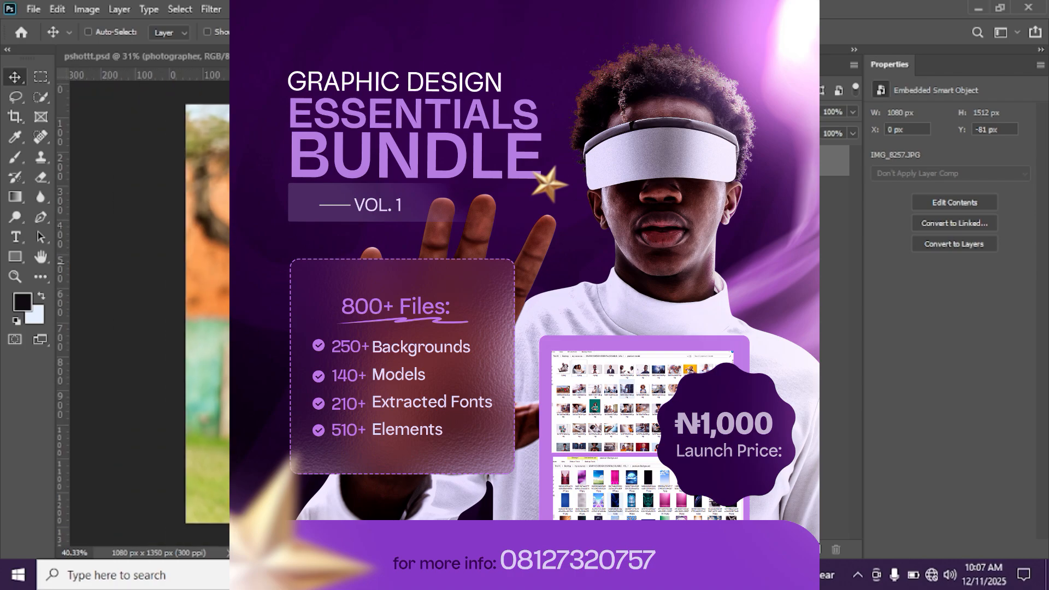
pyautogui.scroll(6, 355, 280)
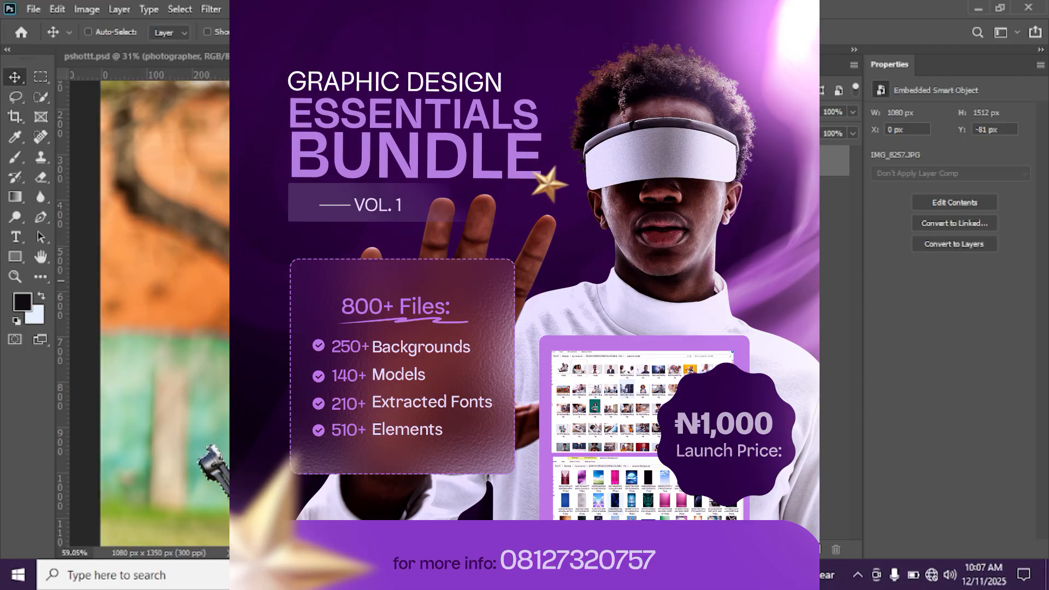
pyautogui.scroll(-5, 355, 280)
pyautogui.scroll(-2, 355, 281)
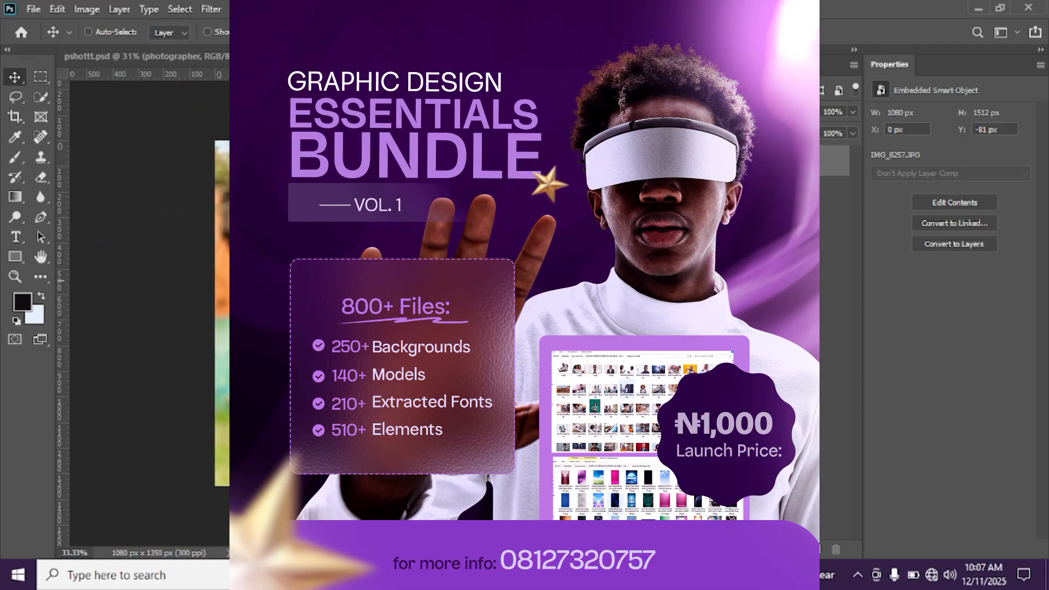
pyautogui.scroll(3, 355, 297)
pyautogui.scroll(2, 380, 257)
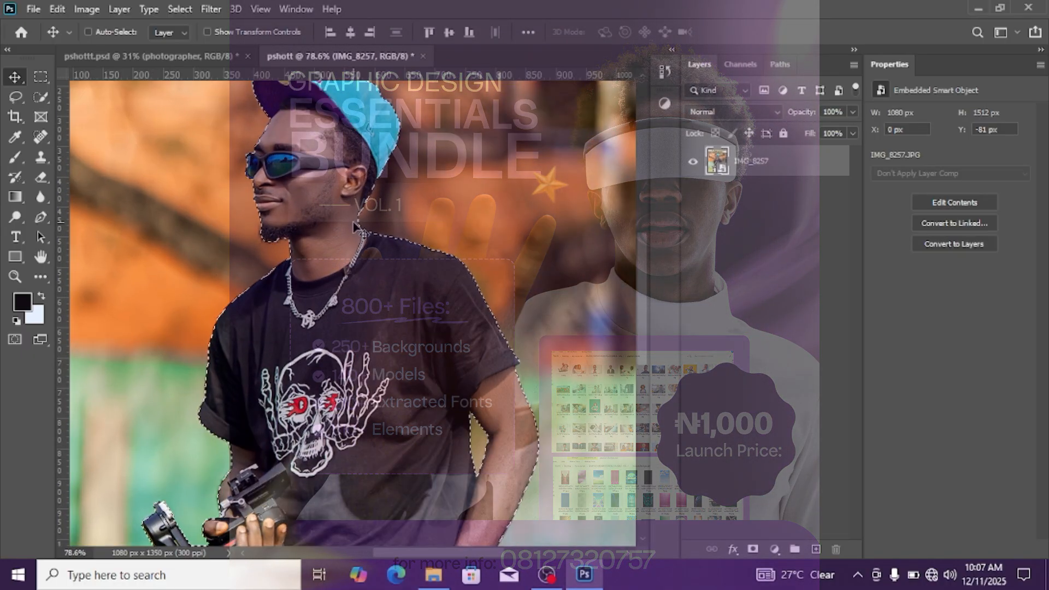
pyautogui.scroll(-2, 356, 225)
pyautogui.scroll(-1, 356, 225)
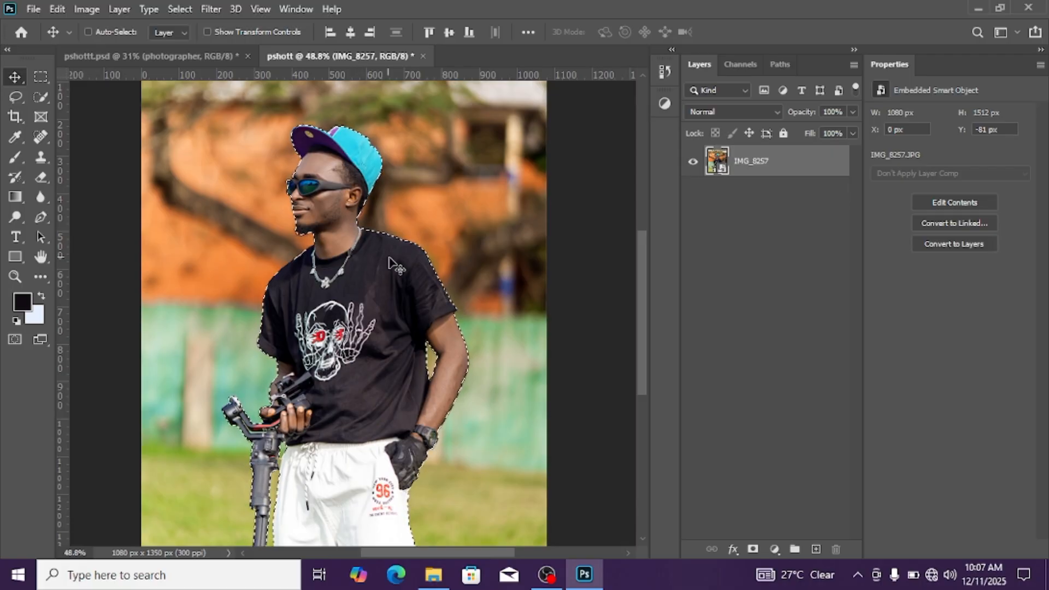
# Copy the selected man from the IMG_8257 photo onto a new layer of his own
pyautogui.scroll(2, 423, 328)
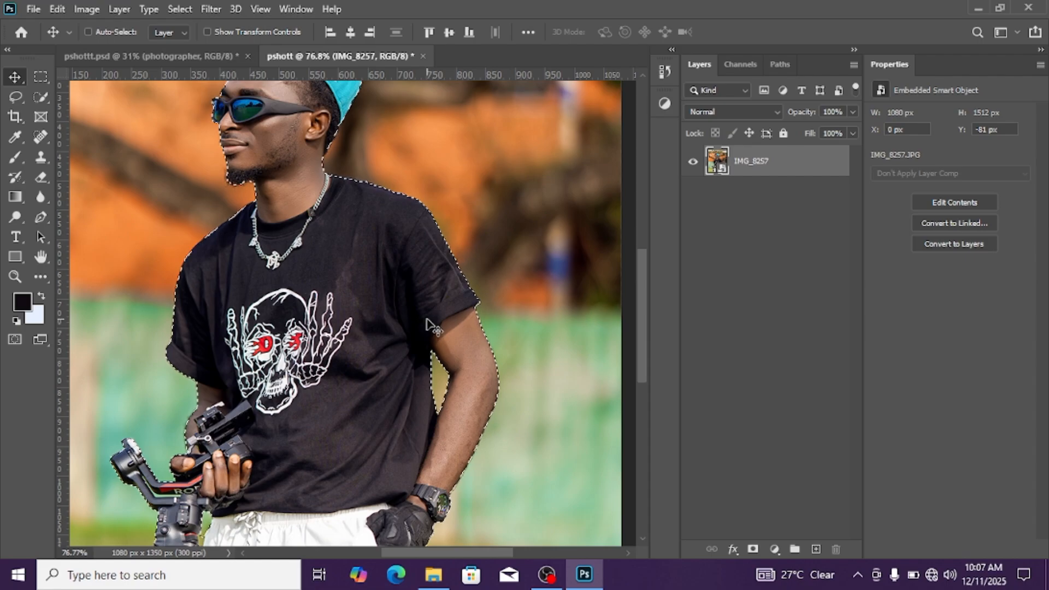
pyautogui.scroll(-3, 425, 328)
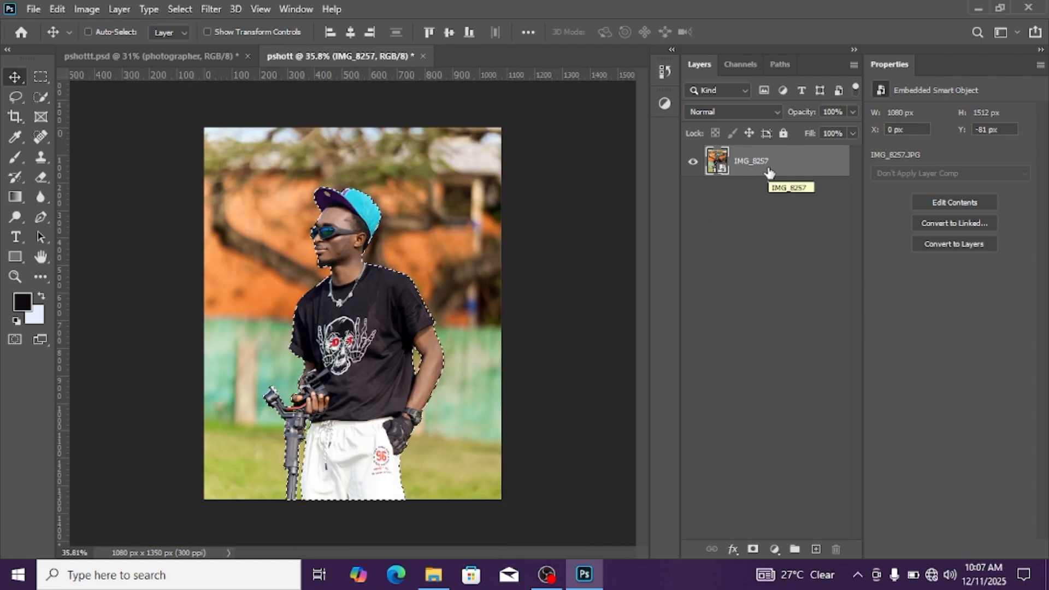
pyautogui.press('ctrl')
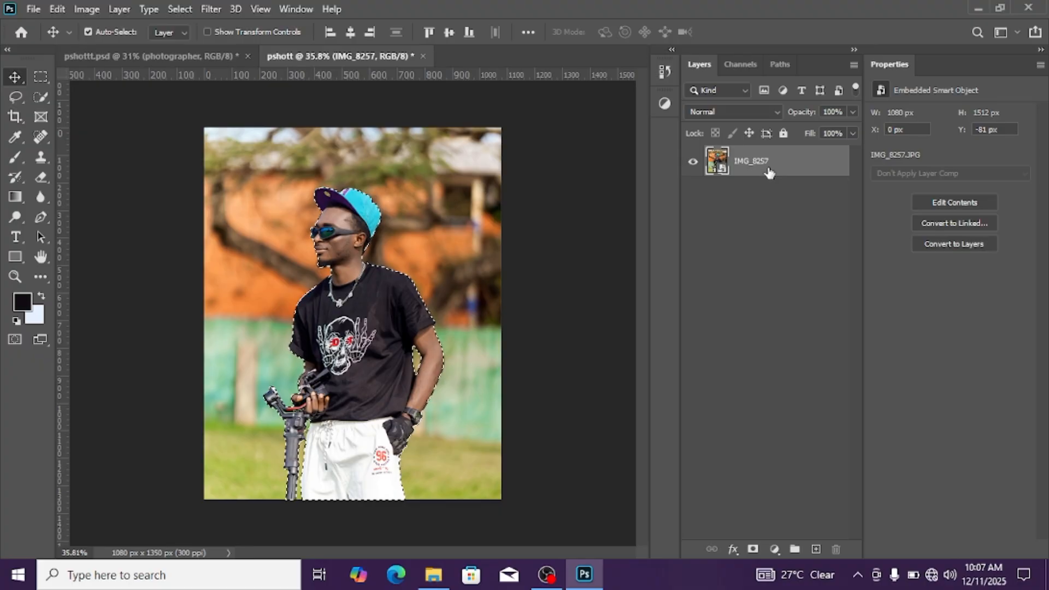
pyautogui.hotkey('ctrl', 'j')
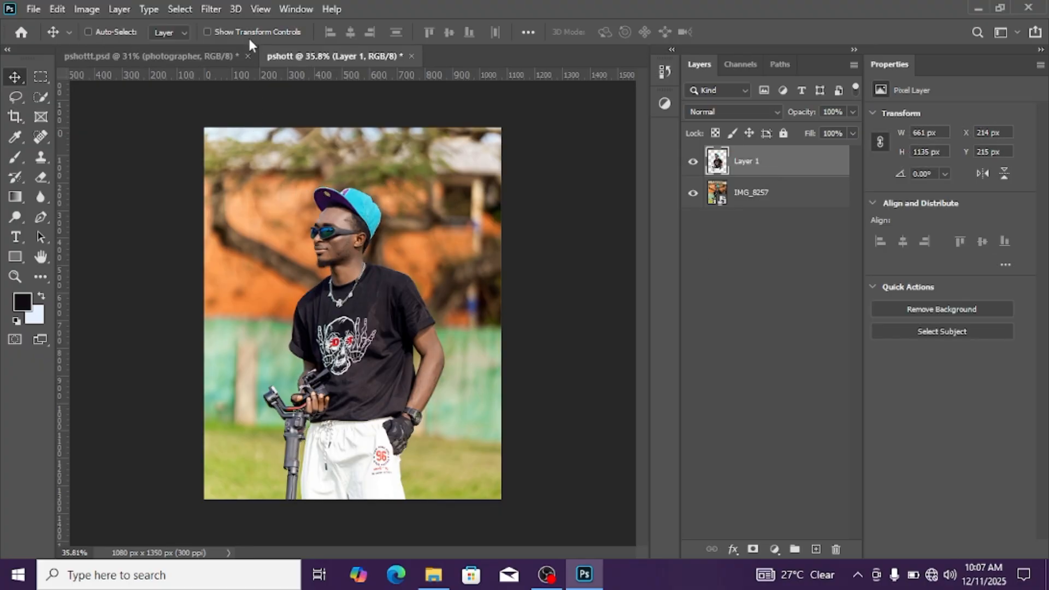
# Add two vertical guides, one at 90% and one at 10% of the canvas width
pyautogui.click(259, 10)
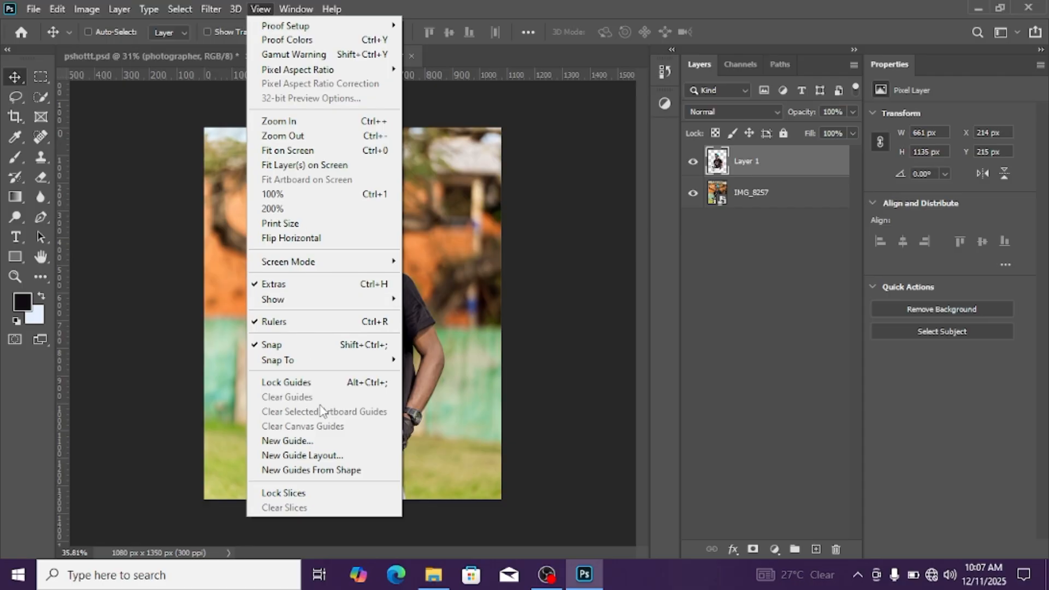
pyautogui.click(343, 444)
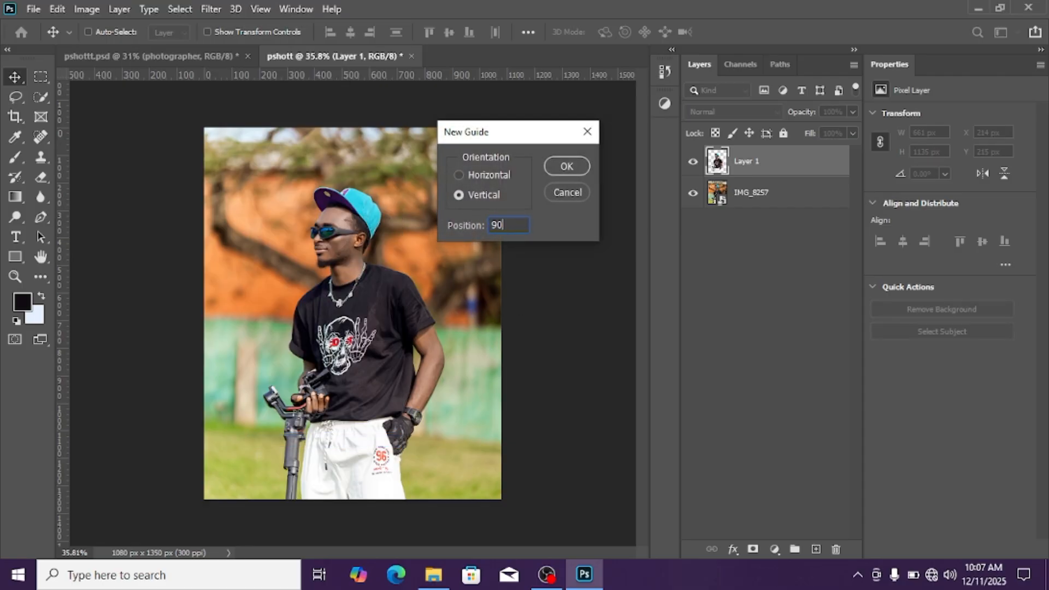
pyautogui.write('90%')
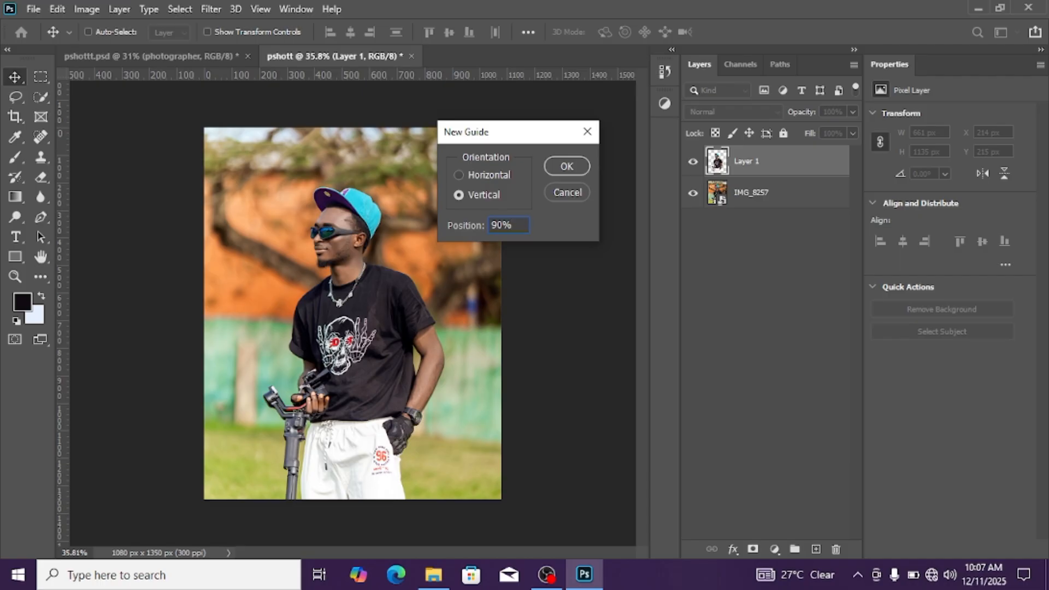
pyautogui.press('Return')
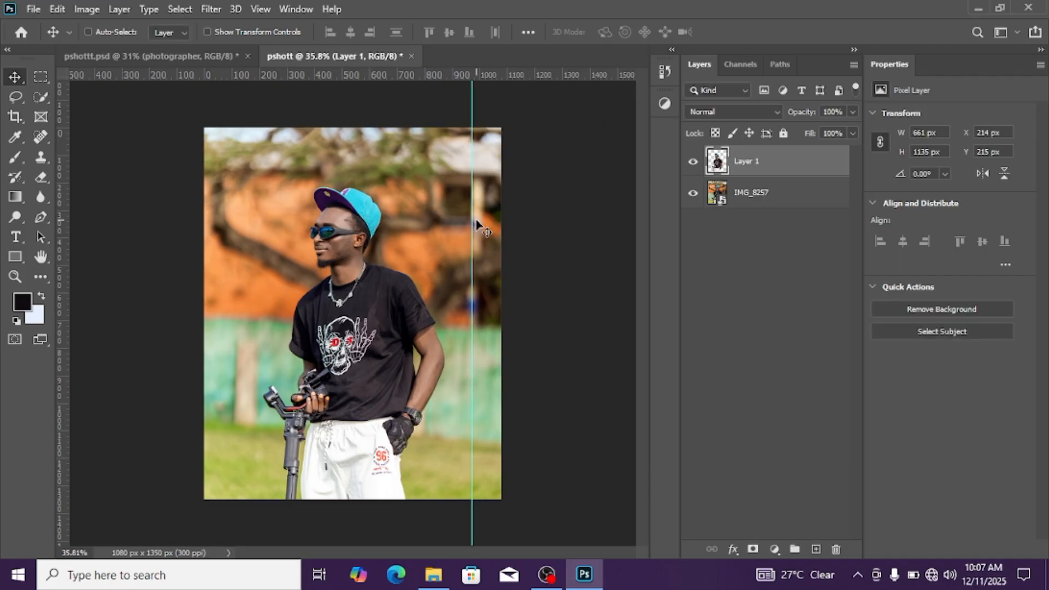
pyautogui.click(261, 8)
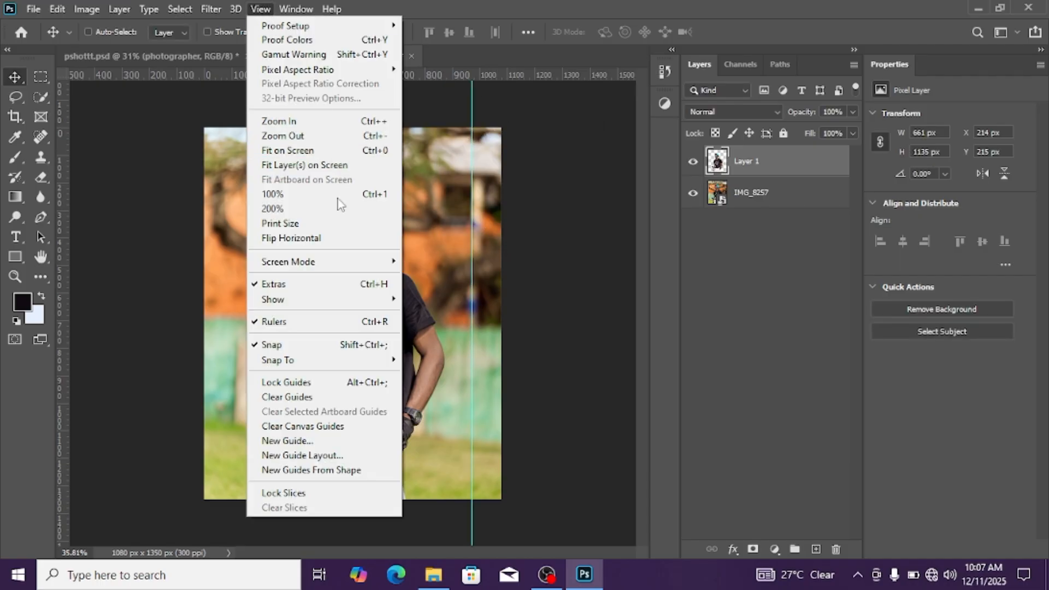
pyautogui.click(355, 441)
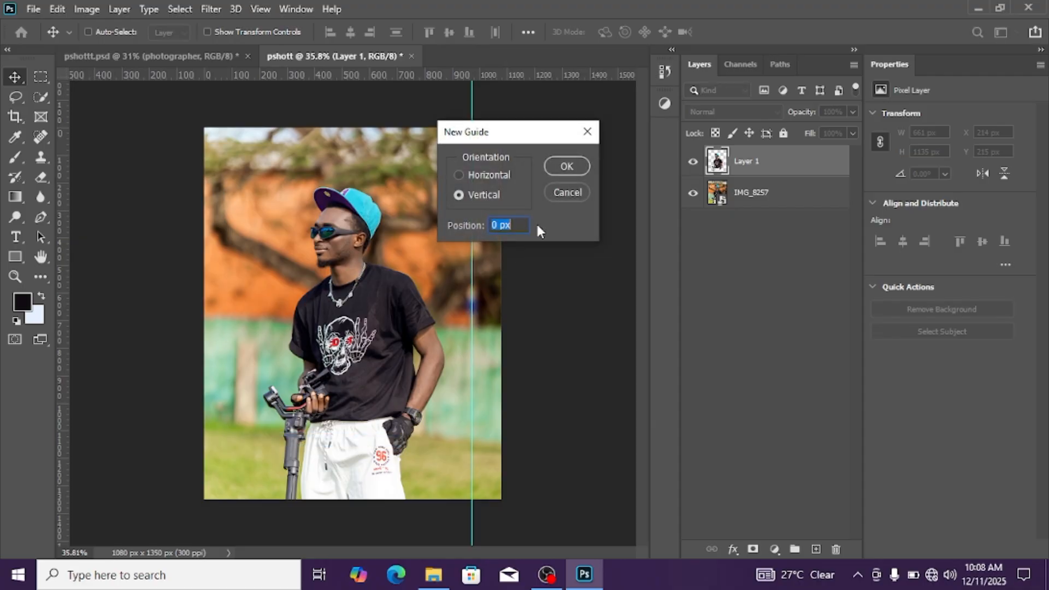
pyautogui.write('10%')
pyautogui.press('Return')
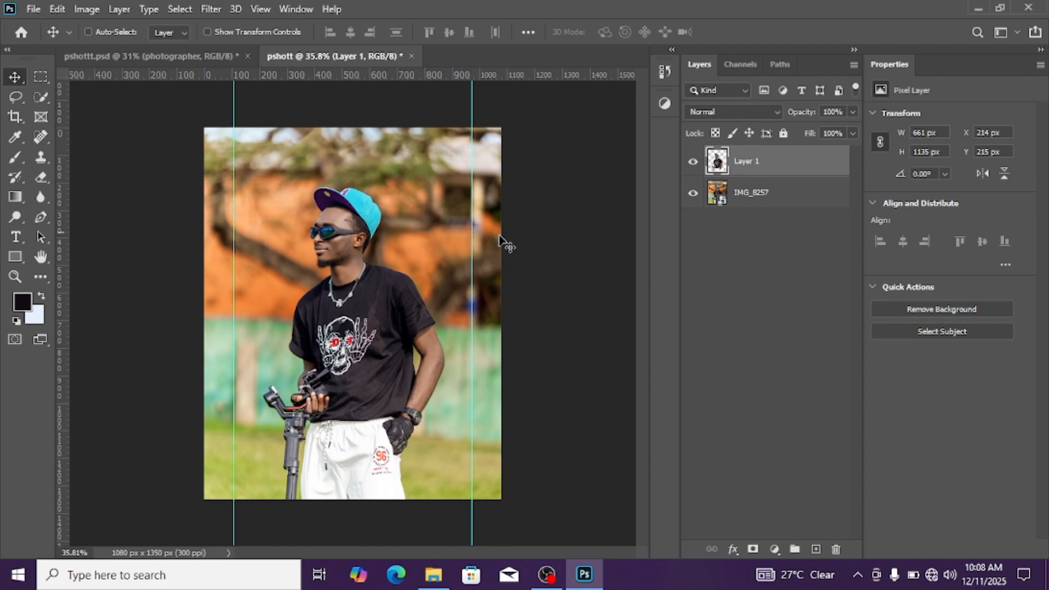
# Add two horizontal guides, one at 10% and one at 90% of the canvas height
pyautogui.click(260, 9)
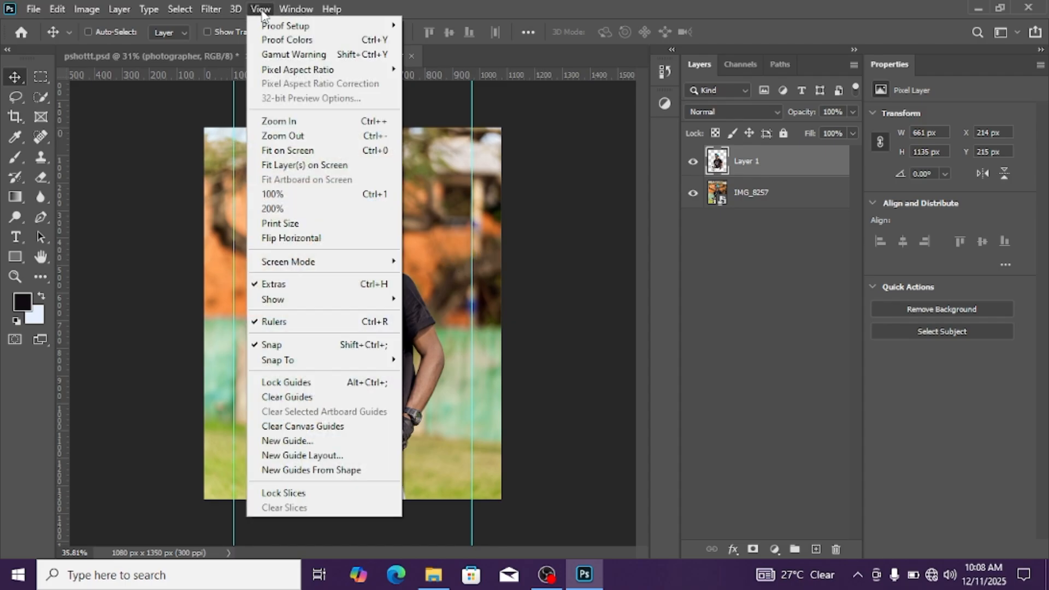
pyautogui.click(355, 443)
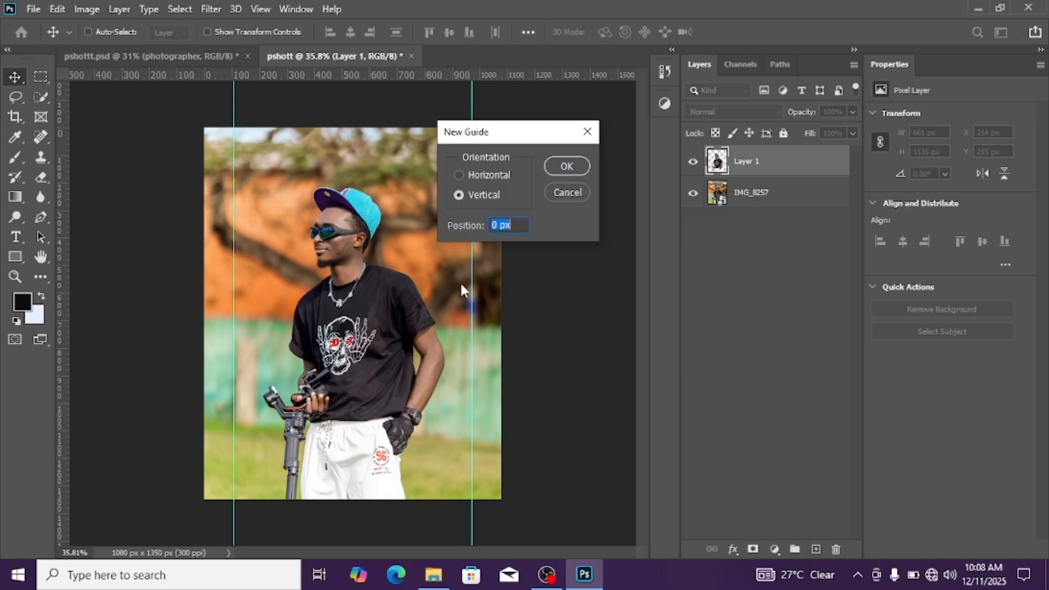
pyautogui.click(458, 179)
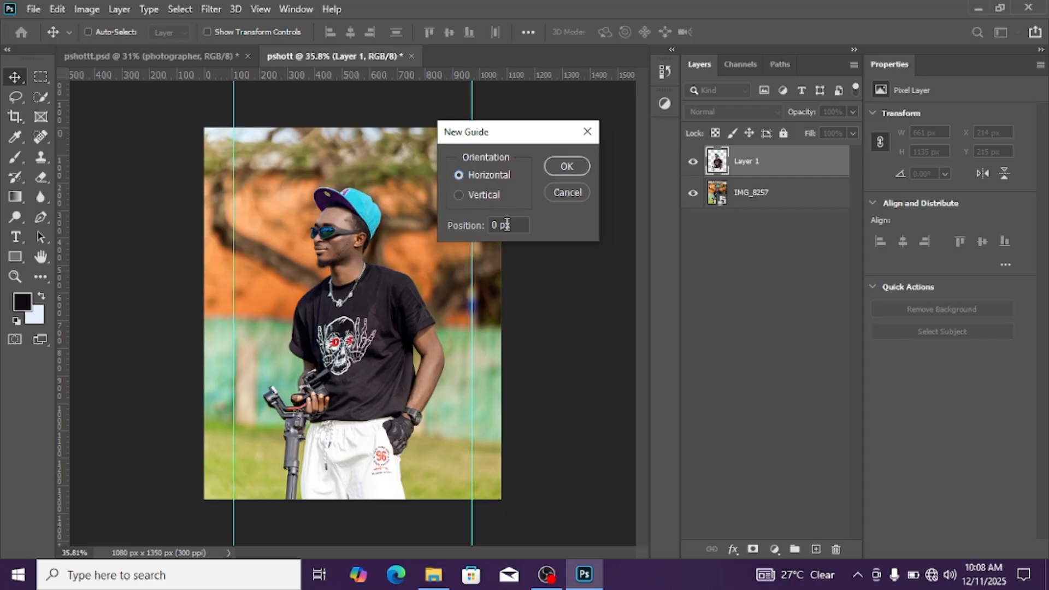
pyautogui.moveTo(512, 225); pyautogui.dragTo(477, 233)
pyautogui.write('10')
pyautogui.press('Return')
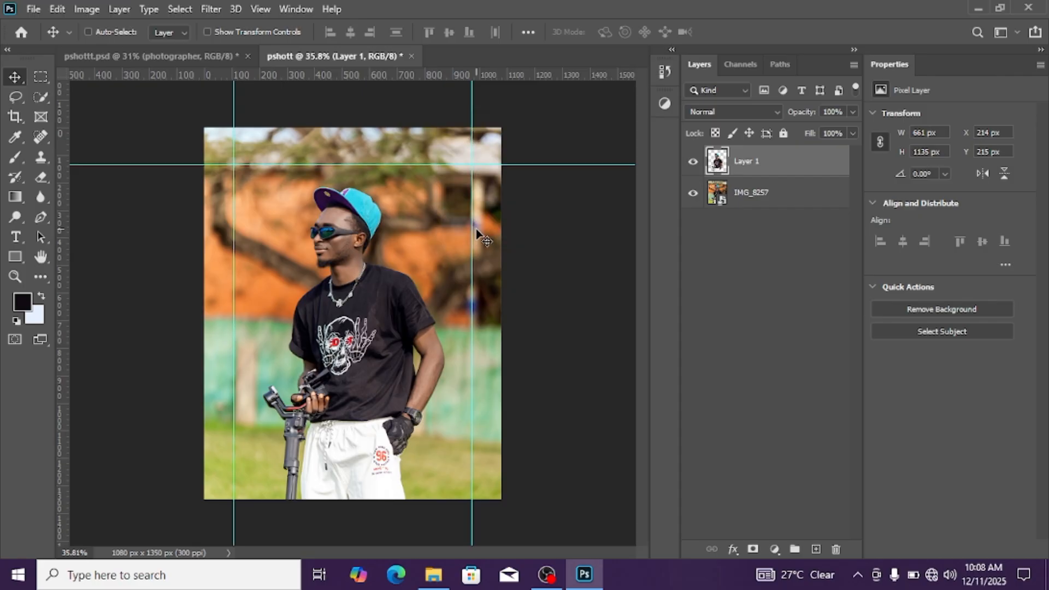
pyautogui.click(259, 9)
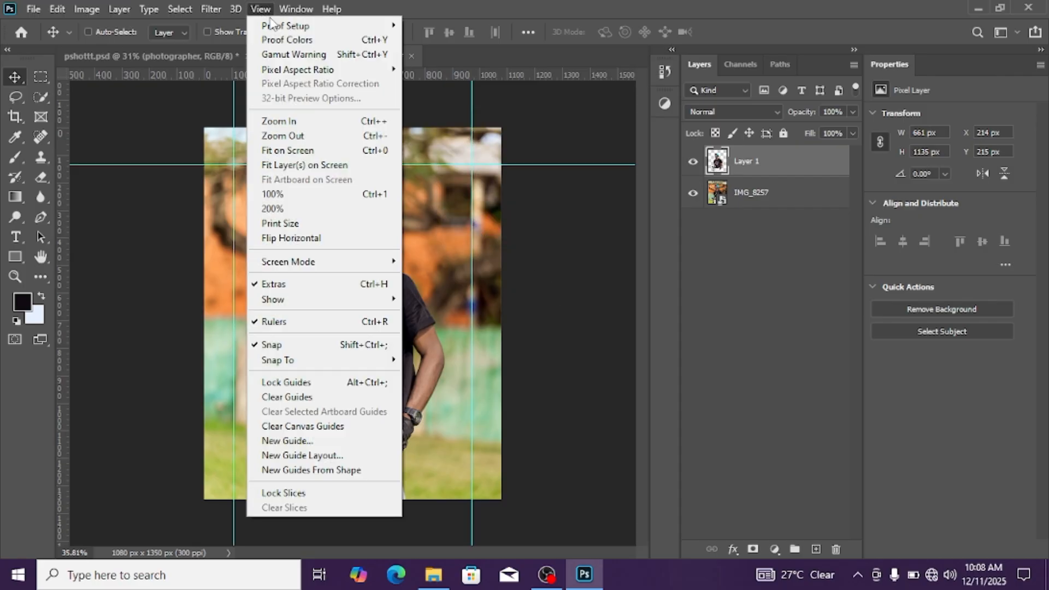
pyautogui.click(325, 440)
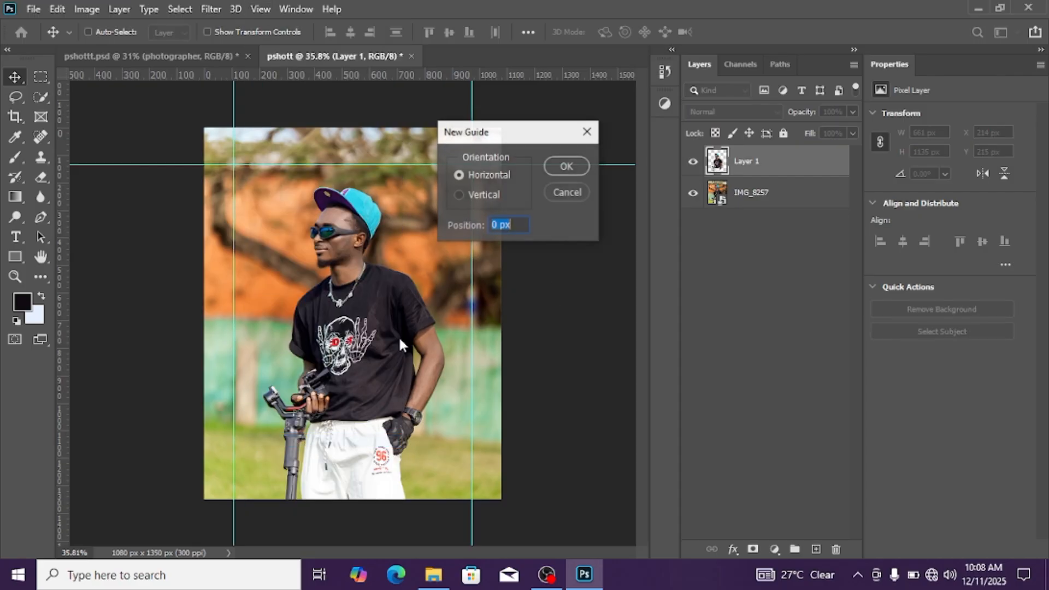
pyautogui.write('90')
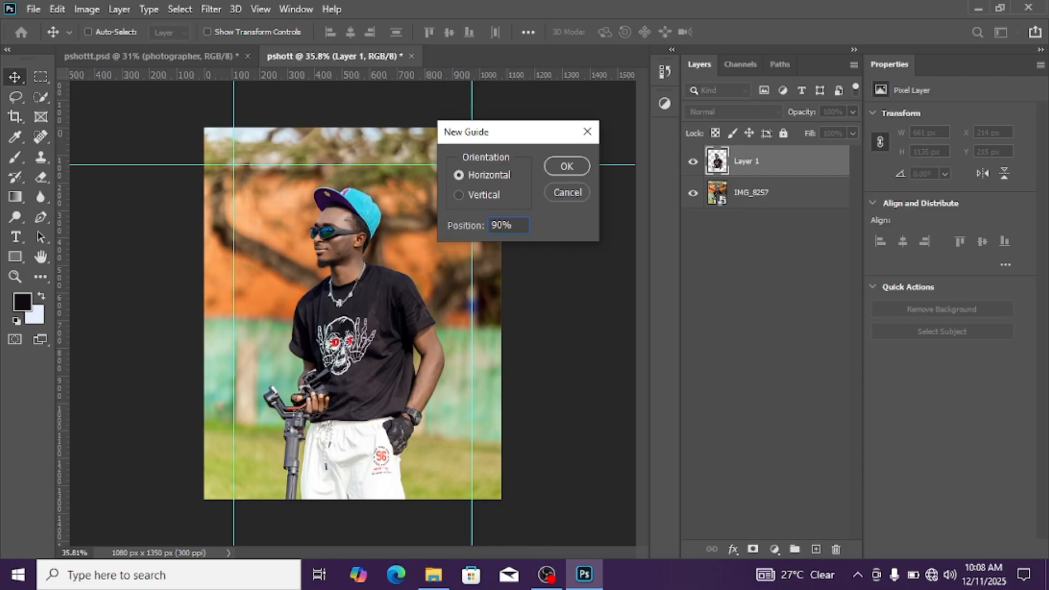
pyautogui.write('%')
pyautogui.press('Return')
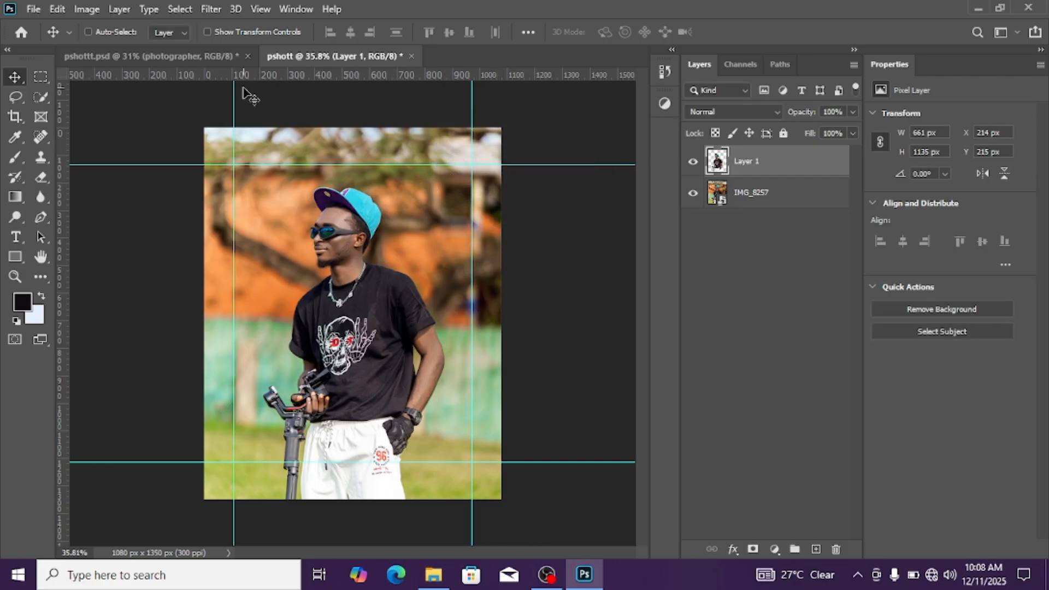
# Draw a black rectangle about 202 x 37 px, tucked into the corner where the upper and right guides meet
pyautogui.scroll(-1, 349, 270)
pyautogui.scroll(1, 303, 257)
pyautogui.click(15, 255)
pyautogui.scroll(2, 417, 180)
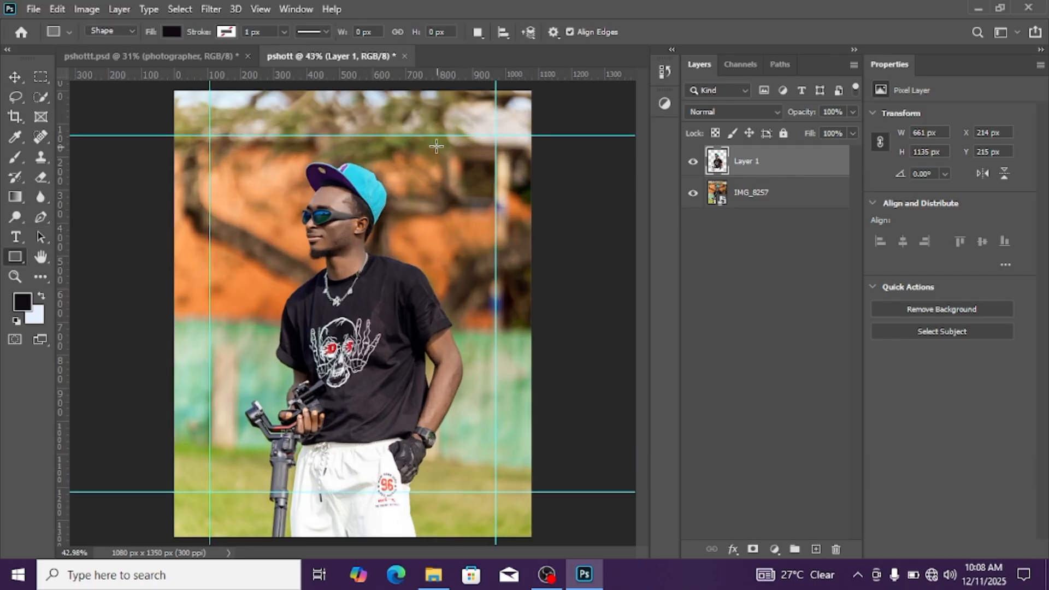
pyautogui.moveTo(430, 134); pyautogui.dragTo(491, 145)
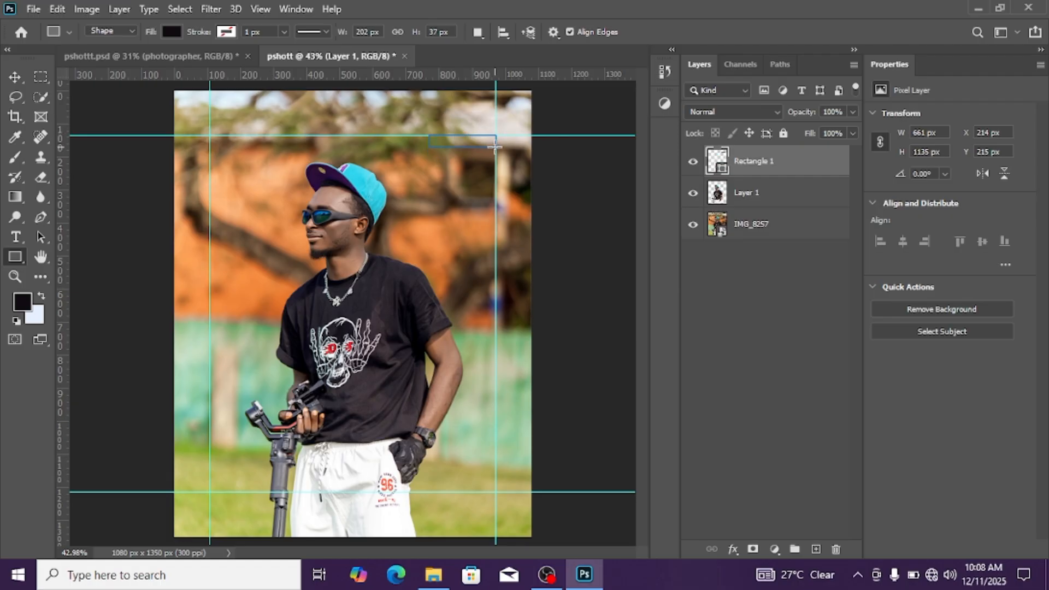
pyautogui.click(15, 77)
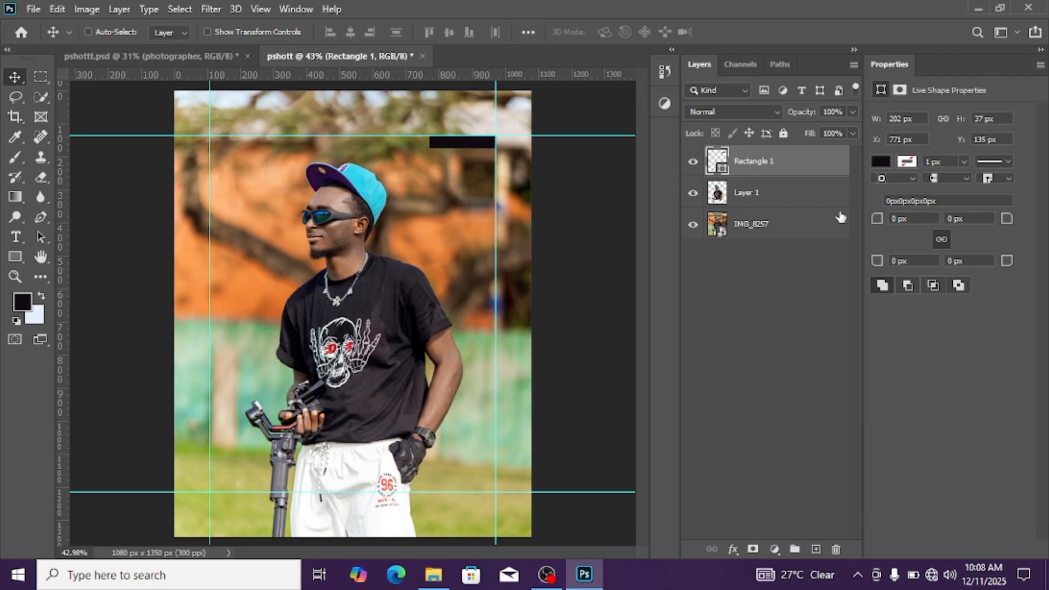
# Check the rectangle's fill swatches and the current foreground colour, keeping the colour as it is
pyautogui.click(879, 162)
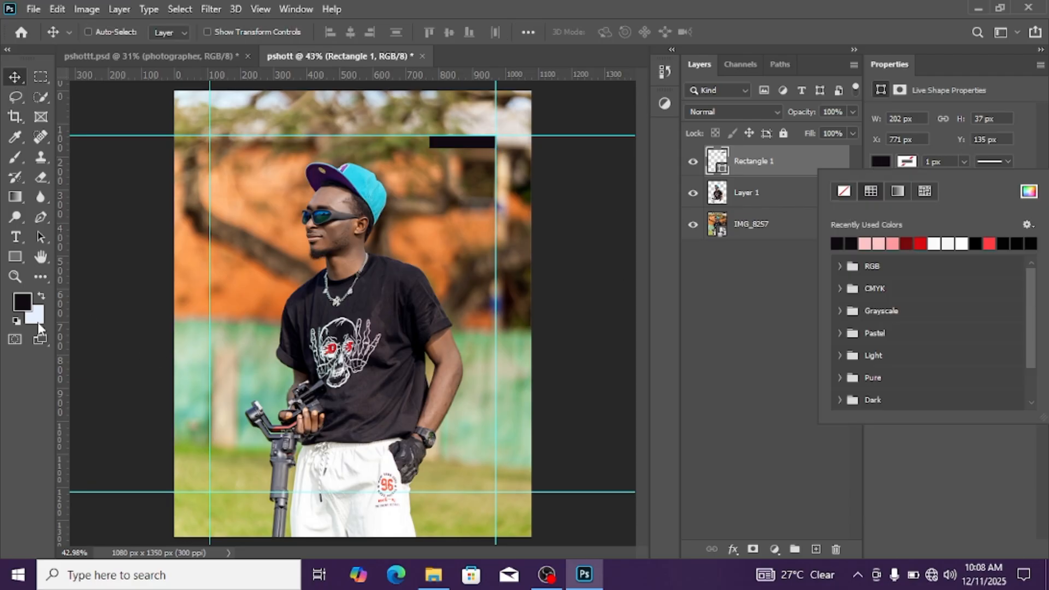
pyautogui.click(23, 308)
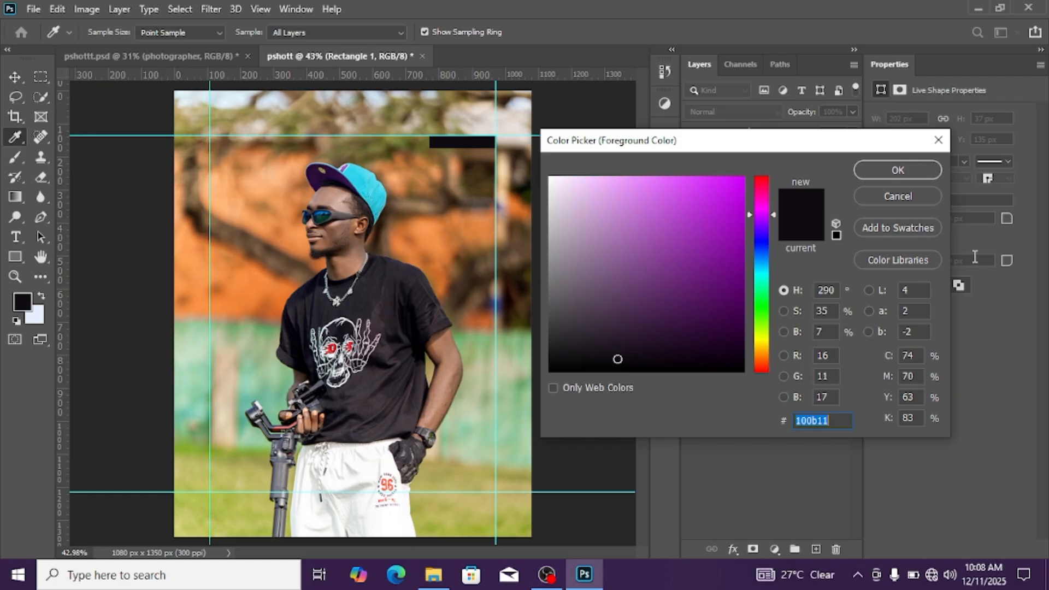
pyautogui.click(897, 167)
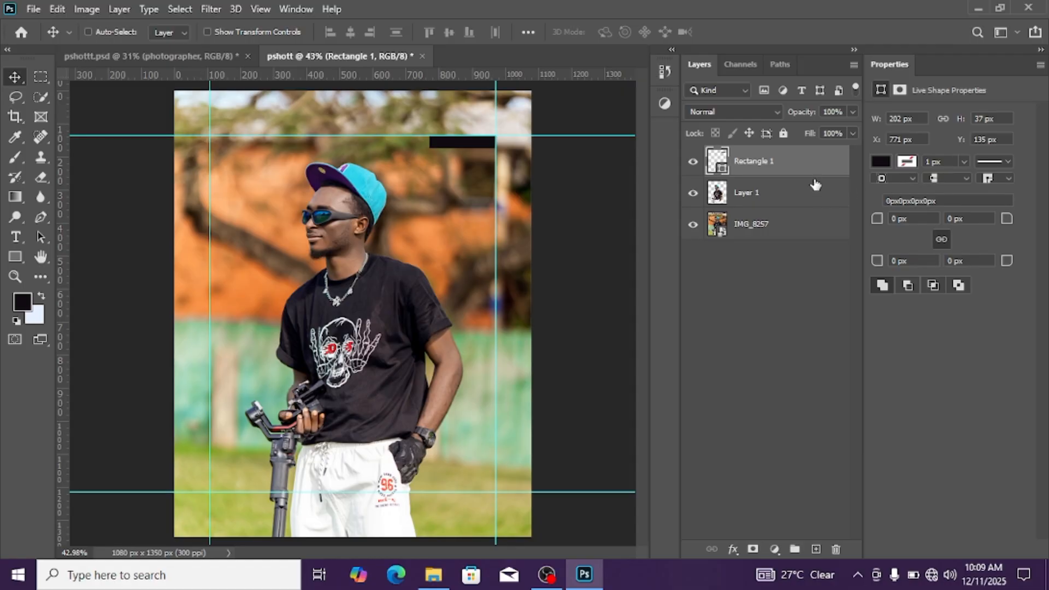
pyautogui.click(798, 205)
pyautogui.scroll(-3, 432, 218)
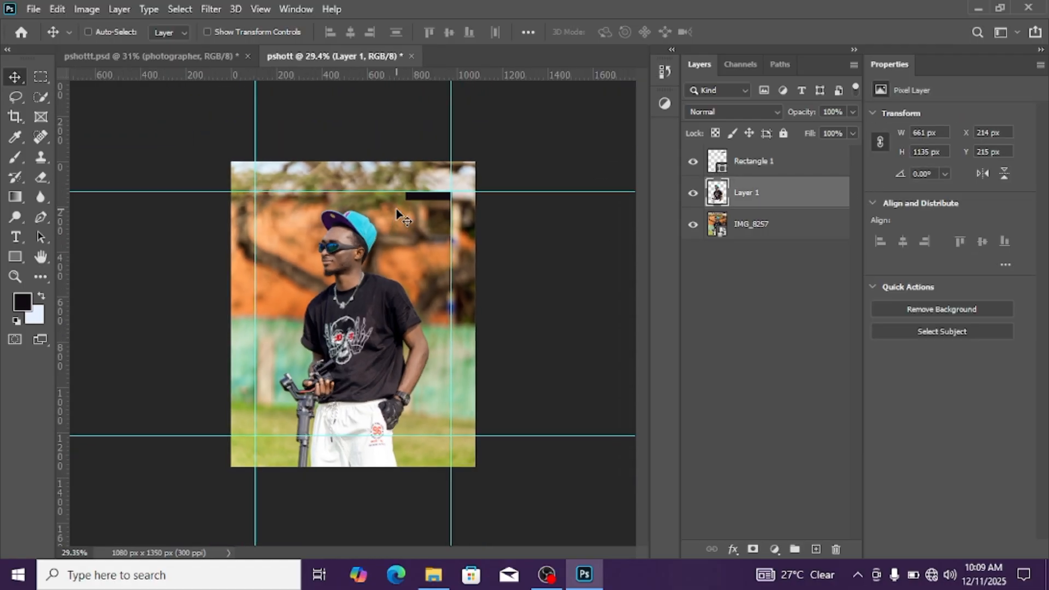
pyautogui.click(15, 236)
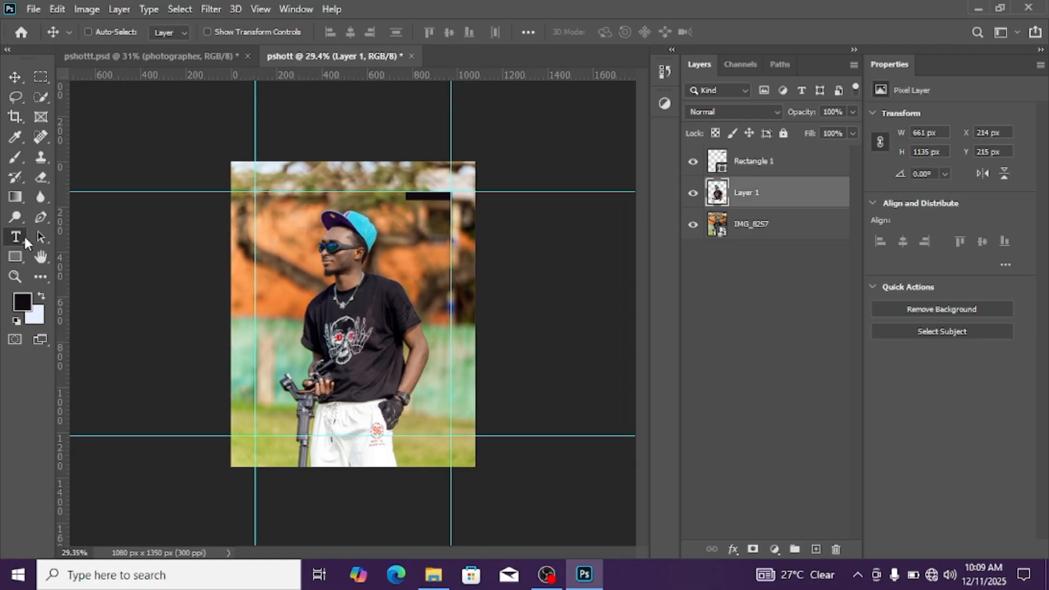
pyautogui.scroll(3, 350, 266)
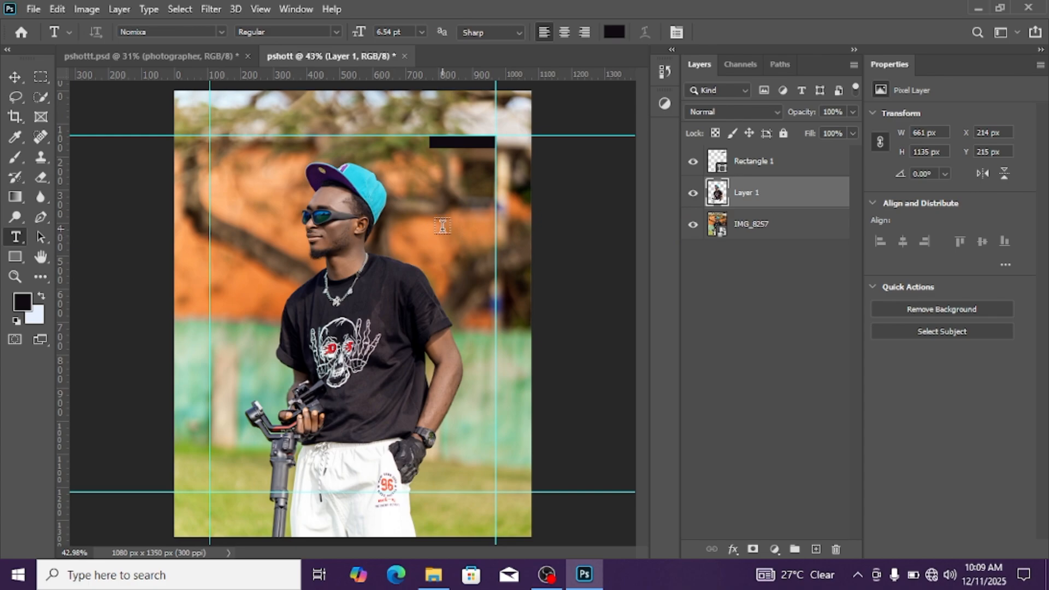
pyautogui.click(442, 225)
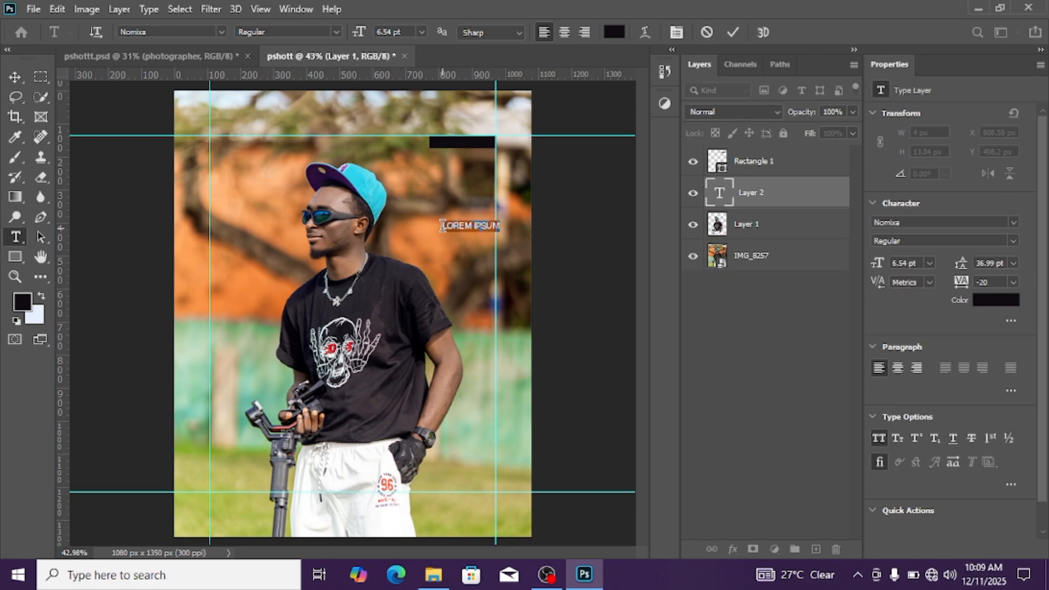
pyautogui.write('TH')
pyautogui.press('BackSpace')
pyautogui.press('BackSpace')
pyautogui.press('BackSpace')
pyautogui.press('BackSpace')
pyautogui.click(814, 205)
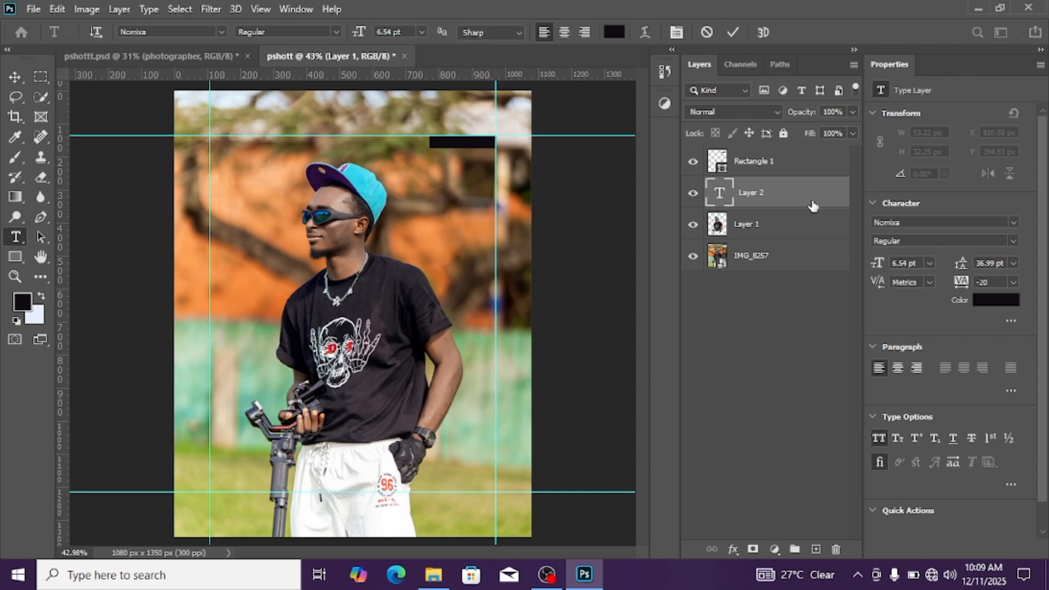
pyautogui.press('Delete')
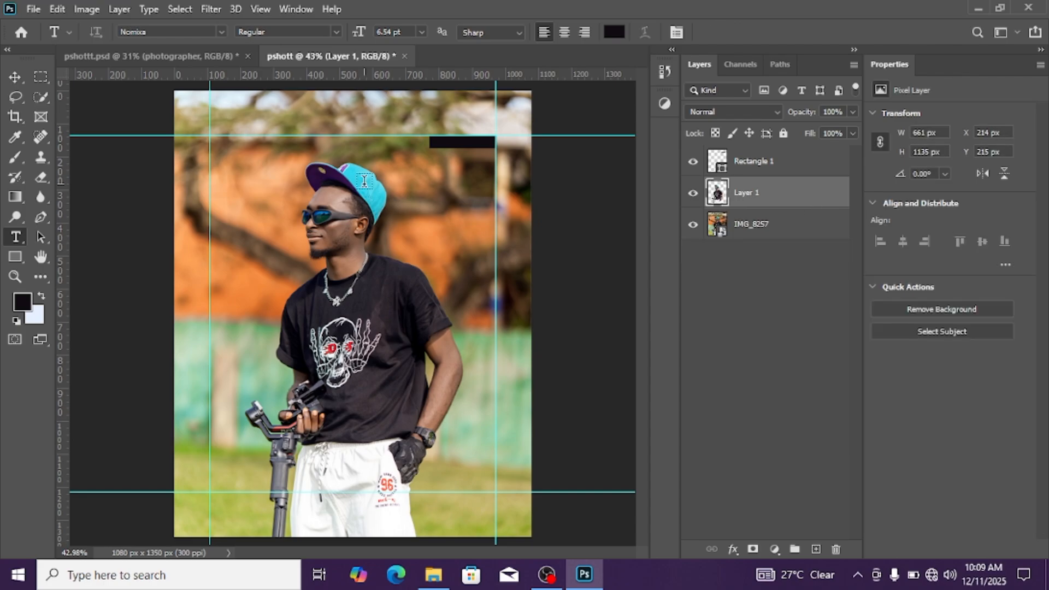
# Examine the layer stack of the original pshottt.psd flyer, switching the infos group's visibility off and on to identify its contents
pyautogui.click(134, 60)
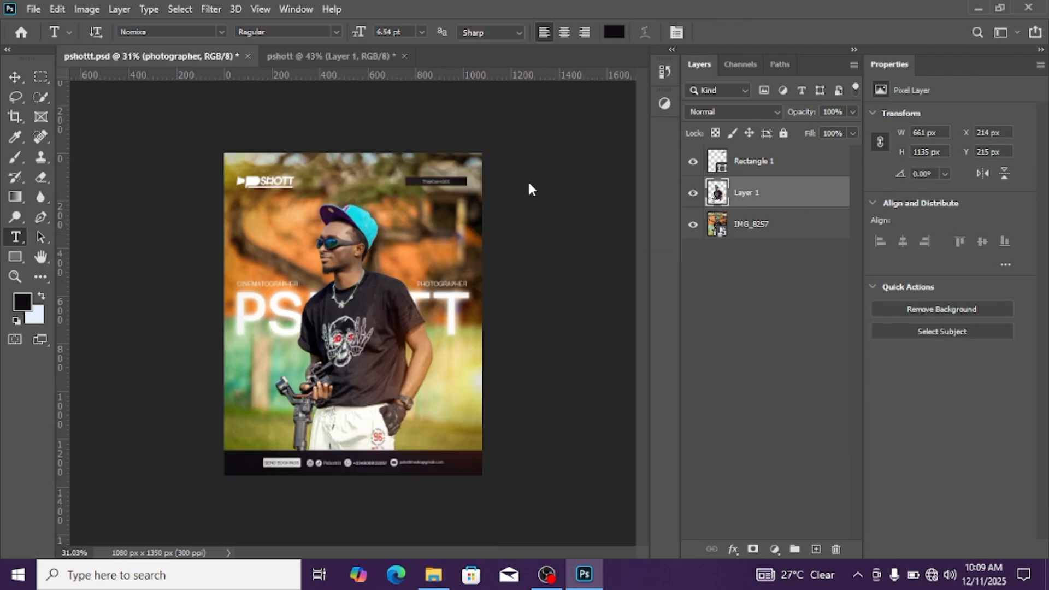
pyautogui.scroll(-1, 785, 458)
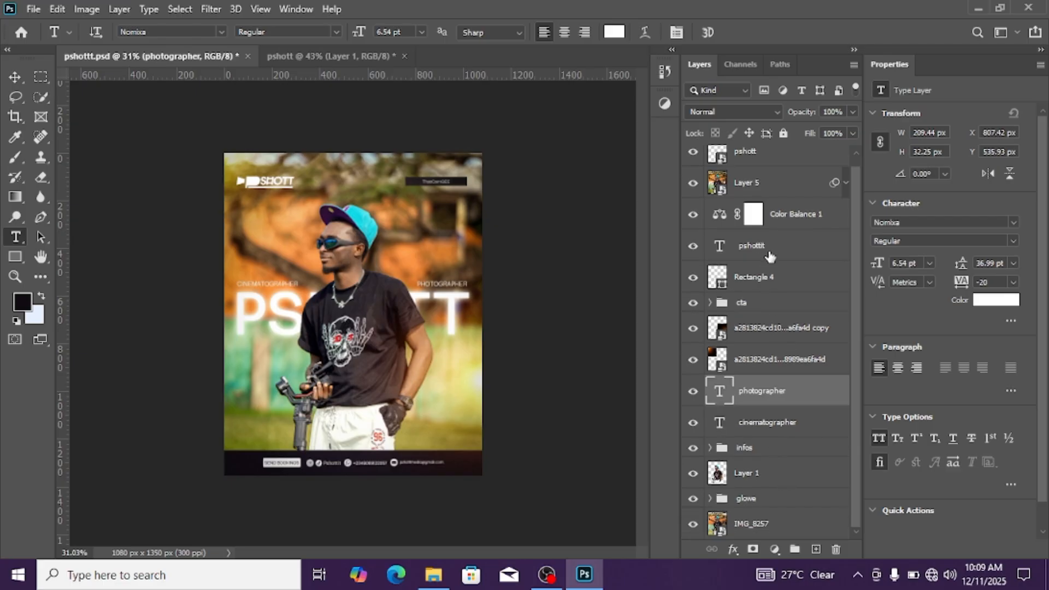
pyautogui.scroll(1, 773, 259)
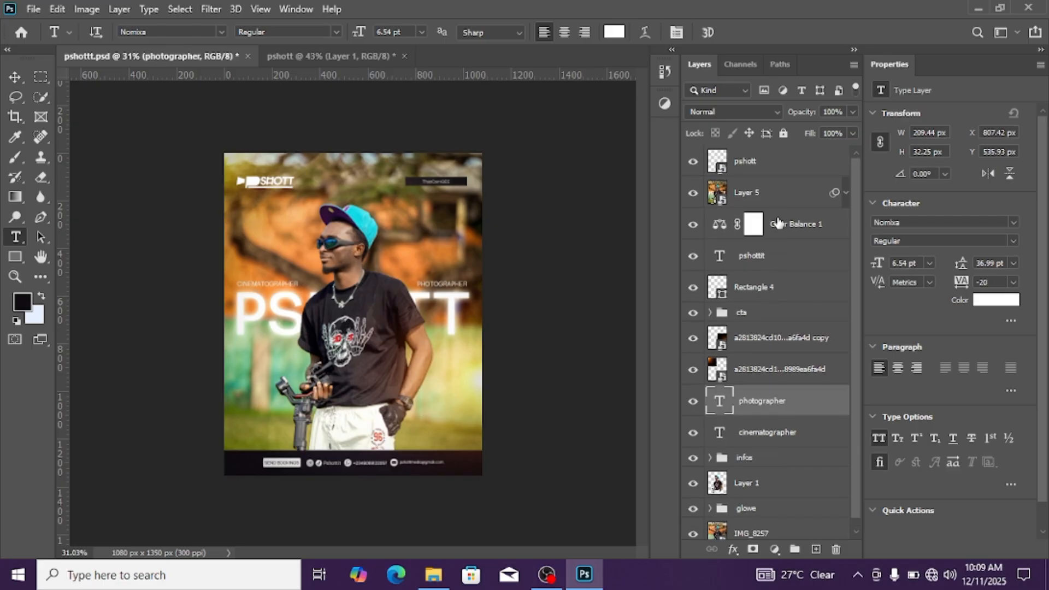
pyautogui.scroll(-1, 796, 407)
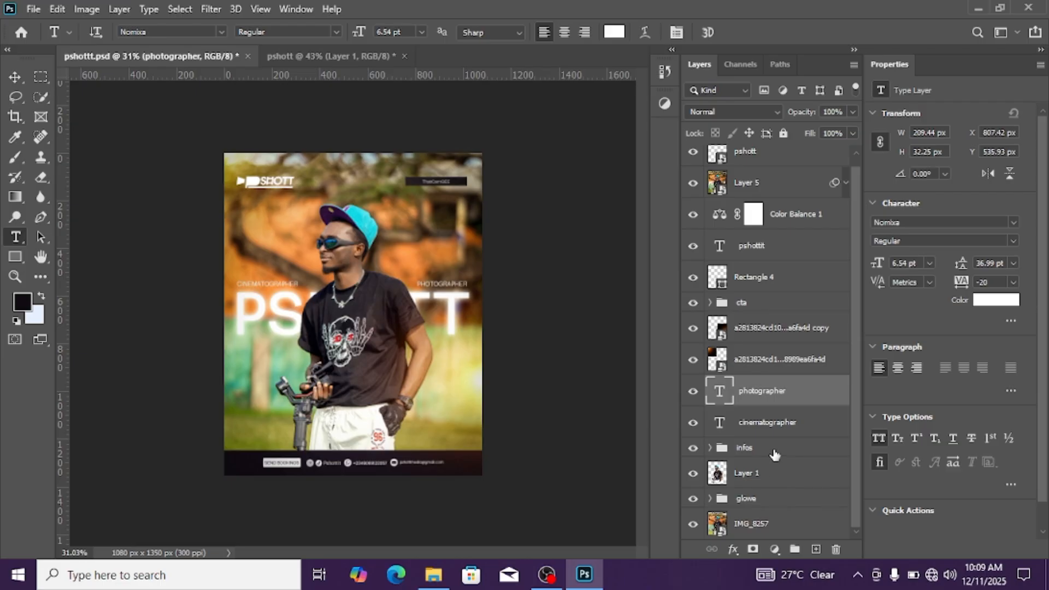
pyautogui.click(774, 453)
pyautogui.click(696, 449)
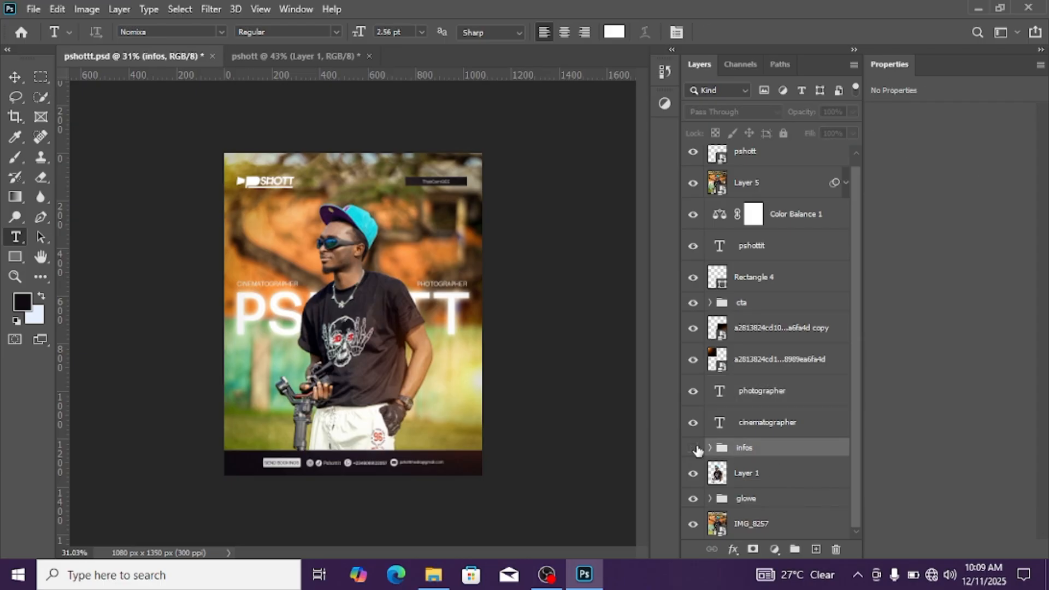
pyautogui.click(695, 448)
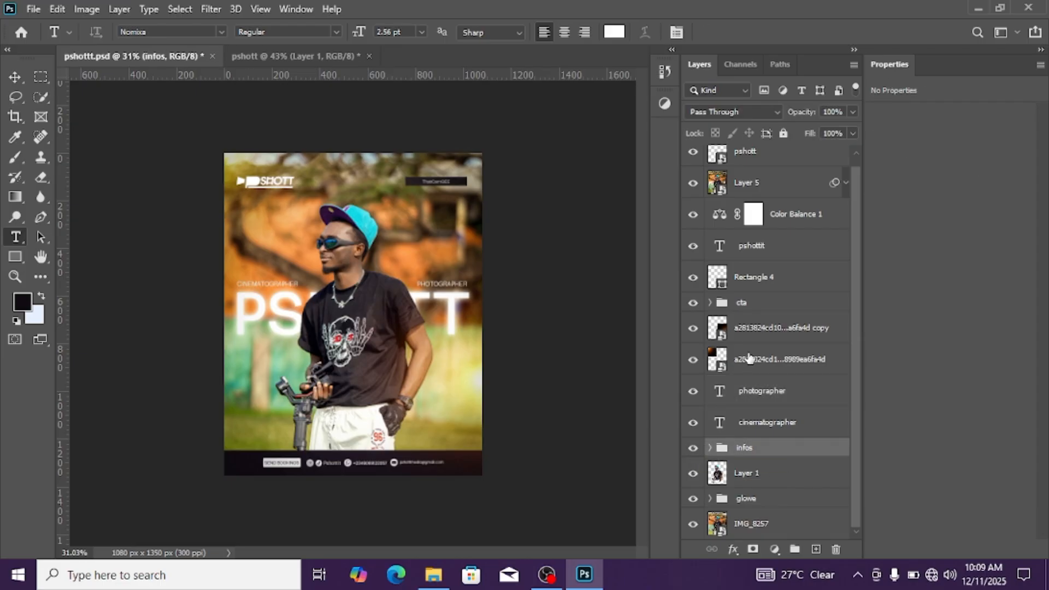
pyautogui.scroll(1, 757, 203)
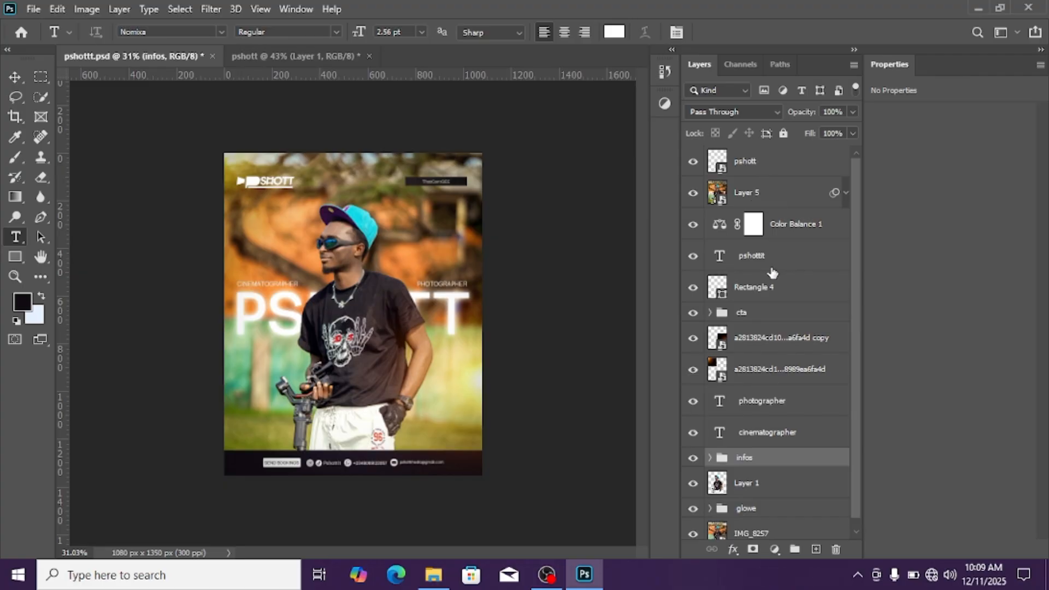
# In the pshott document, add a white text layer reading "ThatCamGee" above Rectangle 1, placed below the black rectangle
pyautogui.click(291, 57)
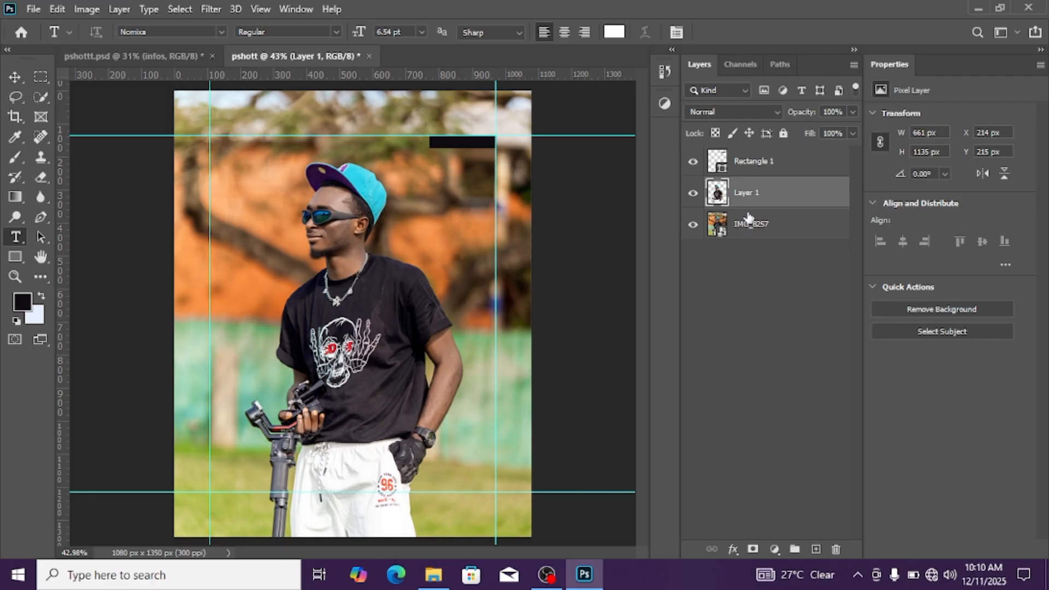
pyautogui.click(754, 160)
pyautogui.click(815, 549)
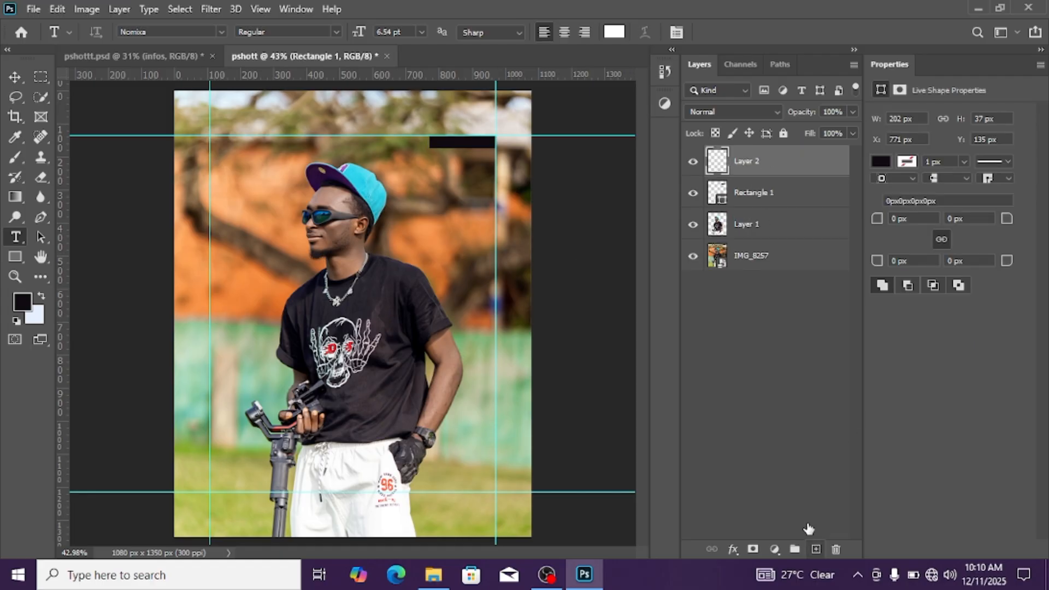
pyautogui.click(446, 225)
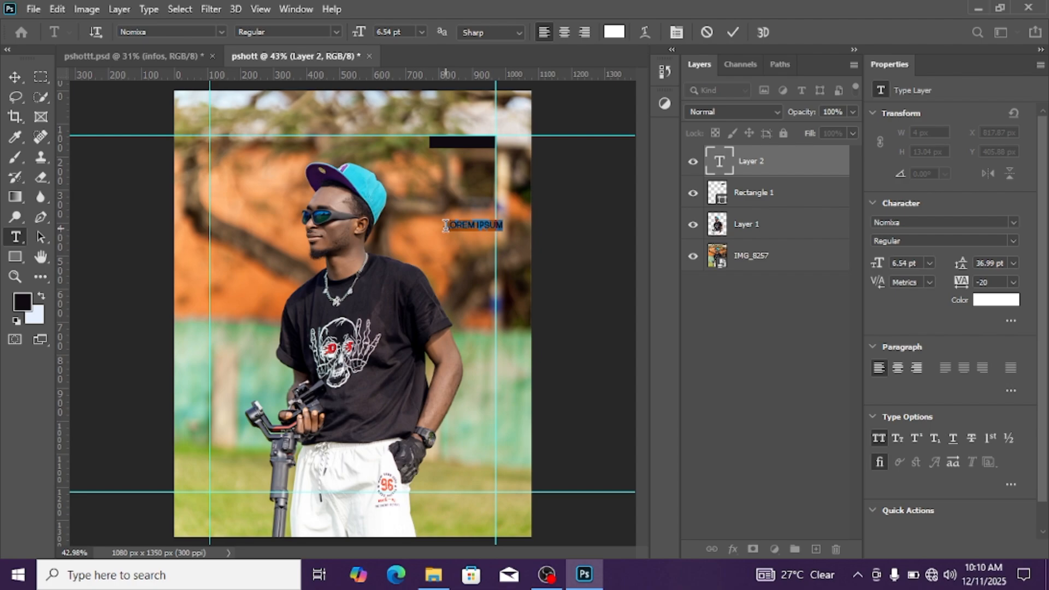
pyautogui.write('HATCAMGEE')
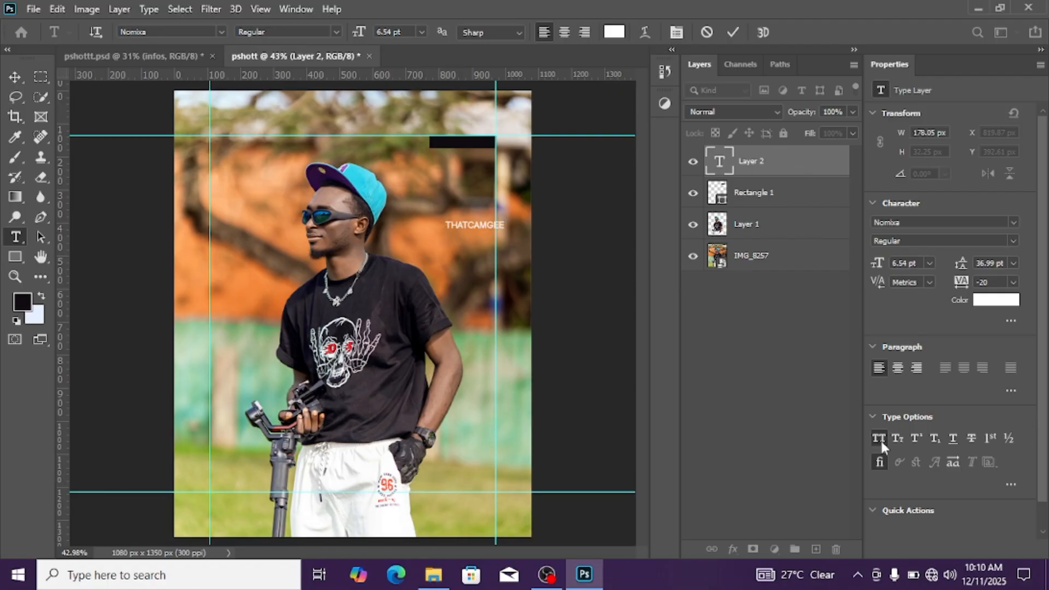
pyautogui.hotkey('ctrl', 'Return')
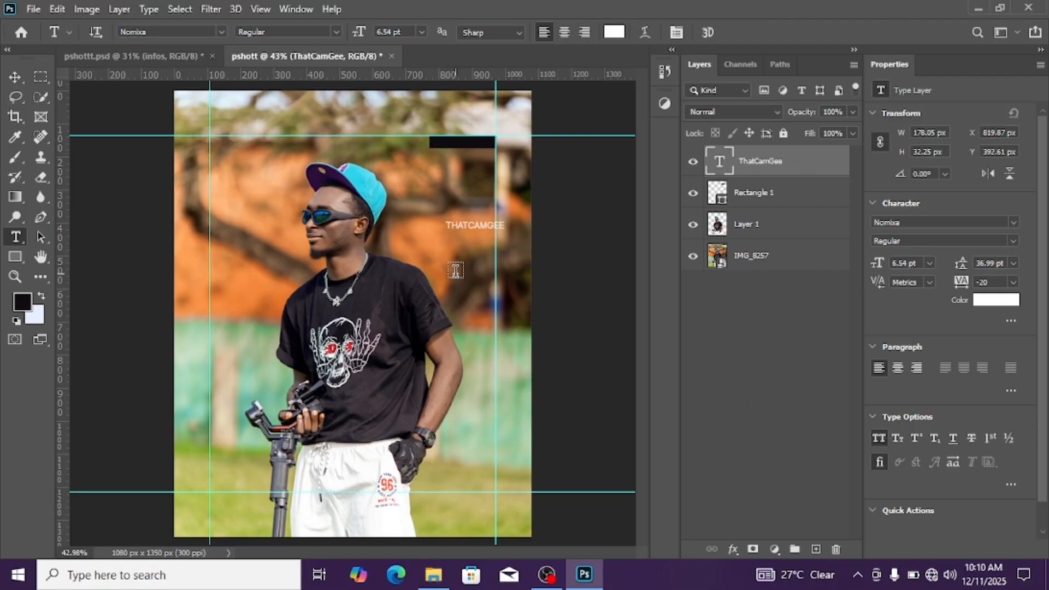
# Turn off all caps for the ThatCamGee text, set its size to 5.54 pt and move it onto the black rectangle
pyautogui.click(12, 79)
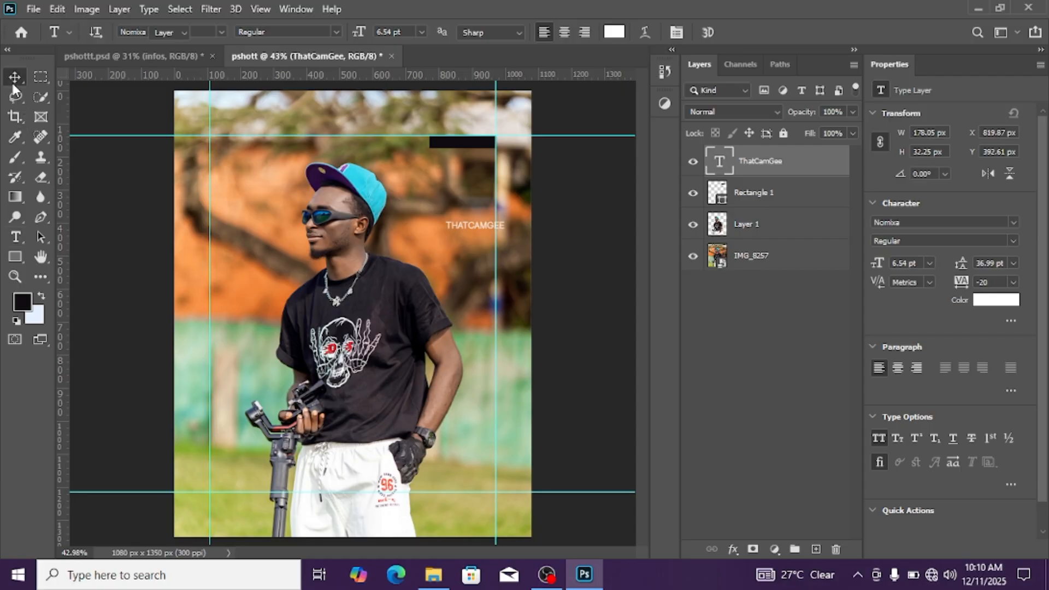
pyautogui.moveTo(474, 227); pyautogui.dragTo(445, 164)
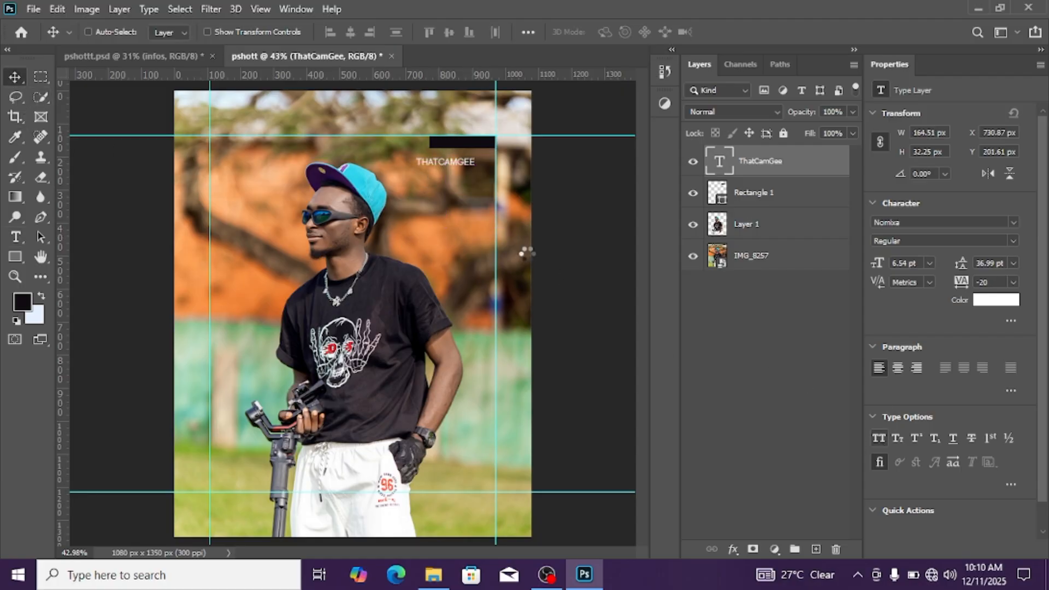
pyautogui.hotkey('ctrl', 'shift', 'k')
pyautogui.scroll(1, 448, 196)
pyautogui.moveTo(456, 155); pyautogui.dragTo(475, 139)
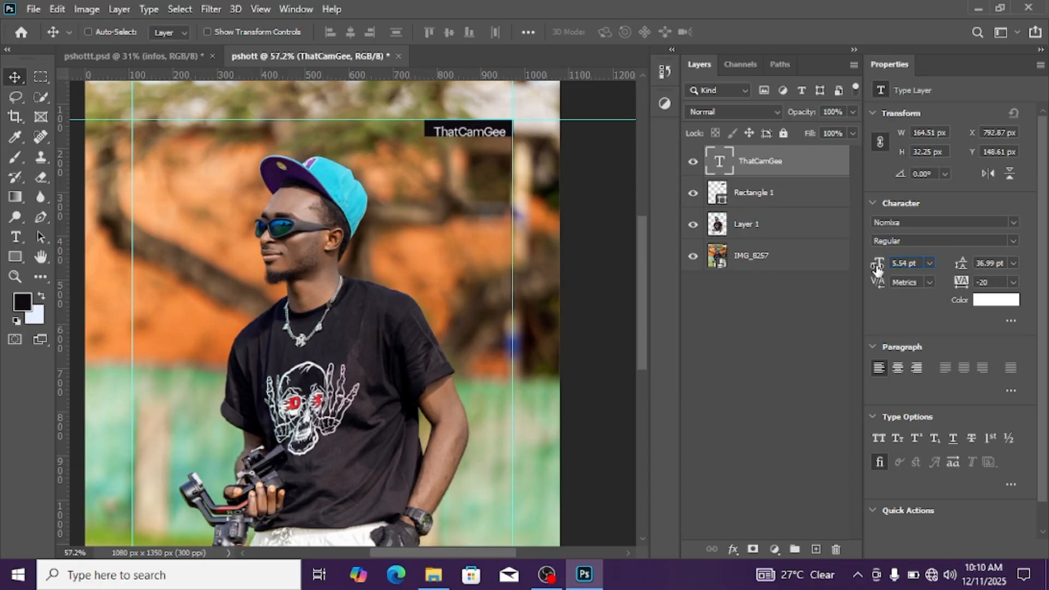
# Nudge the ThatCamGee text until it sits centred in the black rectangle, at about X 795.87 px and Y 142.17 px
pyautogui.scroll(3, 513, 197)
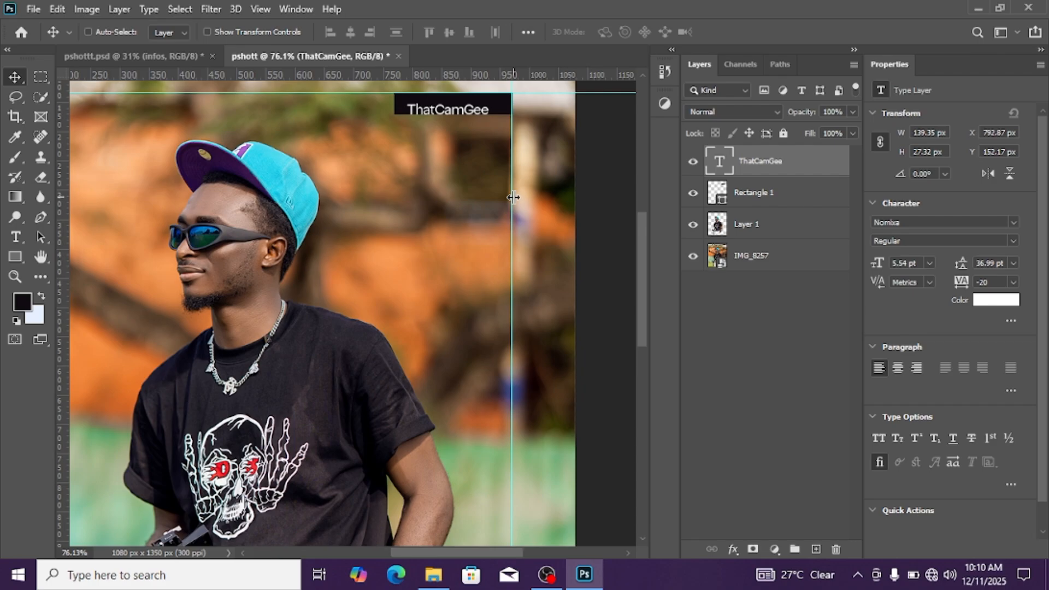
pyautogui.press('Up')
pyautogui.press('Up')
pyautogui.press('Up')
pyautogui.press('Up')
pyautogui.press('Up')
pyautogui.press('Up')
pyautogui.press('Up')
pyautogui.press('Up')
pyautogui.press('Right')
pyautogui.press('Right')
pyautogui.press('Right')
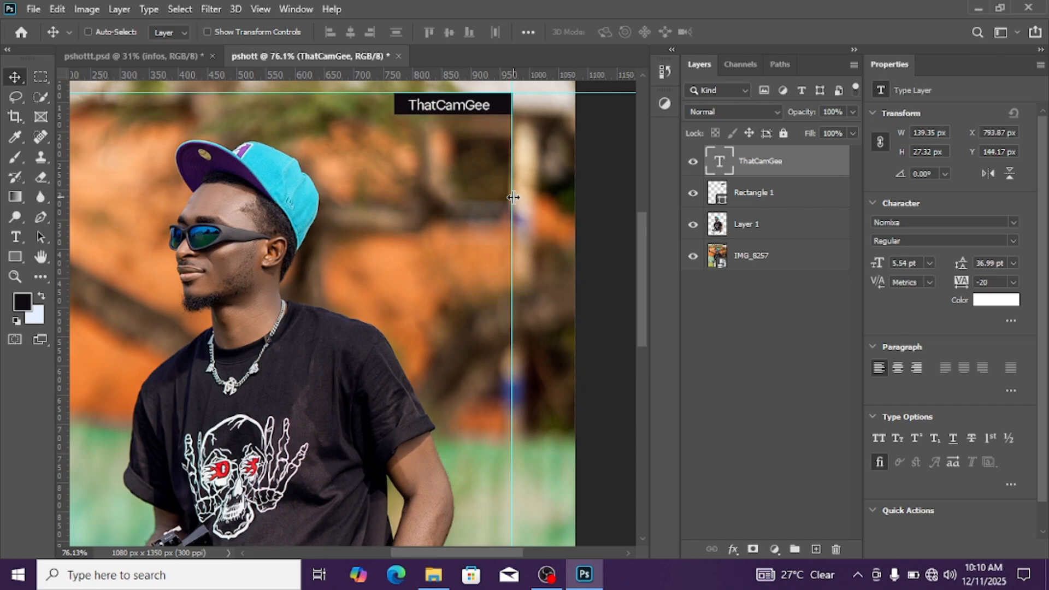
pyautogui.press('Up')
pyautogui.press('Up')
pyautogui.press('Up')
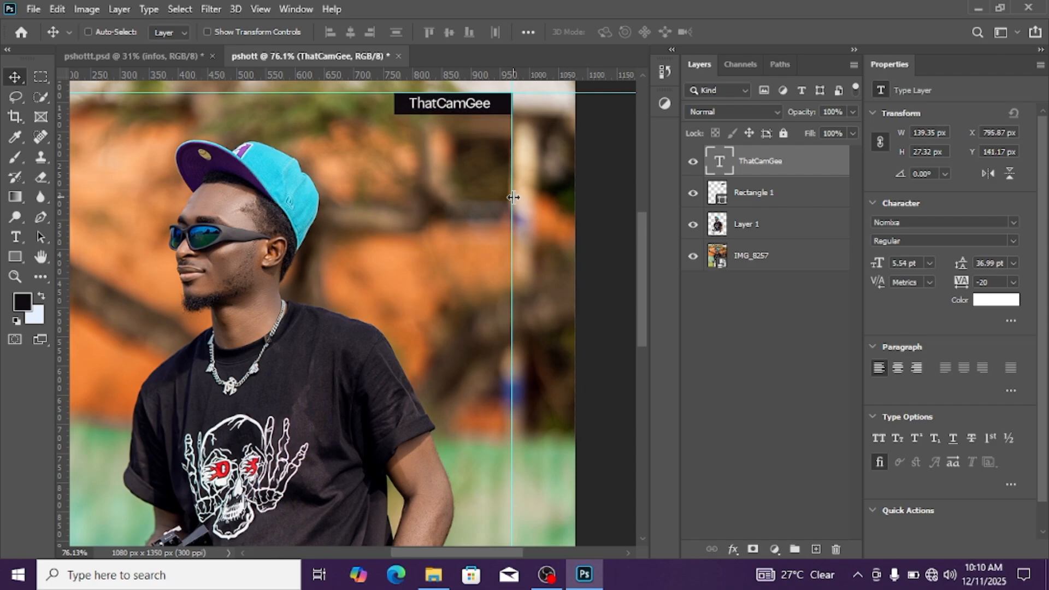
pyautogui.press('Down')
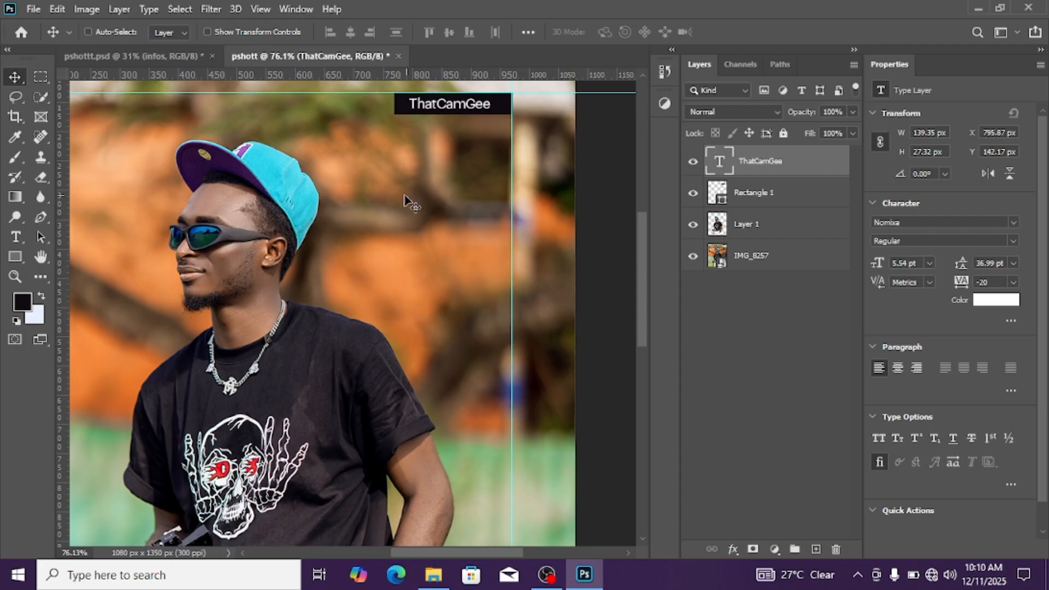
pyautogui.scroll(-2, 376, 205)
pyautogui.scroll(-2, 375, 203)
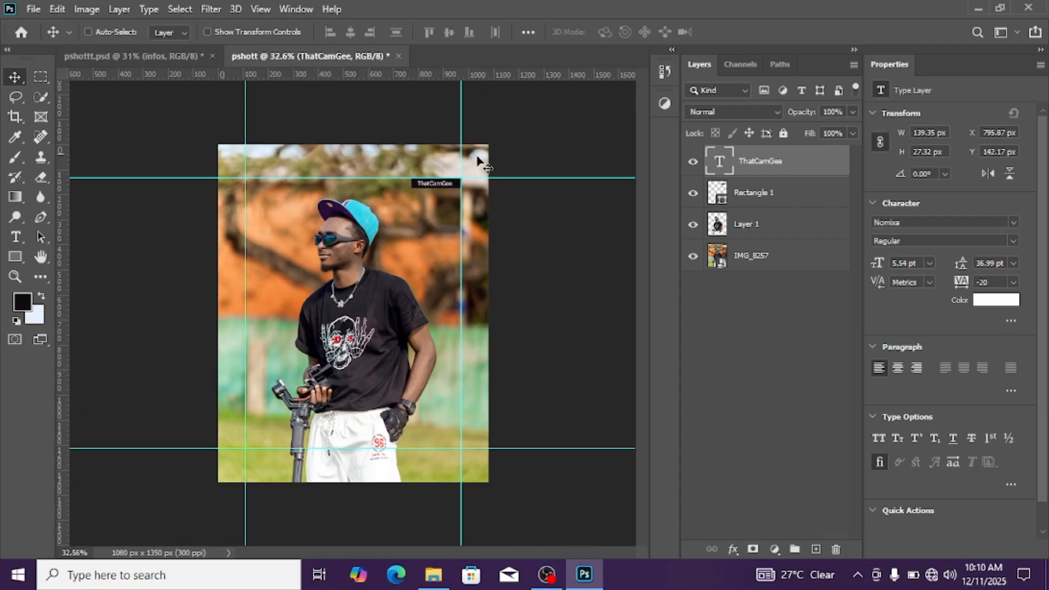
# Hide Layer 5 in the original pshottt.psd flyer and select its cta group
pyautogui.click(137, 57)
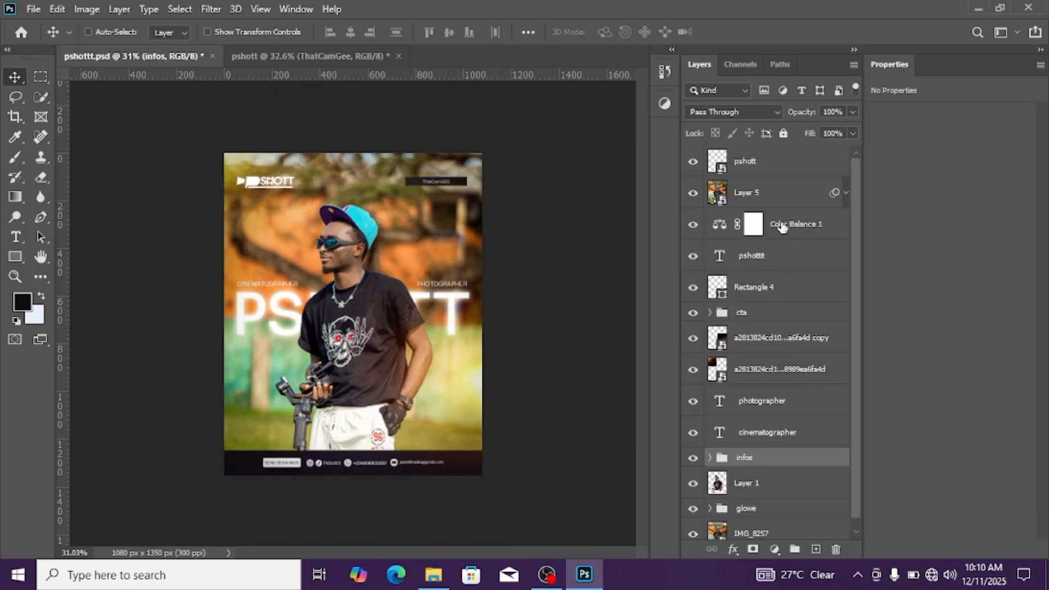
pyautogui.click(689, 194)
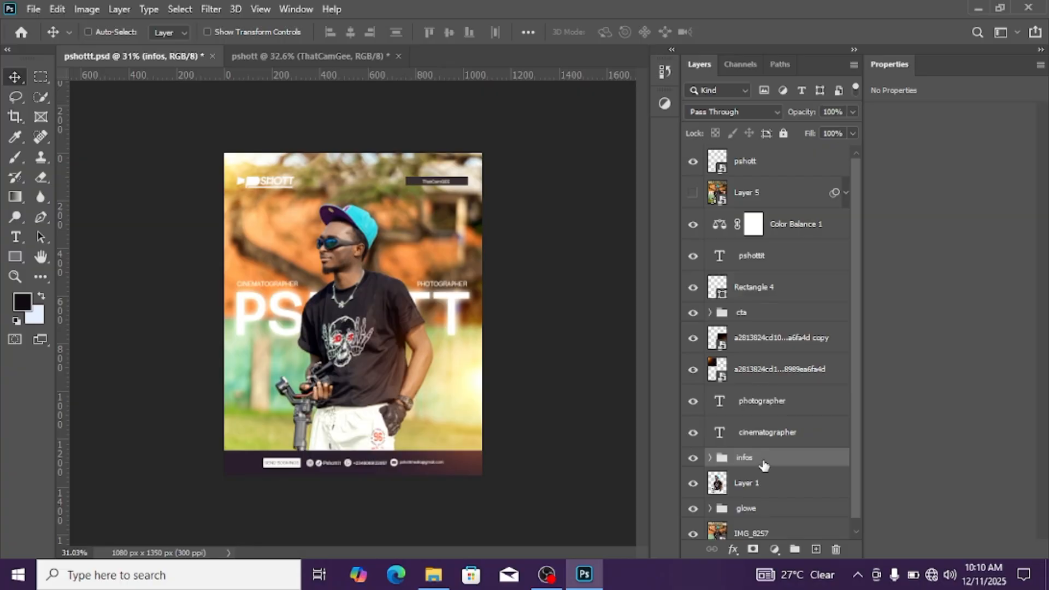
pyautogui.click(762, 318)
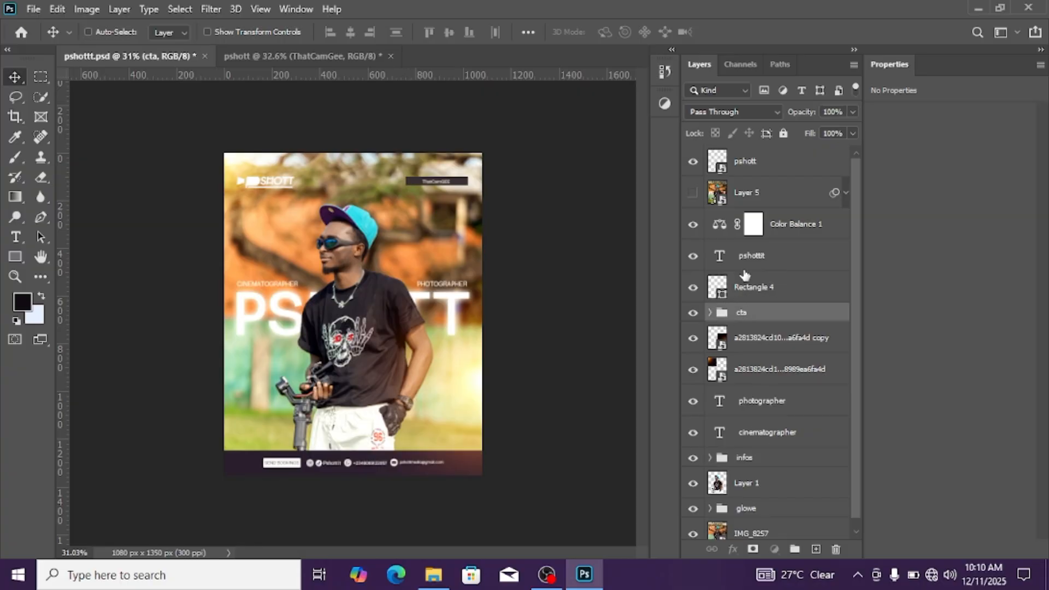
# Copy the pshott logo layer from the pshottt.psd flyer into the pshott document, near the upper guide
pyautogui.click(710, 164)
pyautogui.click(692, 162)
pyautogui.click(693, 162)
pyautogui.moveTo(720, 161); pyautogui.dragTo(300, 183)
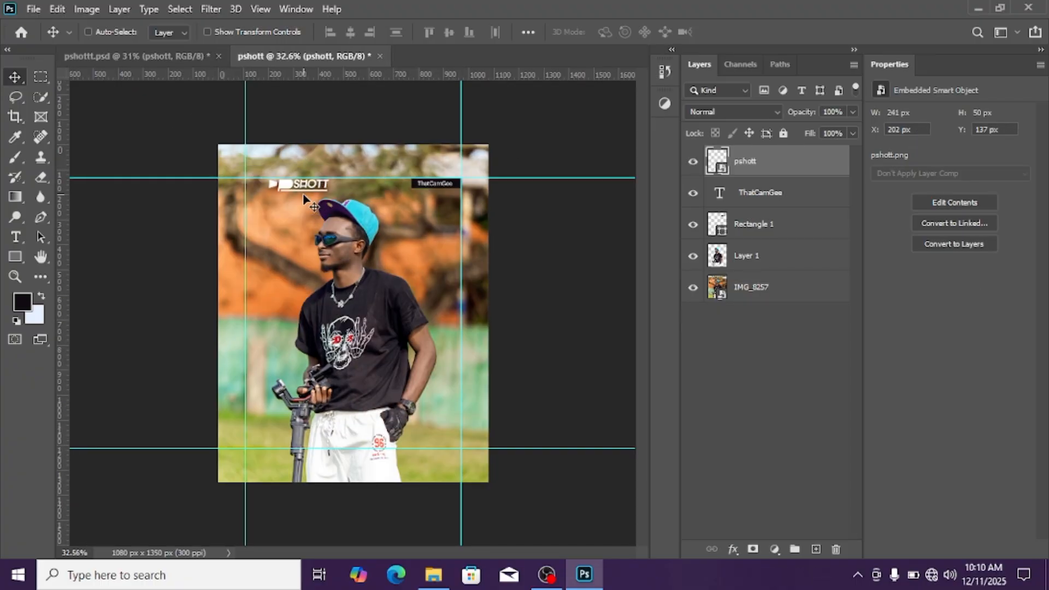
# Nudge the logo into the corner where the upper and left guides meet, at X 108 px and Y 133 px
pyautogui.scroll(5, 303, 199)
pyautogui.press('Left')
pyautogui.press('Left')
pyautogui.press('Left')
pyautogui.press('Left')
pyautogui.press('Left')
pyautogui.press('Left')
pyautogui.press('Left')
pyautogui.press('Left')
pyautogui.press('Left')
pyautogui.press('Left')
pyautogui.press('Left')
pyautogui.press('Left')
pyautogui.press('Left')
pyautogui.press('Left')
pyautogui.press('Left')
pyautogui.press('Left')
pyautogui.press('Left')
pyautogui.press('Left')
pyautogui.press('Left')
pyautogui.press('Left')
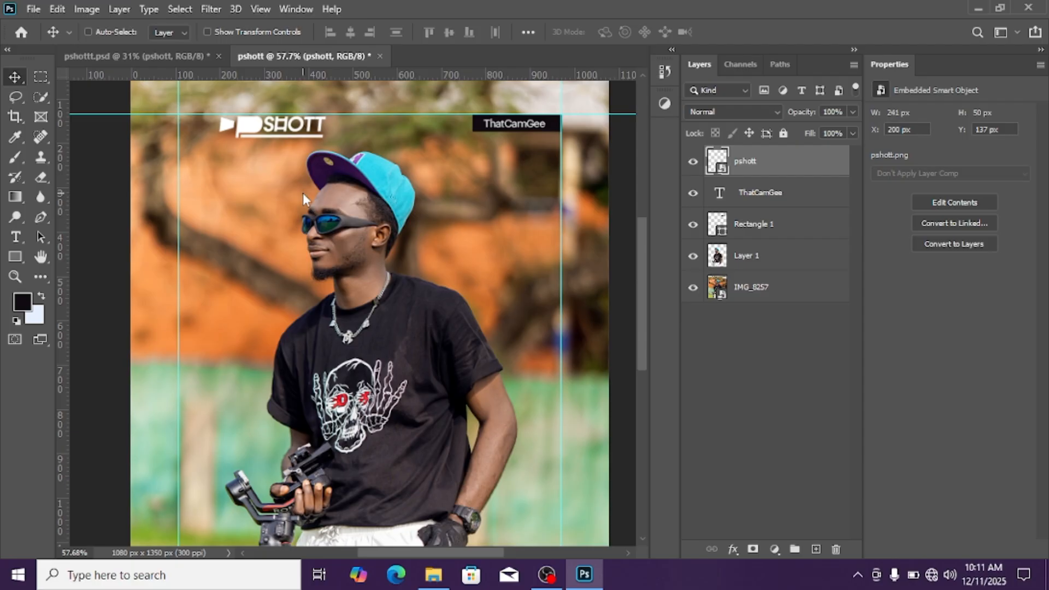
pyautogui.press('Left')
pyautogui.press('Left')
pyautogui.press('Left')
pyautogui.press('Left')
pyautogui.press('Left')
pyautogui.press('Left')
pyautogui.press('Left')
pyautogui.press('Left')
pyautogui.press('Left')
pyautogui.press('Left')
pyautogui.press('Left')
pyautogui.press('Left')
pyautogui.press('Left')
pyautogui.press('Left')
pyautogui.press('Left')
pyautogui.press('Left')
pyautogui.press('Left')
pyautogui.press('Left')
pyautogui.press('Left')
pyautogui.press('Left')
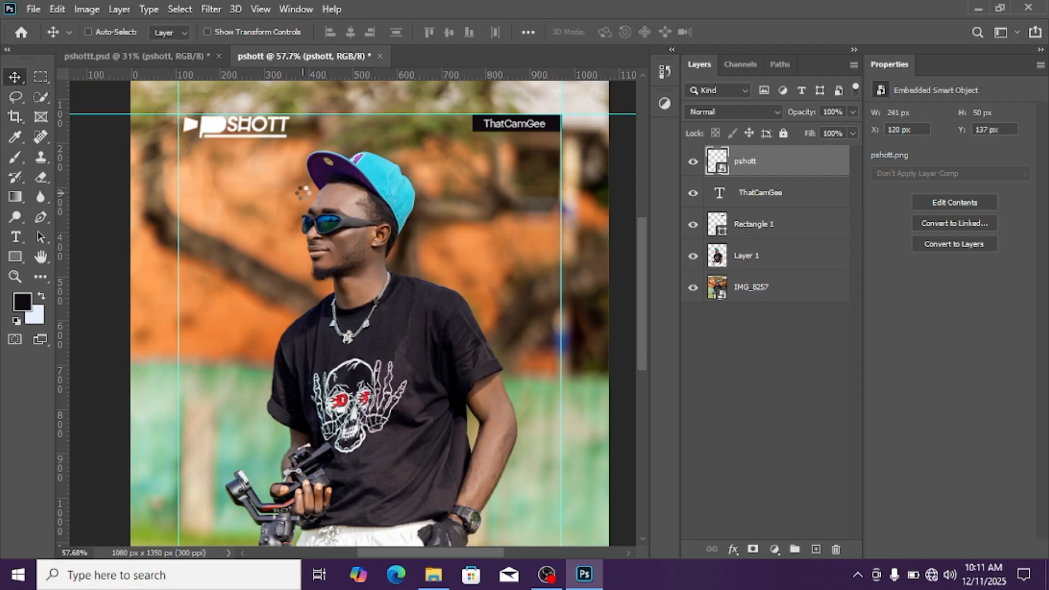
pyautogui.press('Up')
pyautogui.press('Up')
pyautogui.press('Up')
pyautogui.press('Up')
pyautogui.press('Right')
pyautogui.press('Right')
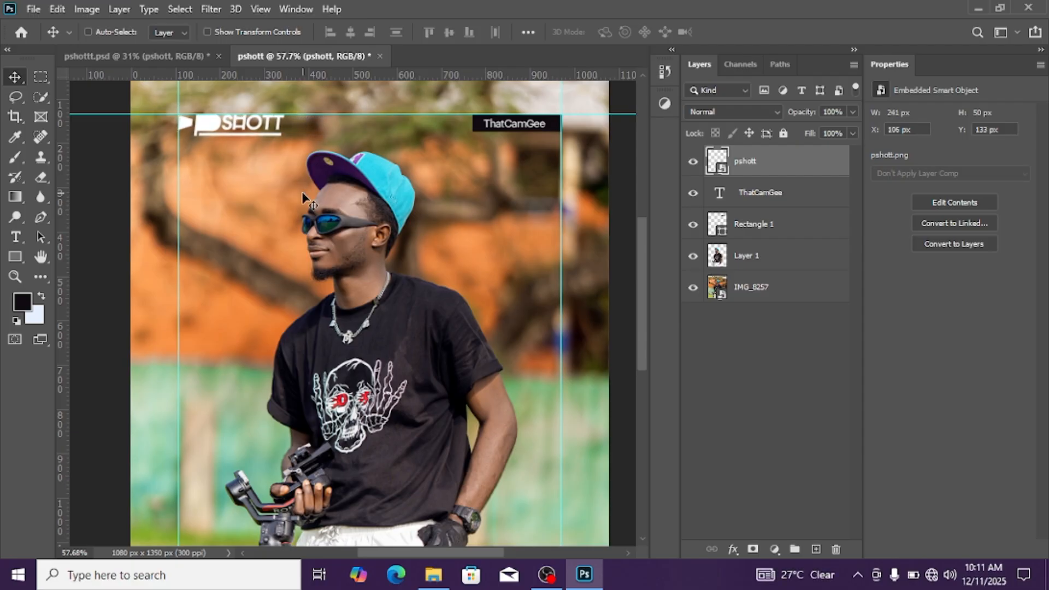
pyautogui.press('Right')
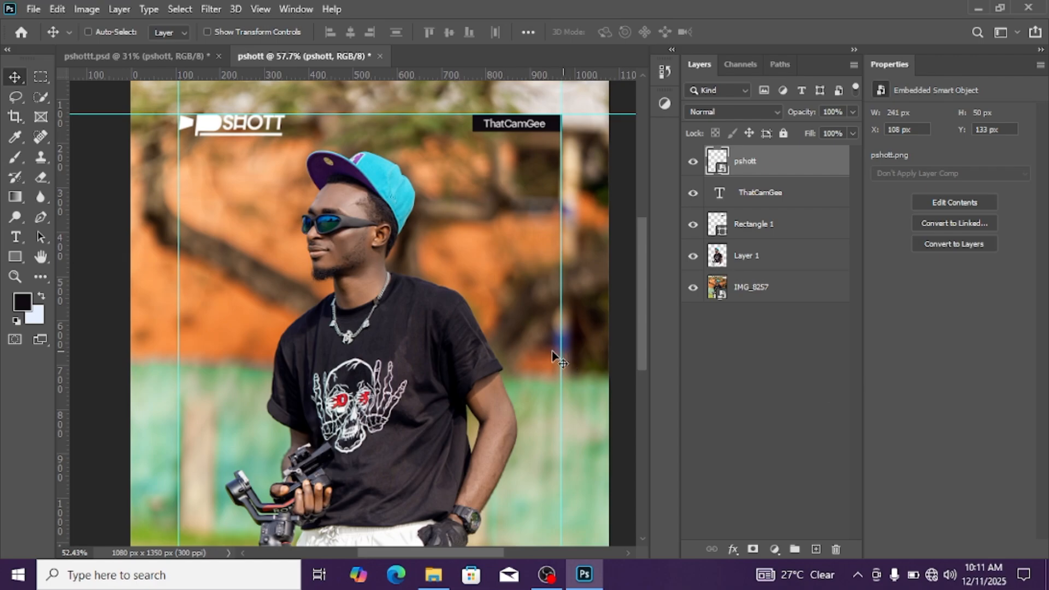
pyautogui.scroll(-3, 508, 344)
pyautogui.scroll(2, 508, 342)
pyautogui.scroll(-2, 508, 341)
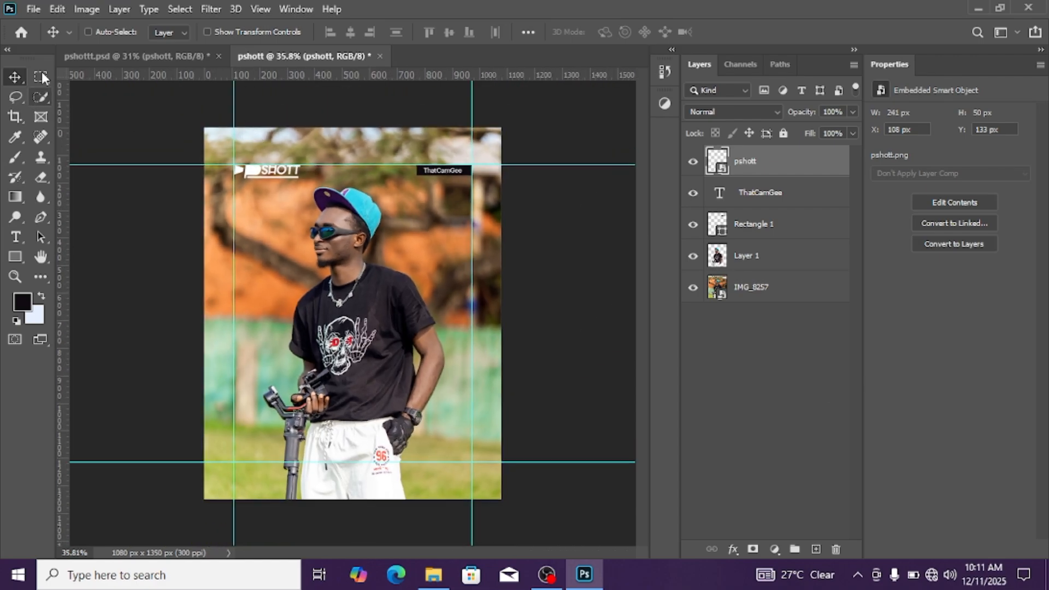
# In the original pshottt.psd flyer, toggle the cta group's visibility to identify which footer elements belong to it
pyautogui.click(135, 55)
pyautogui.scroll(-1, 854, 405)
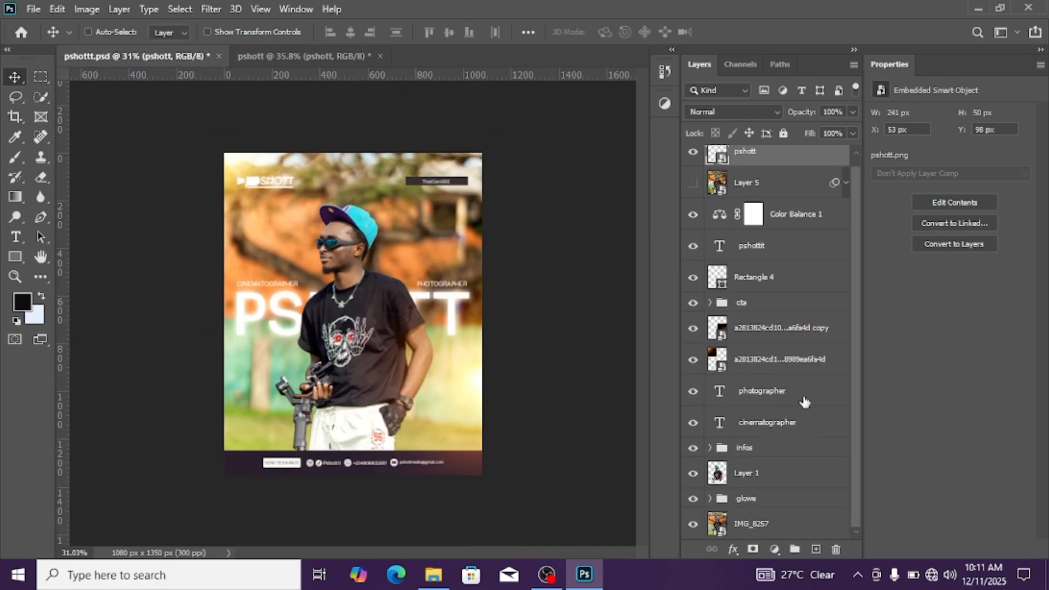
pyautogui.click(786, 304)
pyautogui.click(691, 304)
pyautogui.click(691, 304)
pyautogui.click(691, 304)
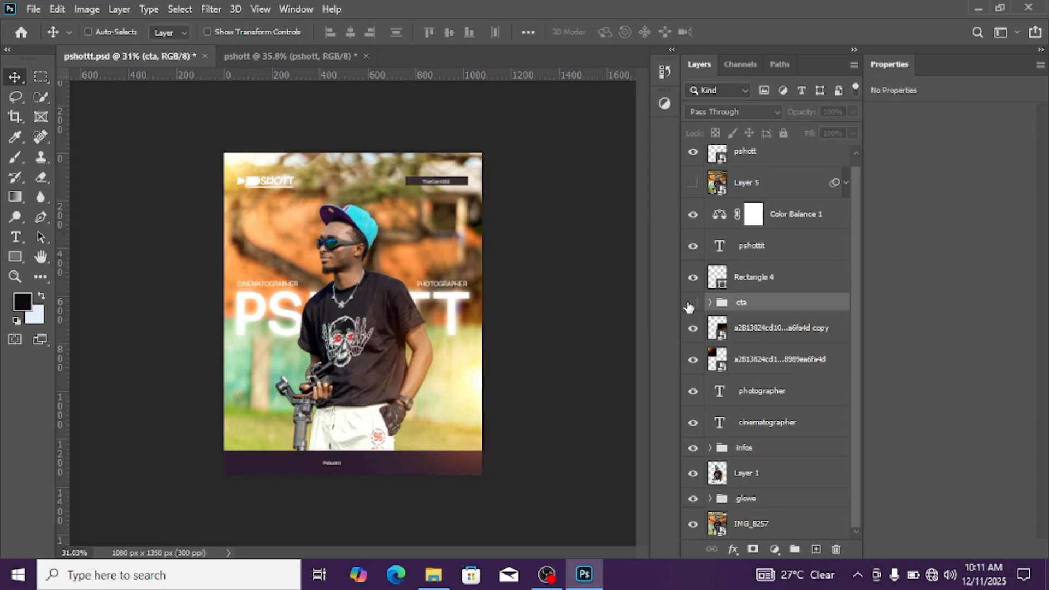
pyautogui.click(692, 304)
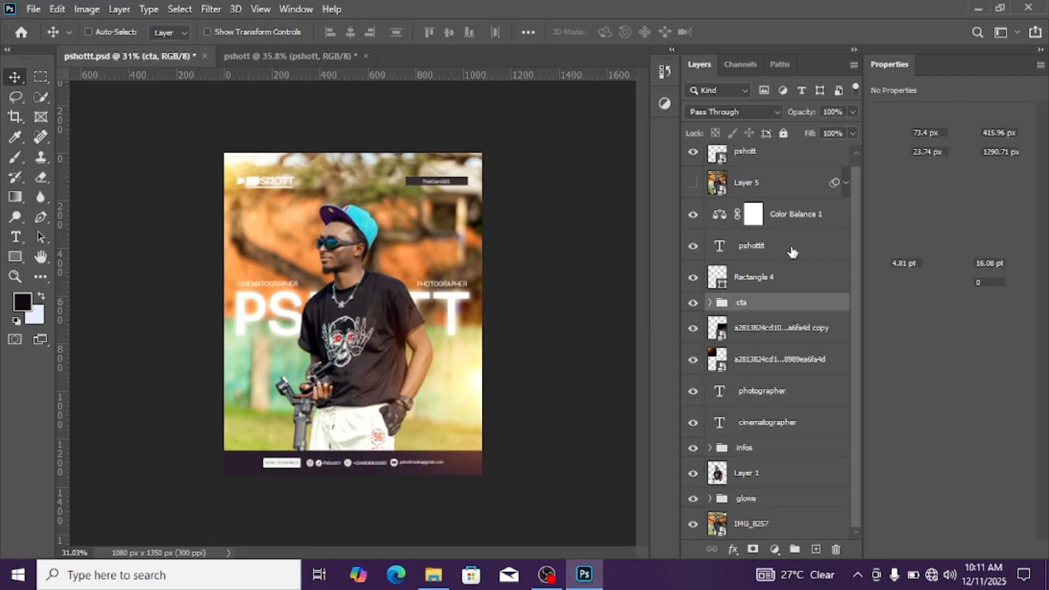
# Move the pshottit text layer into the cta group, then expand the group and select that text layer
pyautogui.moveTo(792, 250); pyautogui.dragTo(796, 300)
pyautogui.click(692, 282)
pyautogui.click(692, 283)
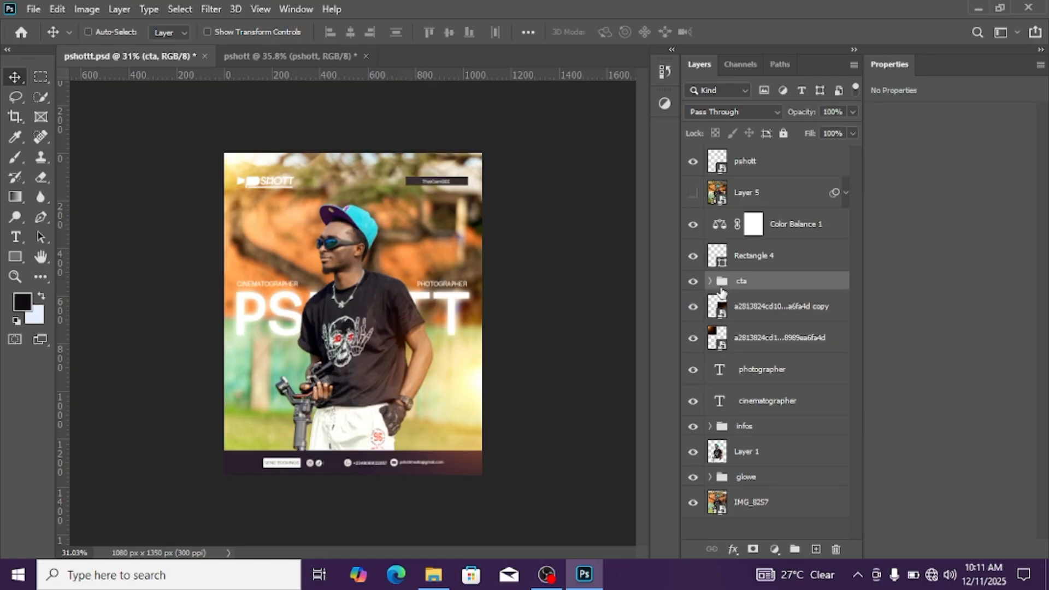
pyautogui.click(710, 281)
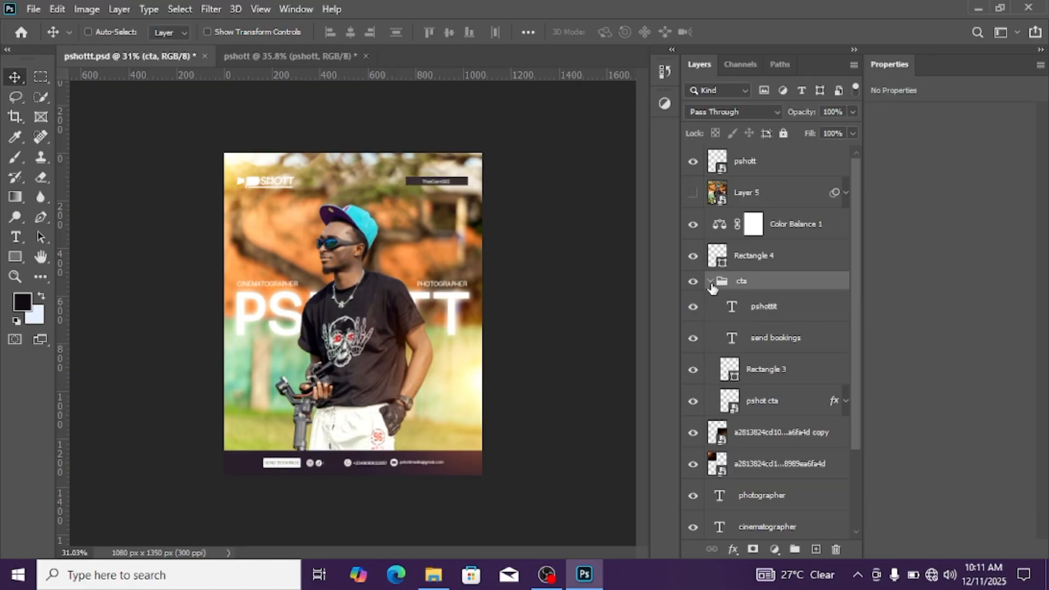
pyautogui.click(772, 307)
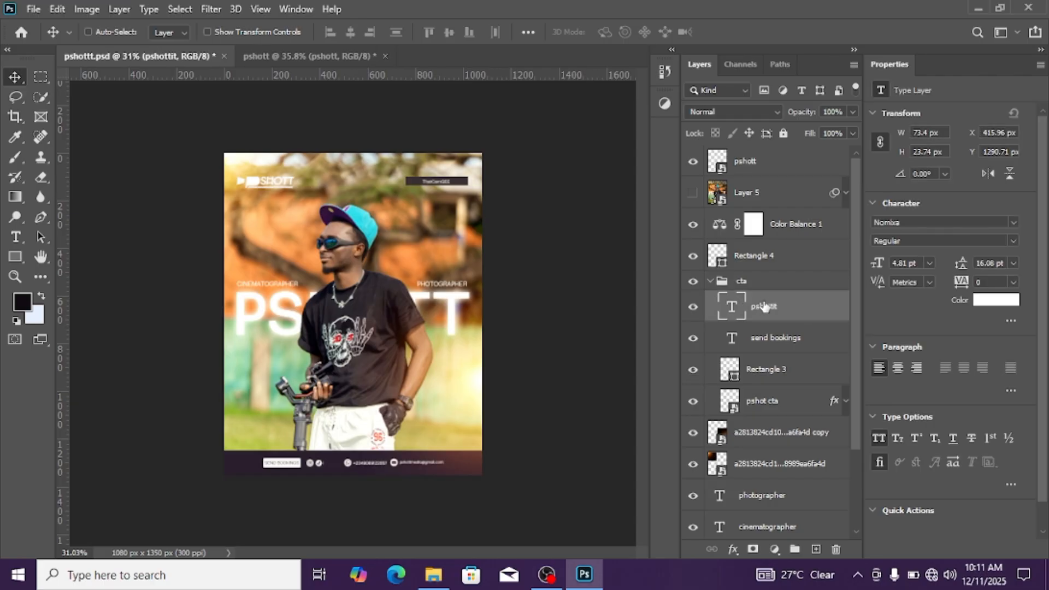
# Move the Rectangle 4 layer into the cta group below the pshottit text, and copy the group into the pshott document's footer area
pyautogui.moveTo(774, 259); pyautogui.dragTo(794, 321)
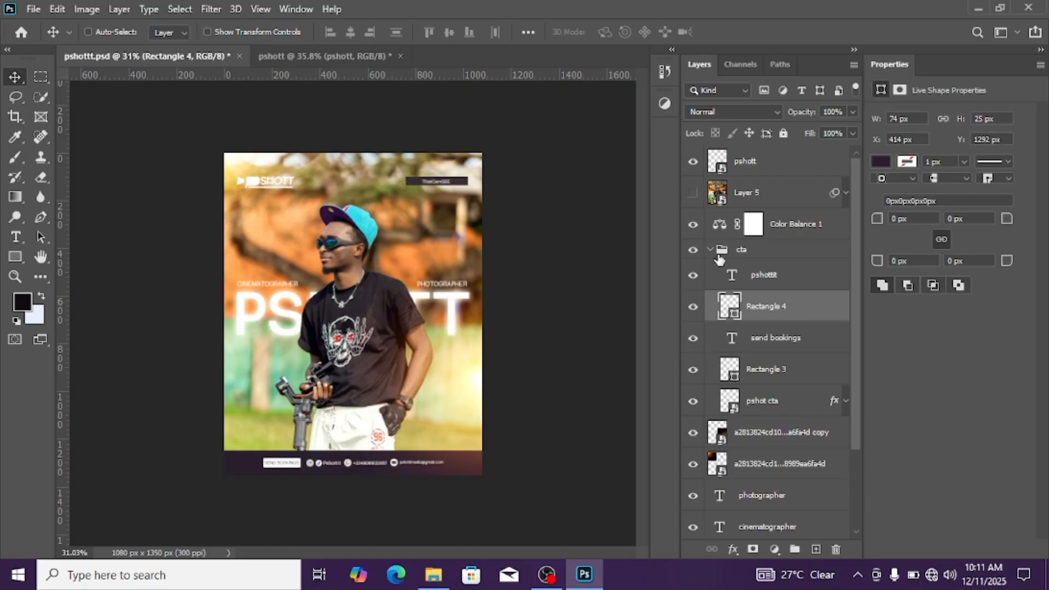
pyautogui.click(719, 255)
pyautogui.click(710, 249)
pyautogui.moveTo(773, 251); pyautogui.dragTo(341, 483)
pyautogui.scroll(2, 340, 479)
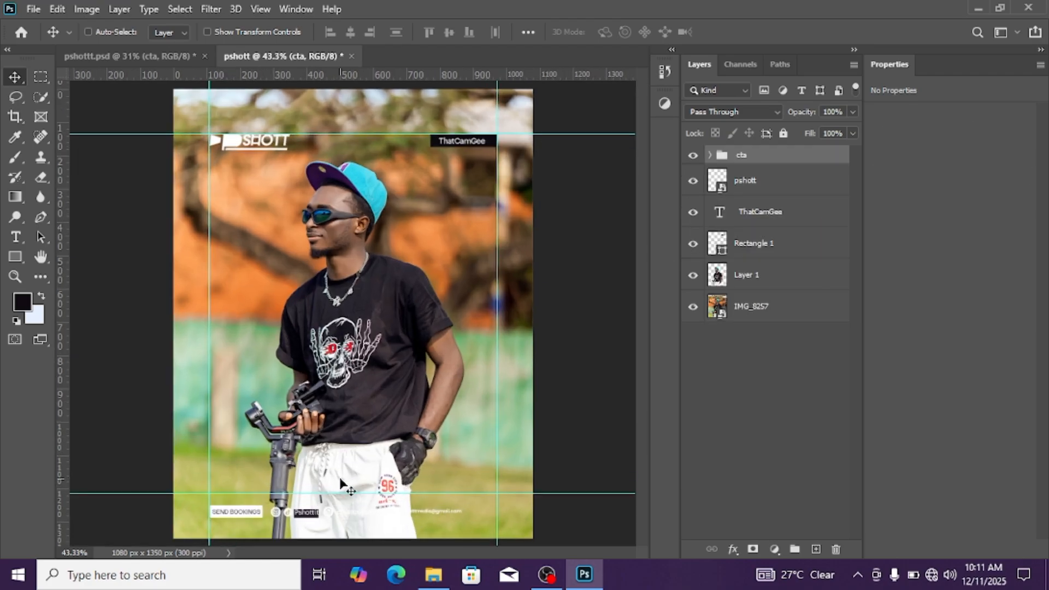
# Draw a black footer rectangle about 1231 x 142 px across the canvas, starting at the lower guide
pyautogui.scroll(-3, 341, 483)
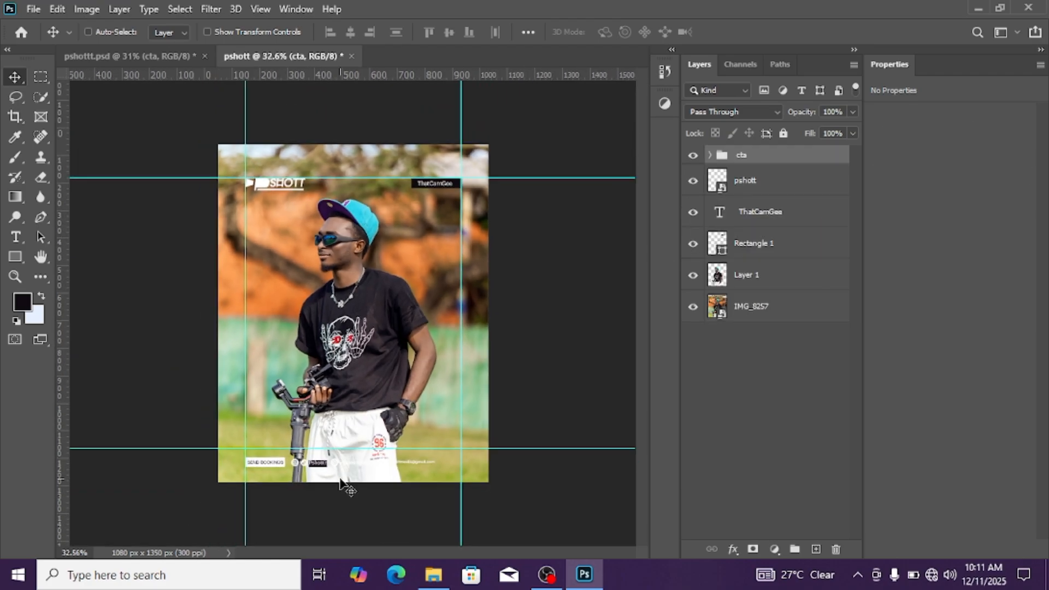
pyautogui.click(15, 256)
pyautogui.scroll(3, 180, 449)
pyautogui.scroll(-2, 497, 347)
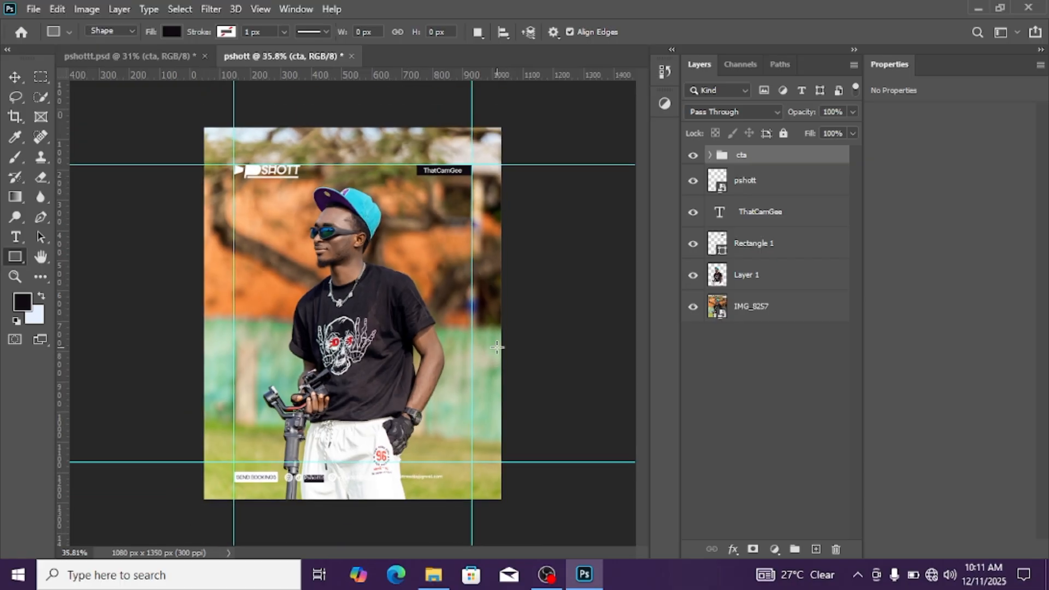
pyautogui.scroll(-1, 497, 347)
pyautogui.moveTo(189, 448); pyautogui.dragTo(496, 484)
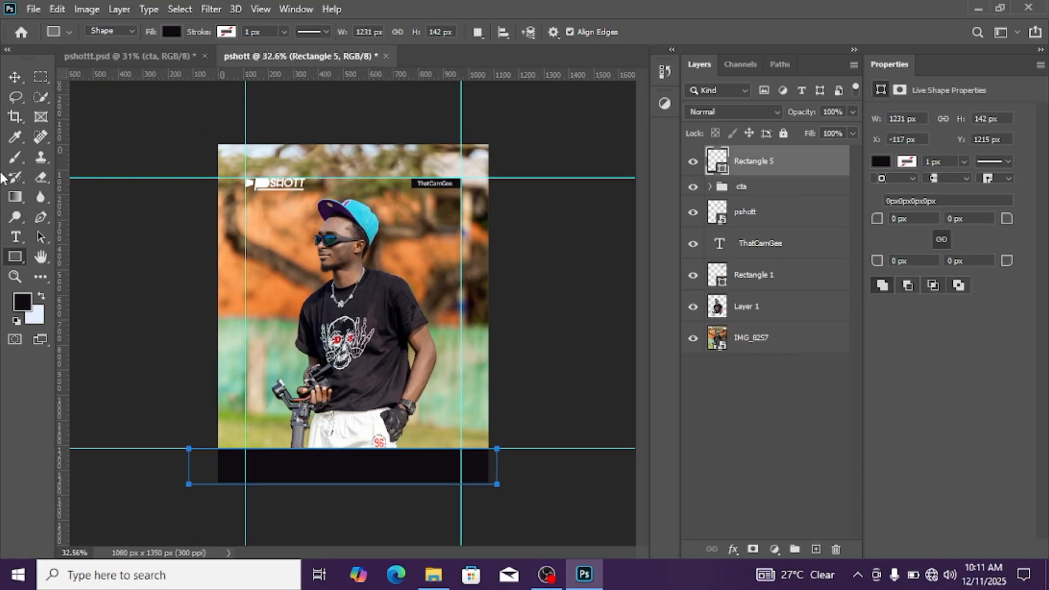
pyautogui.click(21, 78)
pyautogui.scroll(1, 545, 421)
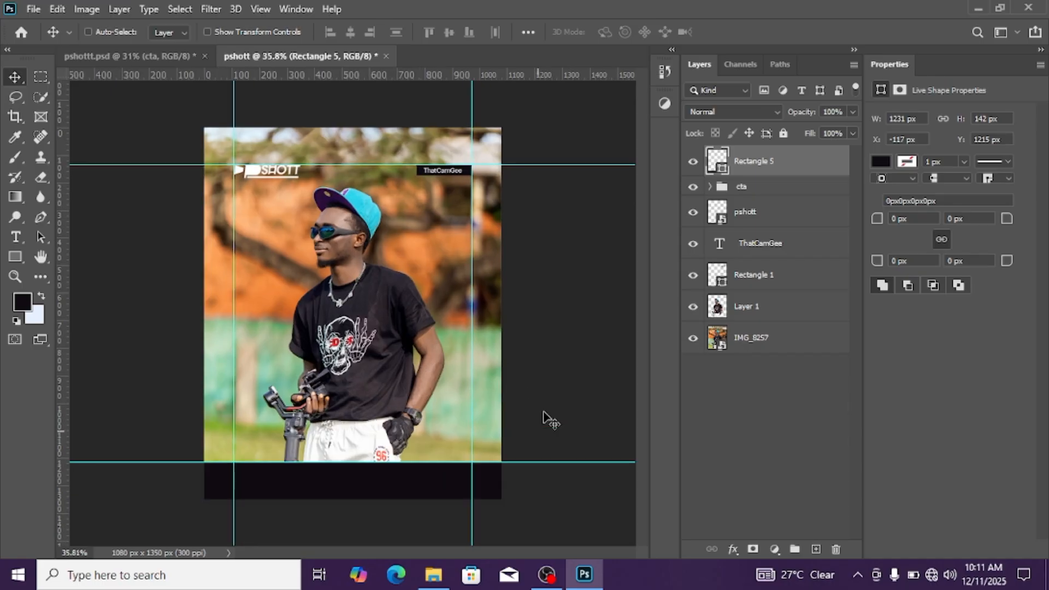
# Place the black footer rectangle directly below the cta group in the layer order
pyautogui.click(880, 161)
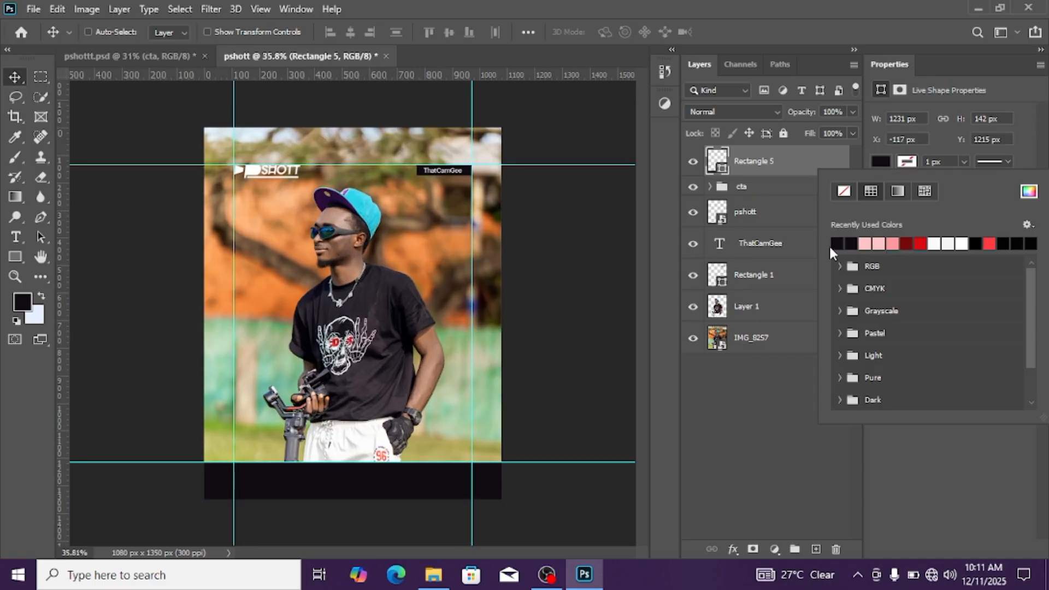
pyautogui.click(877, 155)
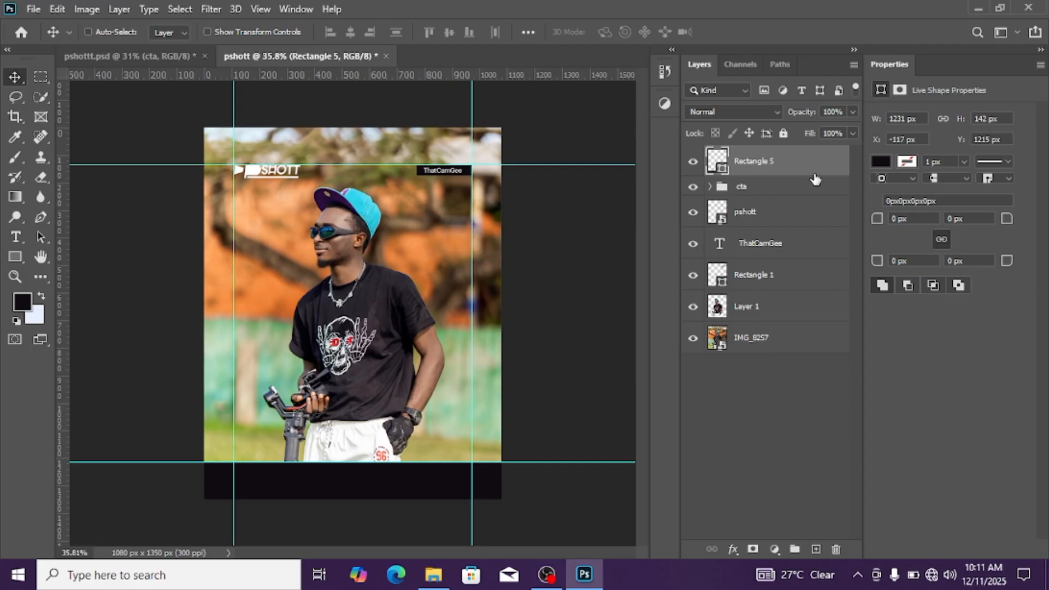
pyautogui.moveTo(803, 168); pyautogui.dragTo(807, 197)
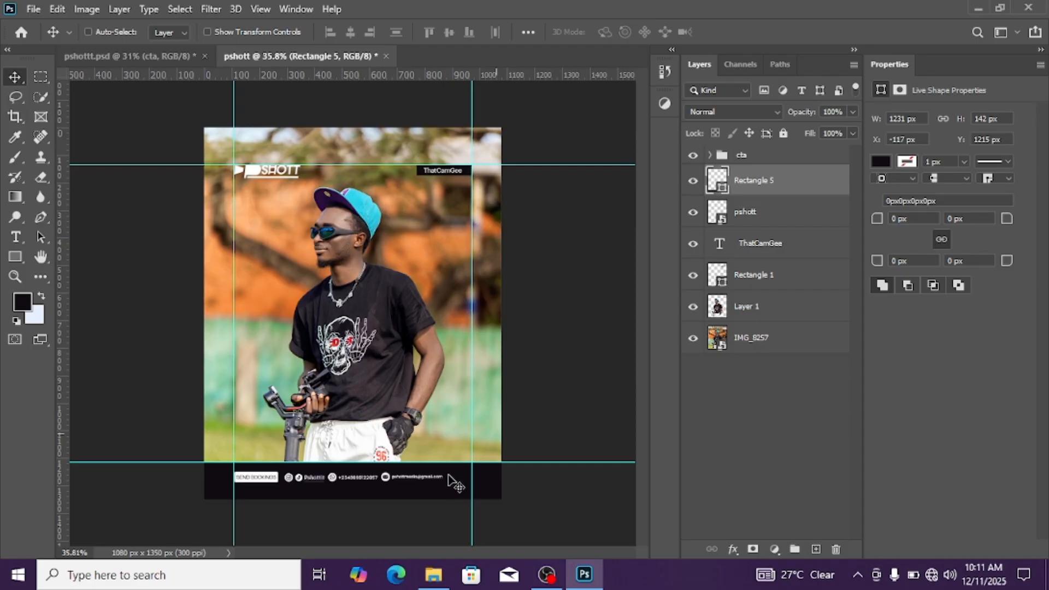
# Nudge the black footer rectangle down to Y 1239 px
pyautogui.scroll(2, 453, 483)
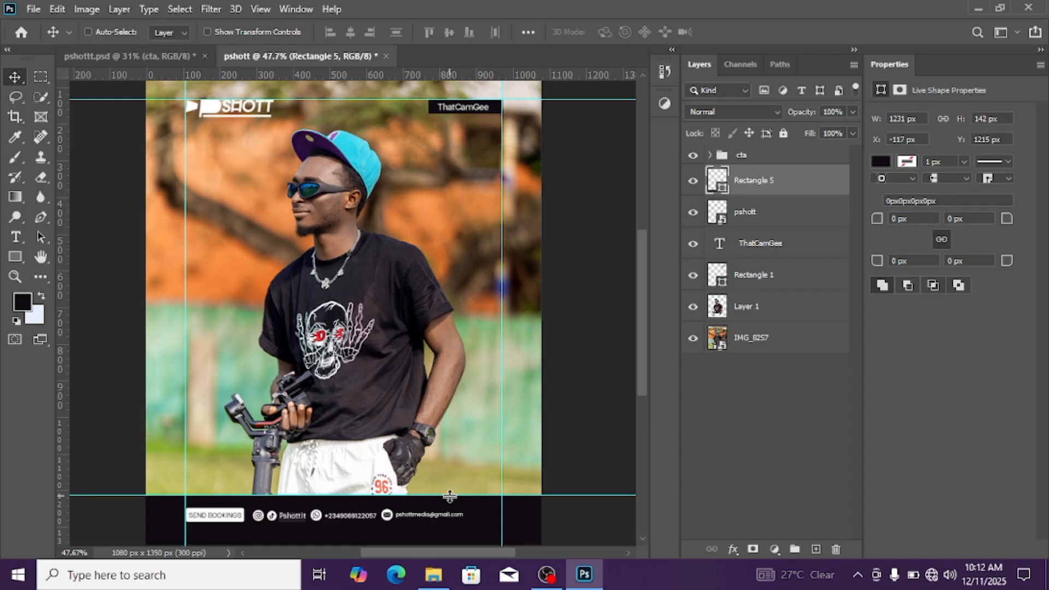
pyautogui.press('Down')
pyautogui.press('Down')
pyautogui.press('Down')
pyautogui.press('Down')
pyautogui.press('Down')
pyautogui.press('Down')
pyautogui.press('Down')
pyautogui.press('Down')
pyautogui.press('Down')
pyautogui.press('Down')
pyautogui.press('Down')
pyautogui.press('Down')
pyautogui.press('Down')
pyautogui.press('Down')
pyautogui.press('Down')
pyautogui.press('Down')
pyautogui.press('Down')
pyautogui.press('Down')
pyautogui.press('Down')
pyautogui.press('Down')
pyautogui.press('Down')
pyautogui.press('Down')
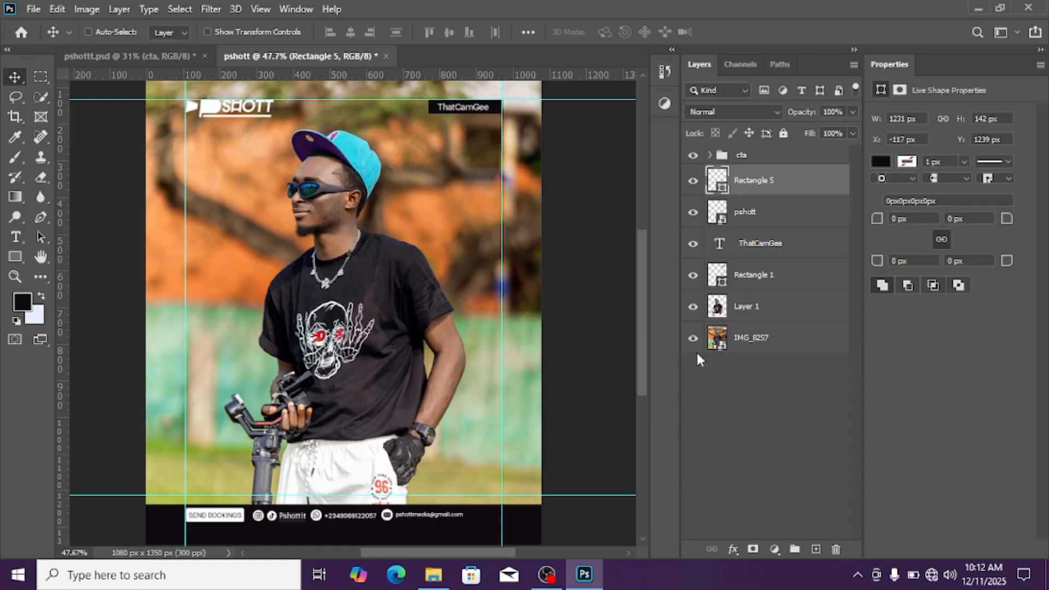
# Nudge the cta group down so the contact elements sit vertically centred in the black footer bar
pyautogui.click(780, 159)
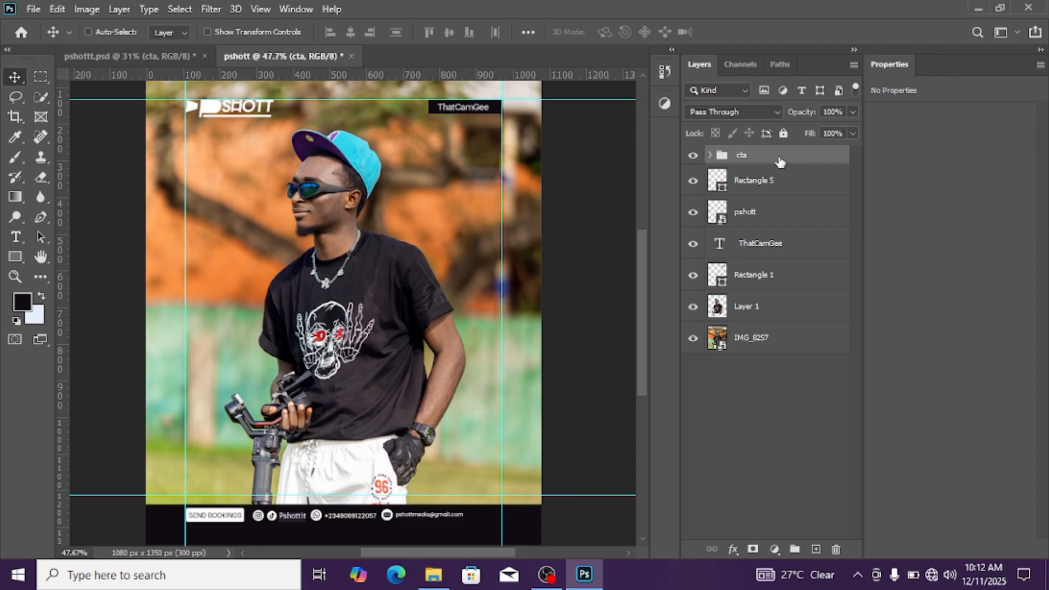
pyautogui.press('Down')
pyautogui.press('Down')
pyautogui.press('Down')
pyautogui.press('Down')
pyautogui.press('Down')
pyautogui.press('Down')
pyautogui.press('Down')
pyautogui.press('Down')
pyautogui.press('Down')
pyautogui.press('Down')
pyautogui.press('Down')
pyautogui.press('Down')
pyautogui.press('Down')
pyautogui.press('Down')
pyautogui.press('Down')
pyautogui.press('Down')
pyautogui.press('Down')
pyautogui.press('Down')
pyautogui.press('Down')
pyautogui.press('Down')
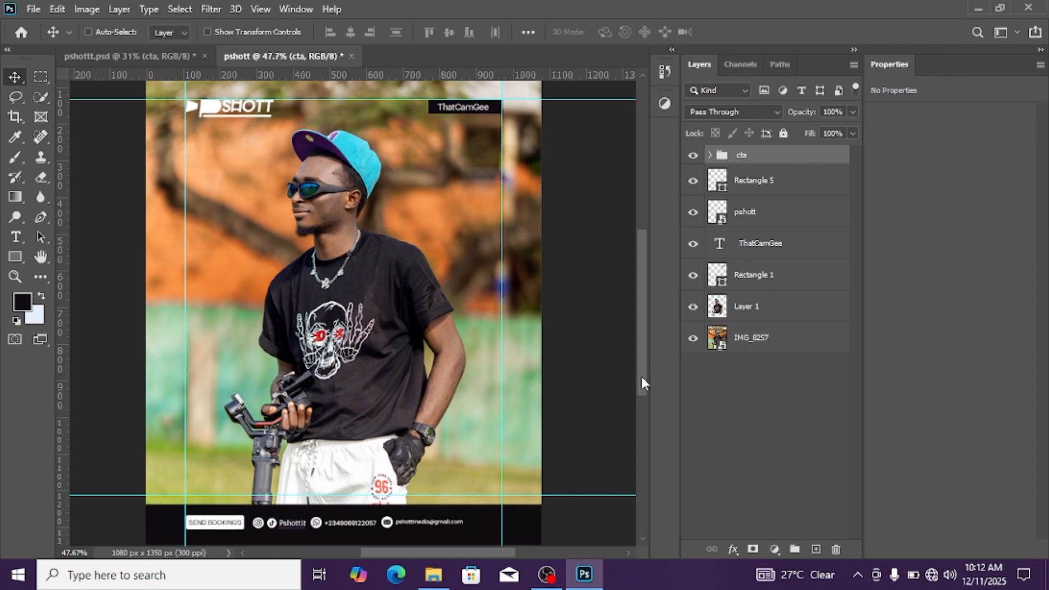
# Centre the cta group horizontally on the whole canvas and clear the selection
pyautogui.moveTo(641, 382); pyautogui.dragTo(652, 423)
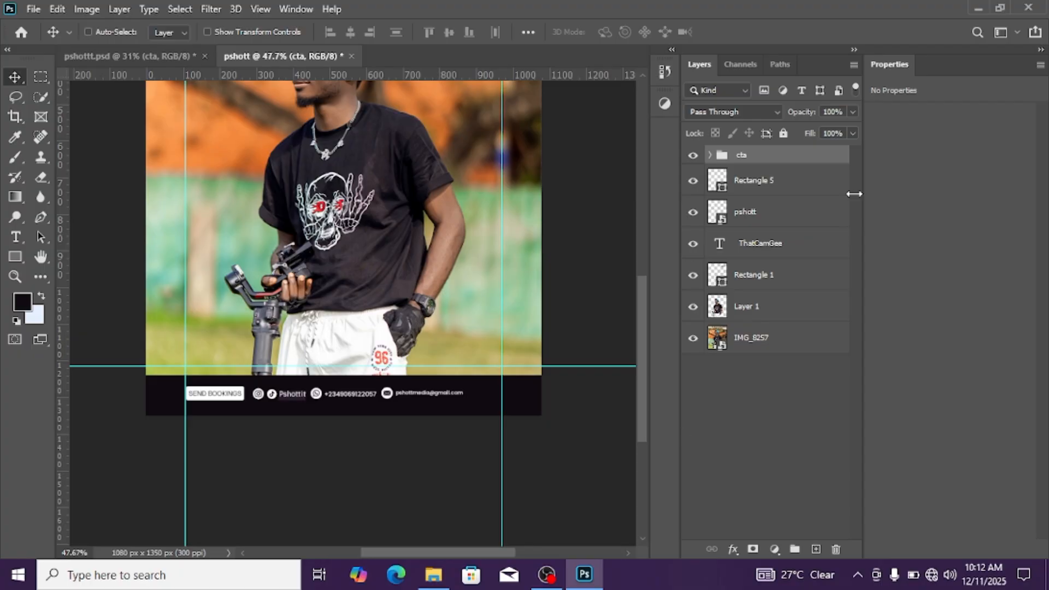
pyautogui.hotkey('ctrl', 'a')
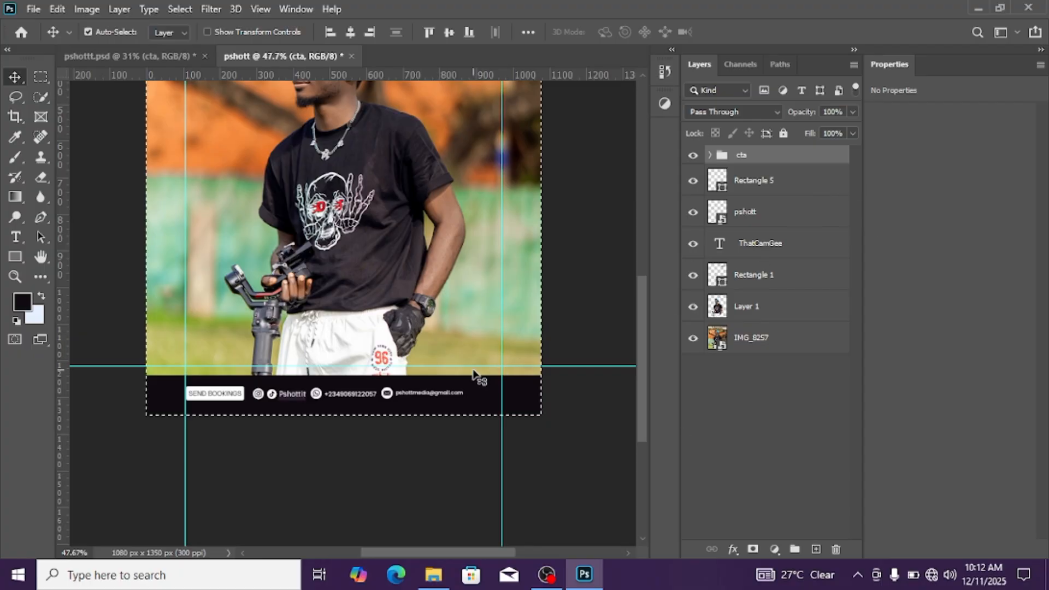
pyautogui.click(351, 34)
pyautogui.hotkey('ctrl', 'd')
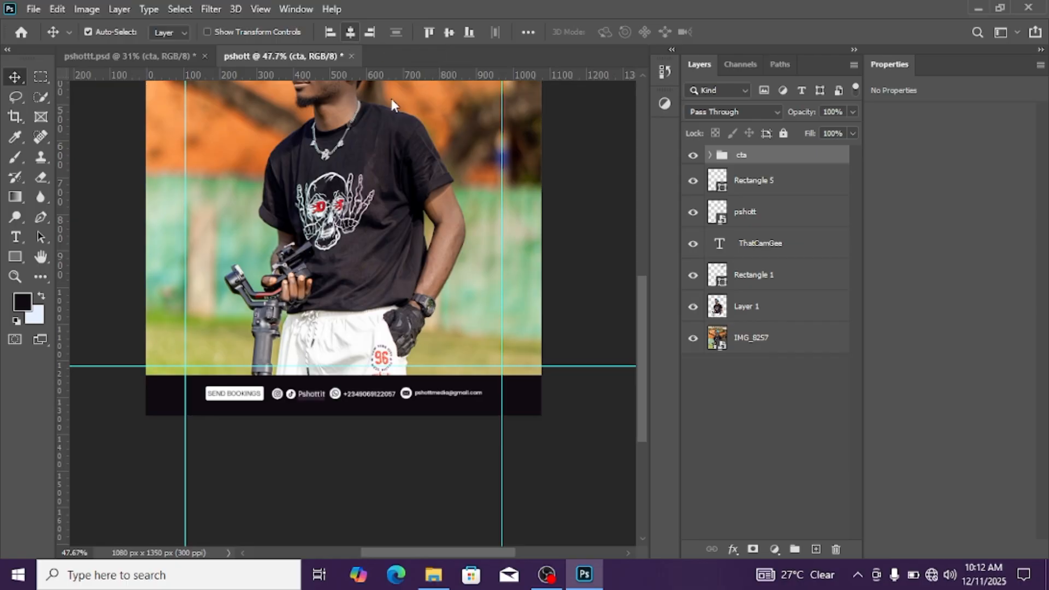
pyautogui.scroll(-3, 481, 328)
pyautogui.scroll(2, 484, 330)
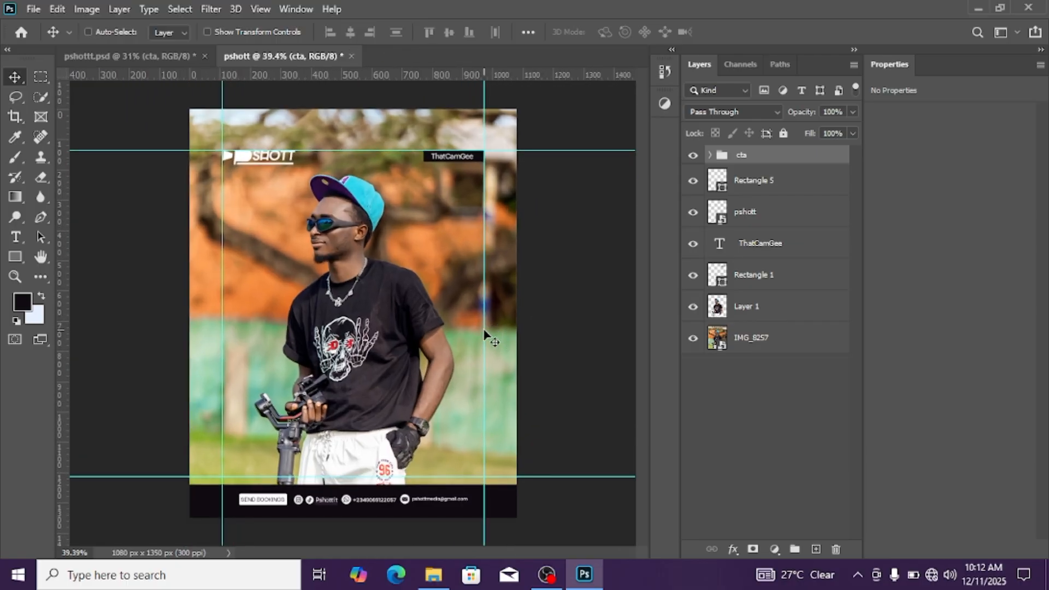
pyautogui.scroll(-1, 449, 319)
pyautogui.scroll(2, 437, 318)
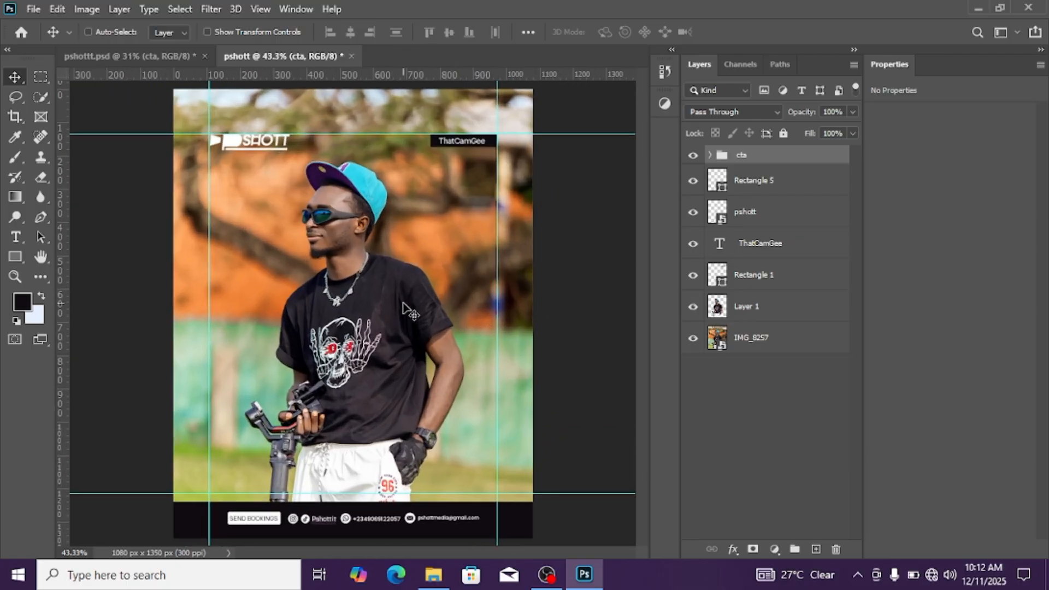
pyautogui.scroll(-2, 333, 298)
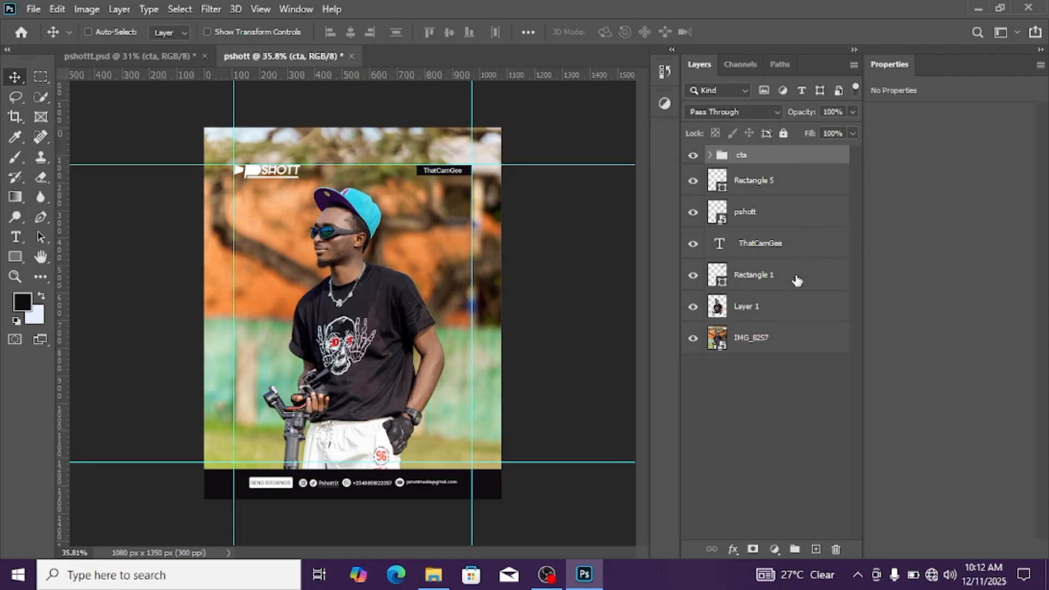
# Add a new layer between IMG_8257 and Layer 1 and write "PSHOTT" in white Nomixa Regular behind the subject
pyautogui.click(788, 310)
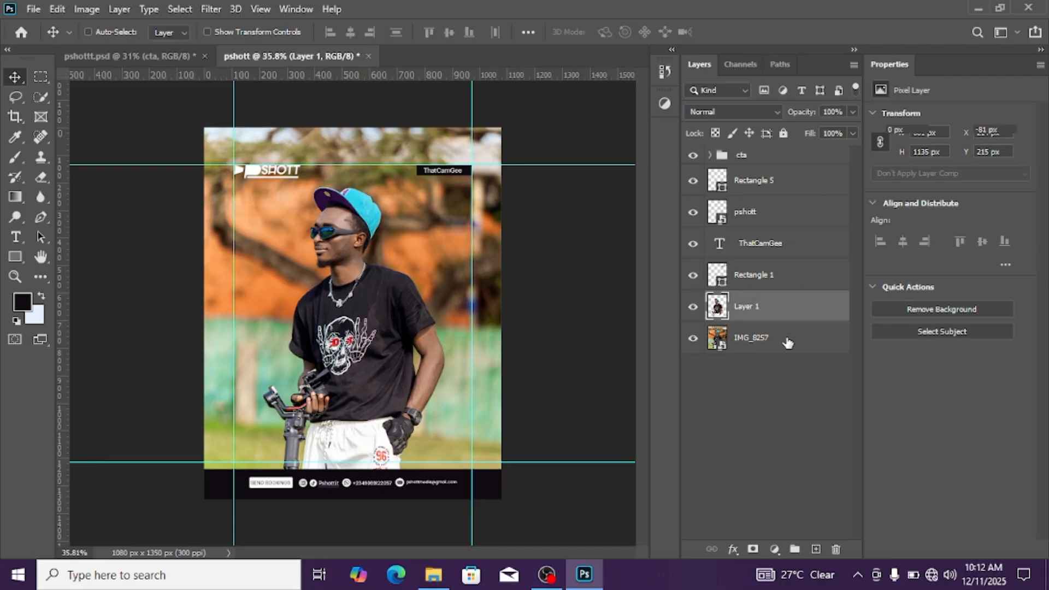
pyautogui.click(787, 339)
pyautogui.click(815, 550)
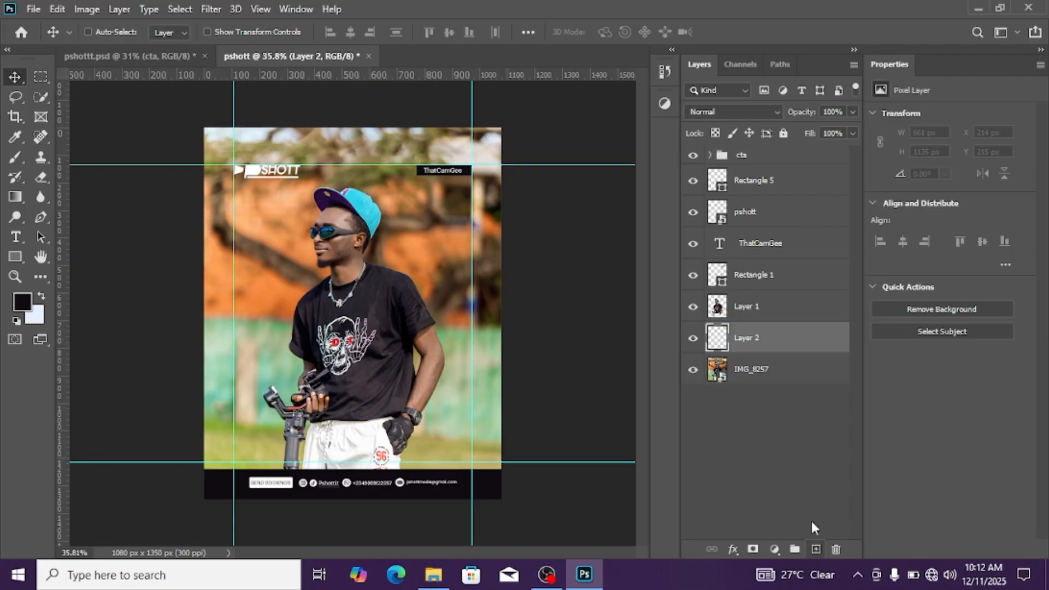
pyautogui.click(16, 237)
pyautogui.click(278, 296)
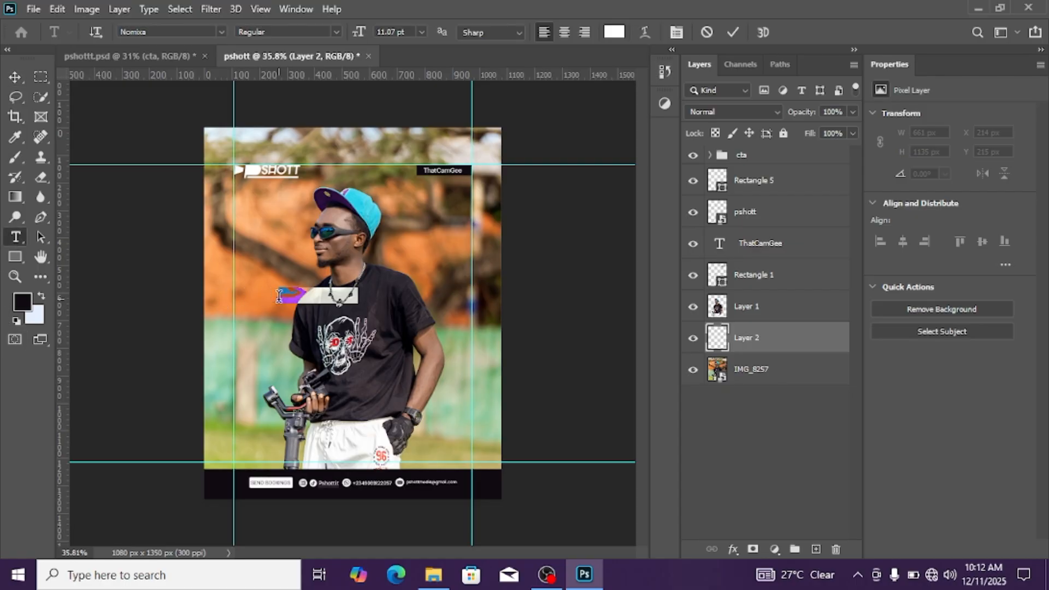
pyautogui.write('p')
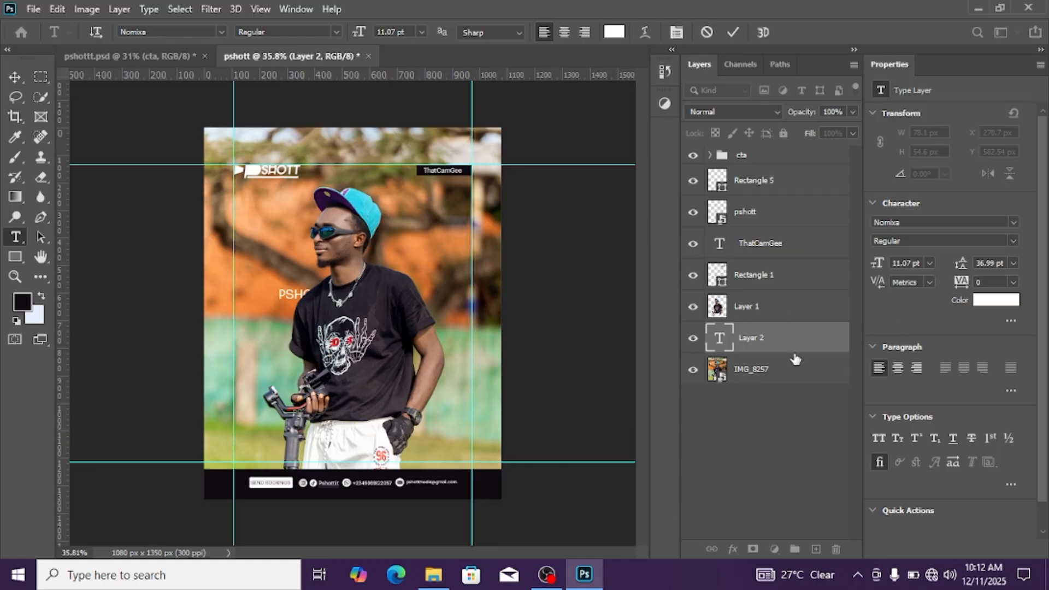
pyautogui.click(15, 237)
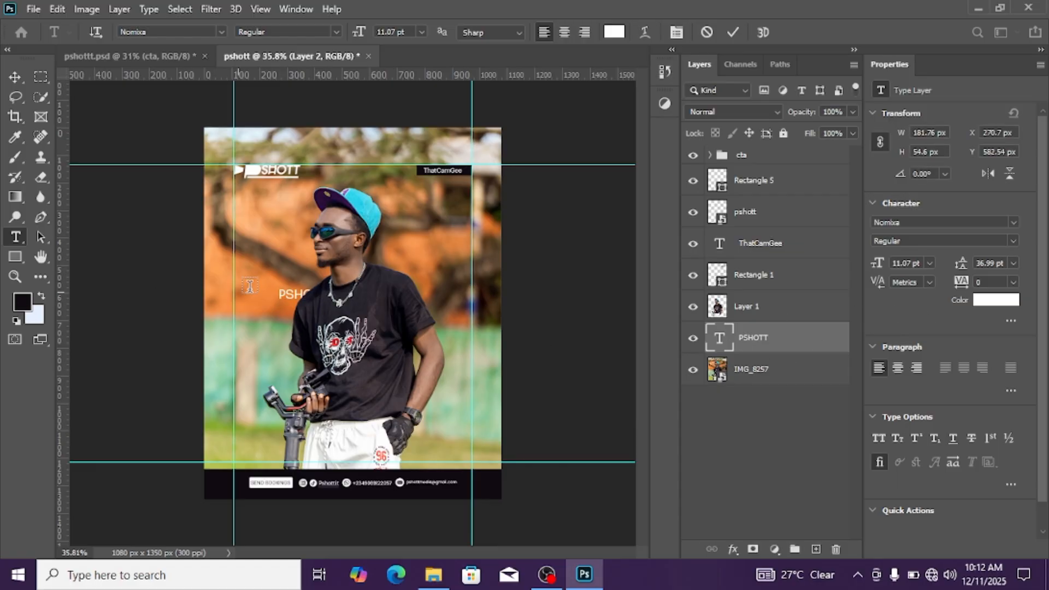
# Scale the PSHOTT text up to about 374% and place it behind the subject's neck and shoulders
pyautogui.click(15, 77)
pyautogui.moveTo(283, 295); pyautogui.dragTo(437, 346)
pyautogui.press('ctrl')
pyautogui.hotkey('ctrl', 't')
pyautogui.hotkey('ctrl', '+')
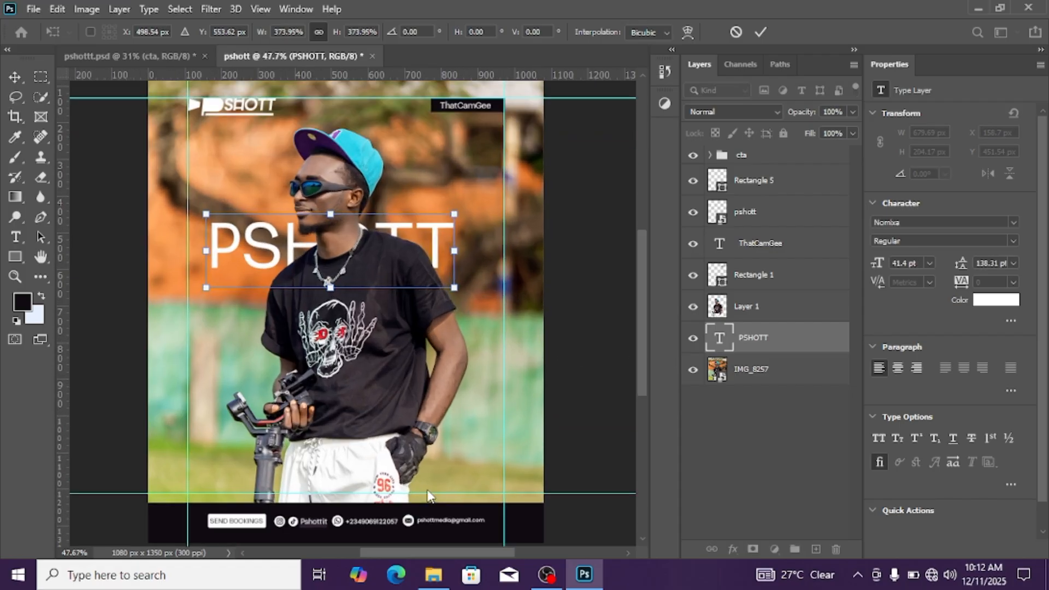
# Enlarge the PSHOTT text to about 439% and centre it at X 540 px, Y 586.6 px
pyautogui.moveTo(640, 384); pyautogui.dragTo(642, 425)
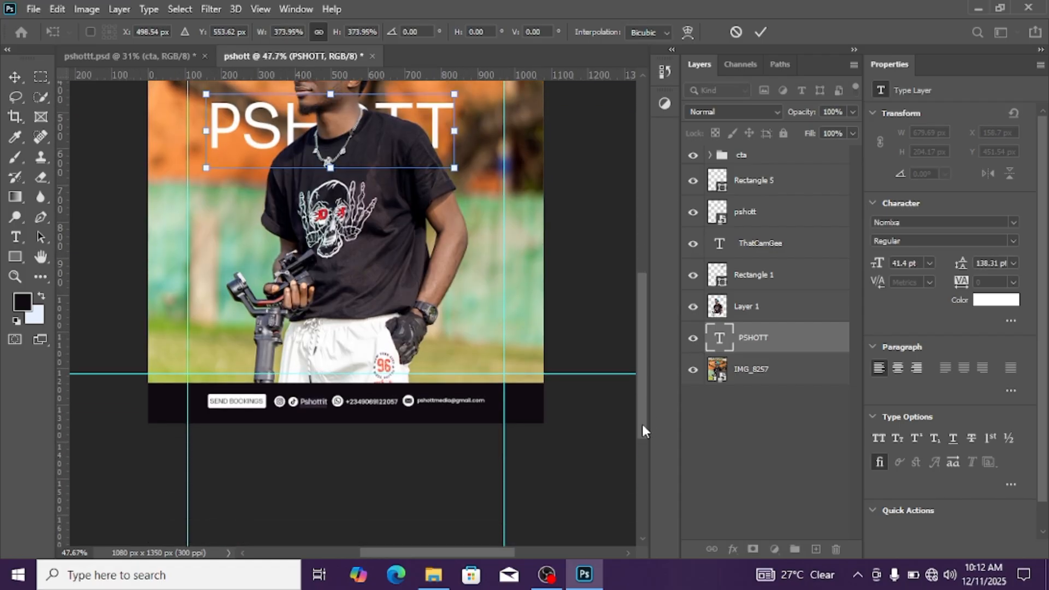
pyautogui.scroll(5, 459, 412)
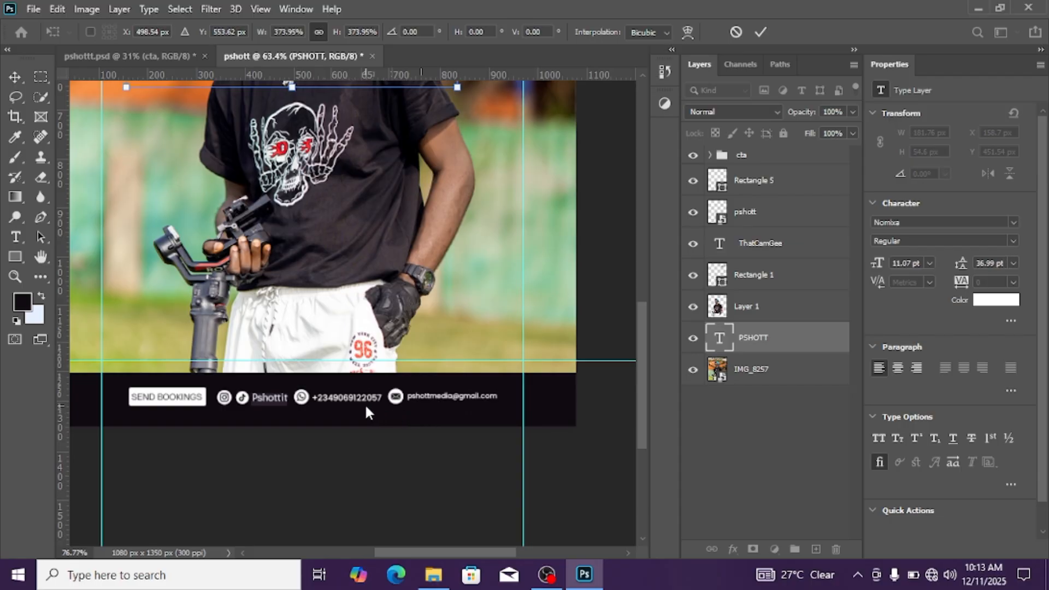
pyautogui.scroll(-5, 349, 396)
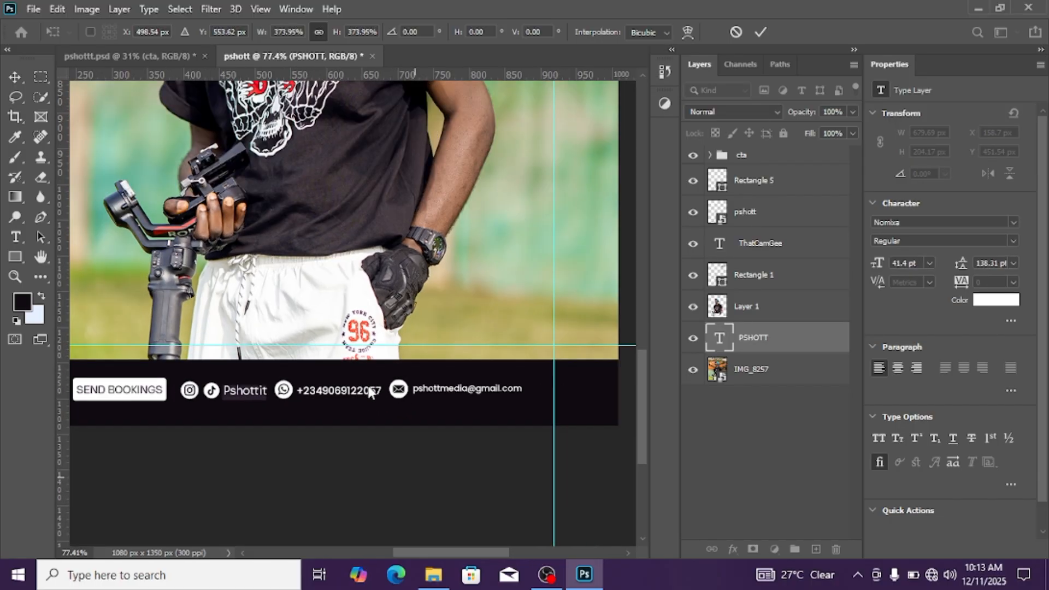
pyautogui.scroll(-2, 366, 389)
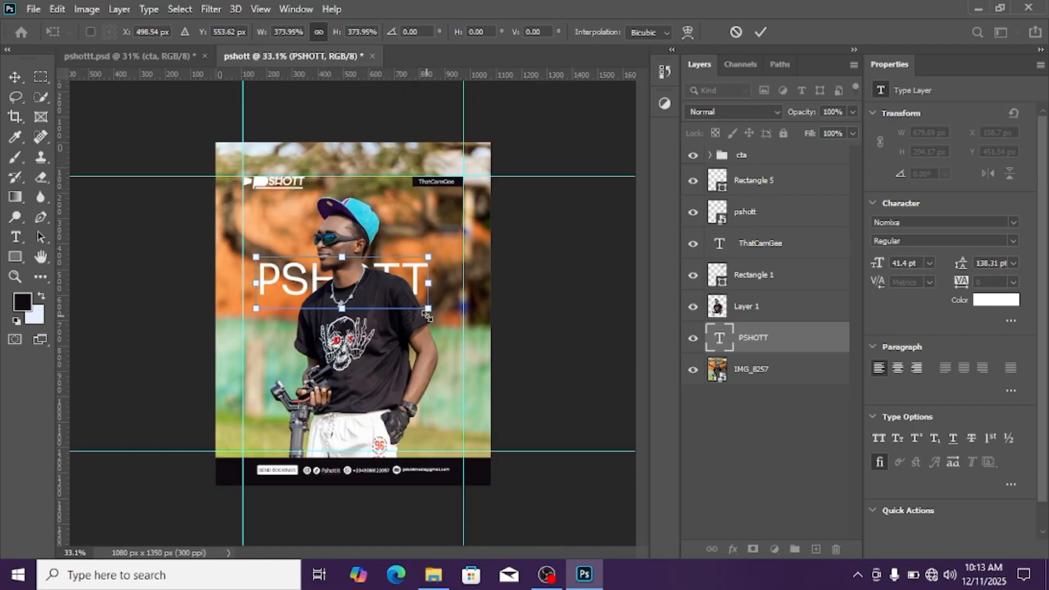
pyautogui.moveTo(432, 310); pyautogui.dragTo(458, 328)
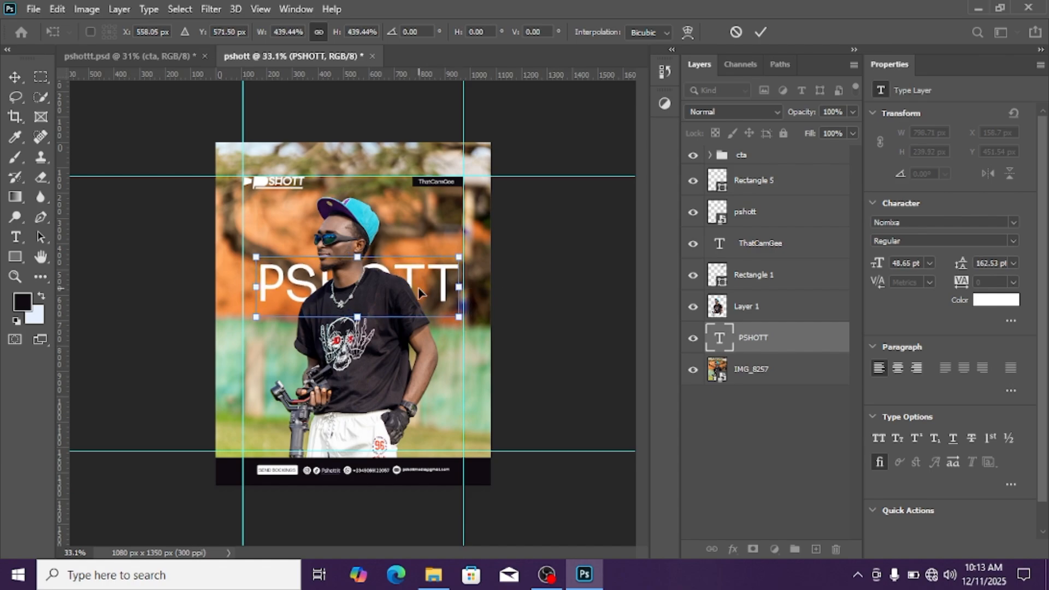
pyautogui.moveTo(419, 293); pyautogui.dragTo(415, 297)
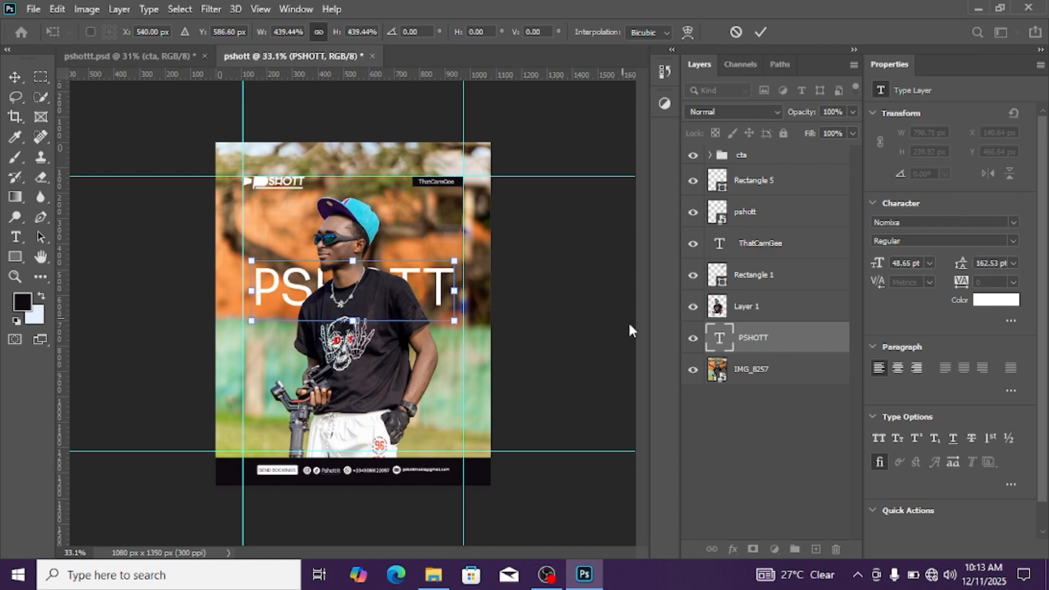
pyautogui.press('Return')
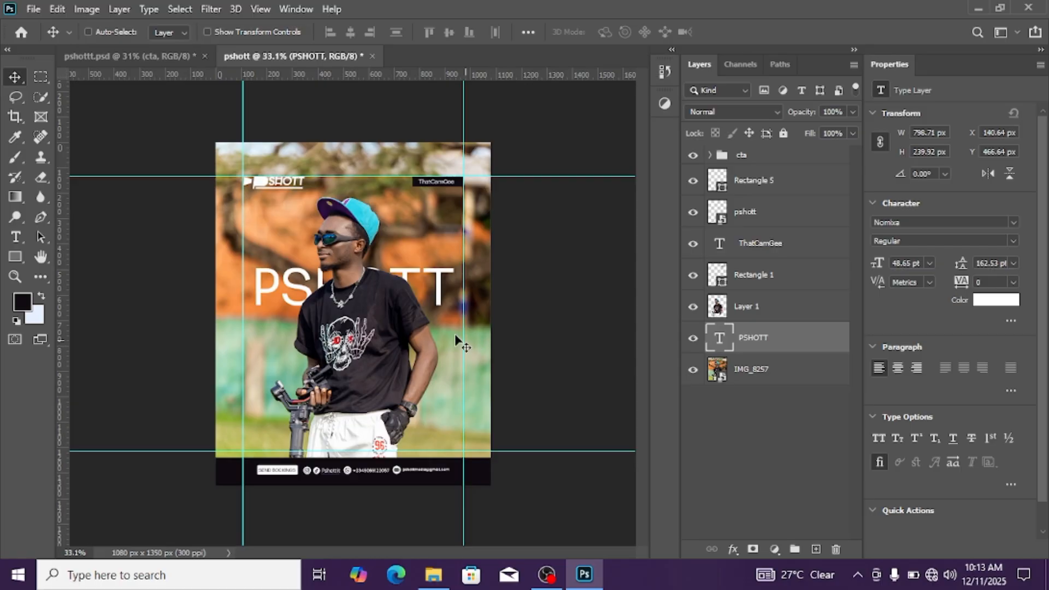
# Enlarge the PSHOTT text to about 873 px wide and centre it horizontally on the canvas
pyautogui.hotkey('ctrl', 'a')
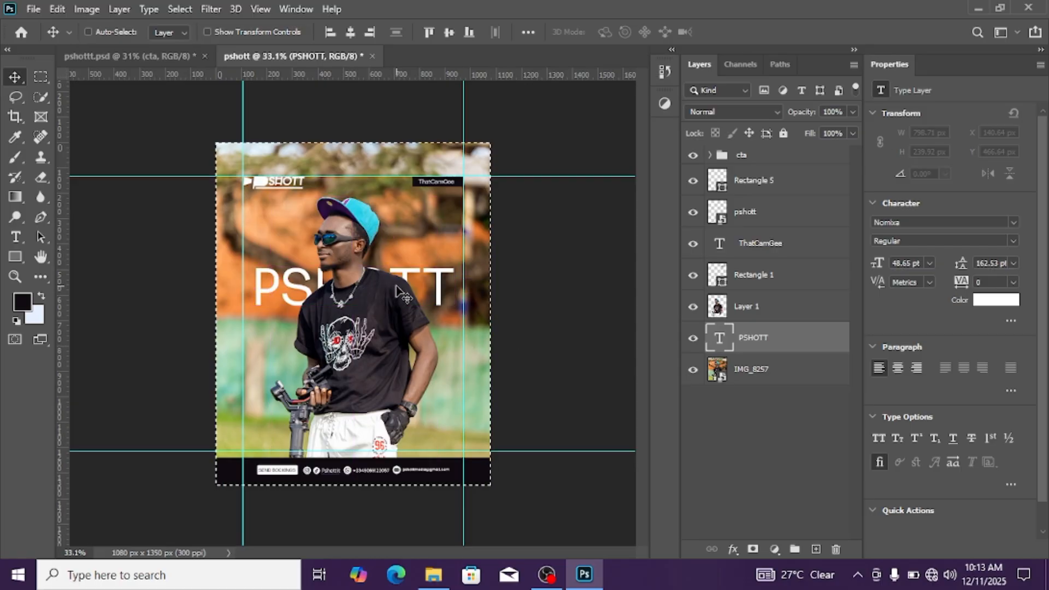
pyautogui.hotkey('ctrl', 'd')
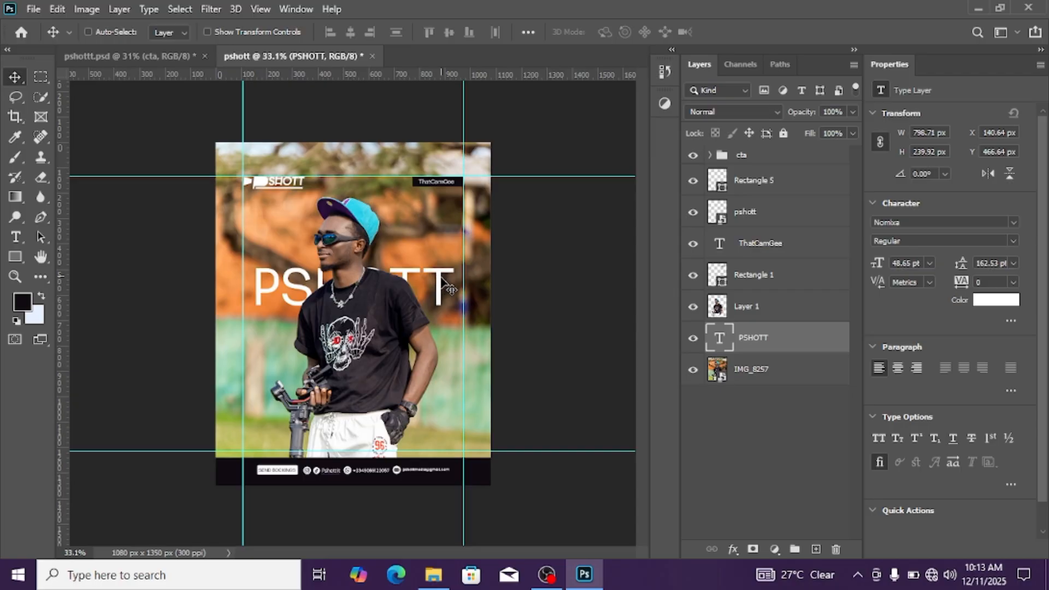
pyautogui.moveTo(429, 281); pyautogui.dragTo(424, 282)
pyautogui.hotkey('ctrl', 't')
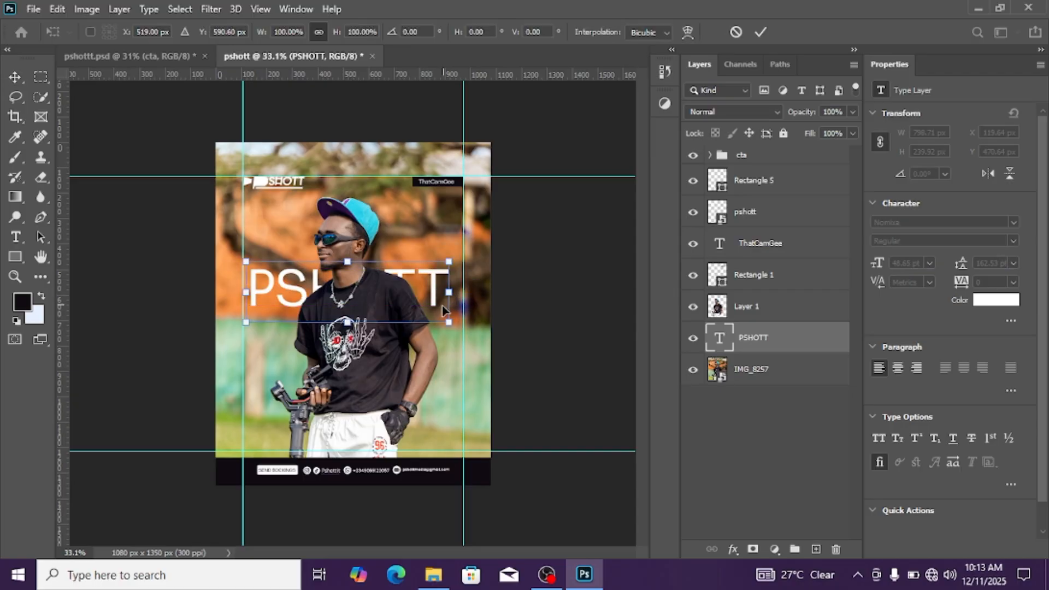
pyautogui.moveTo(448, 323); pyautogui.dragTo(470, 339)
pyautogui.press('Return')
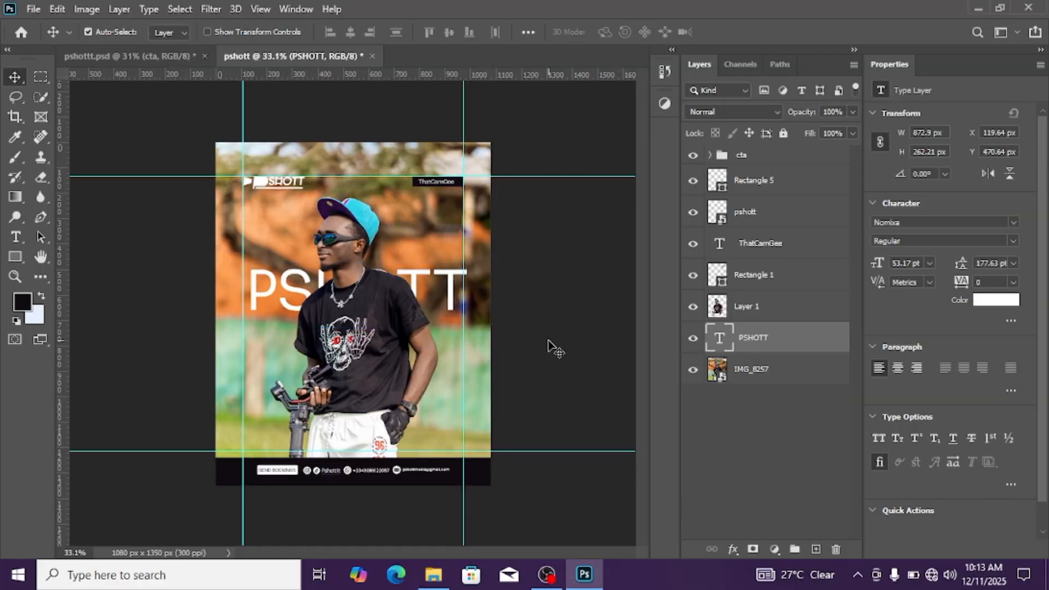
pyautogui.hotkey('ctrl', 'a')
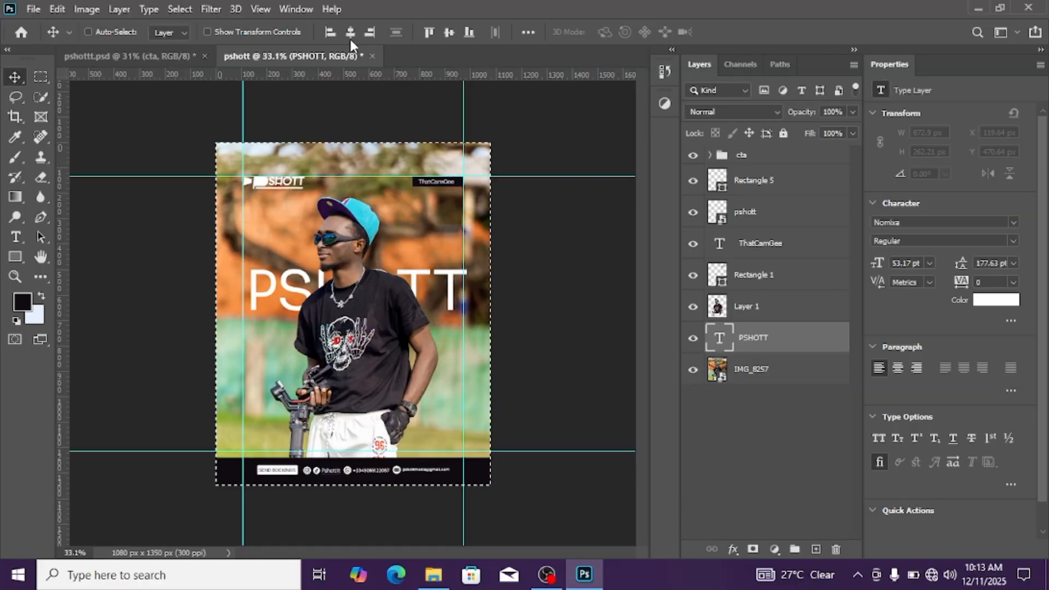
pyautogui.click(351, 32)
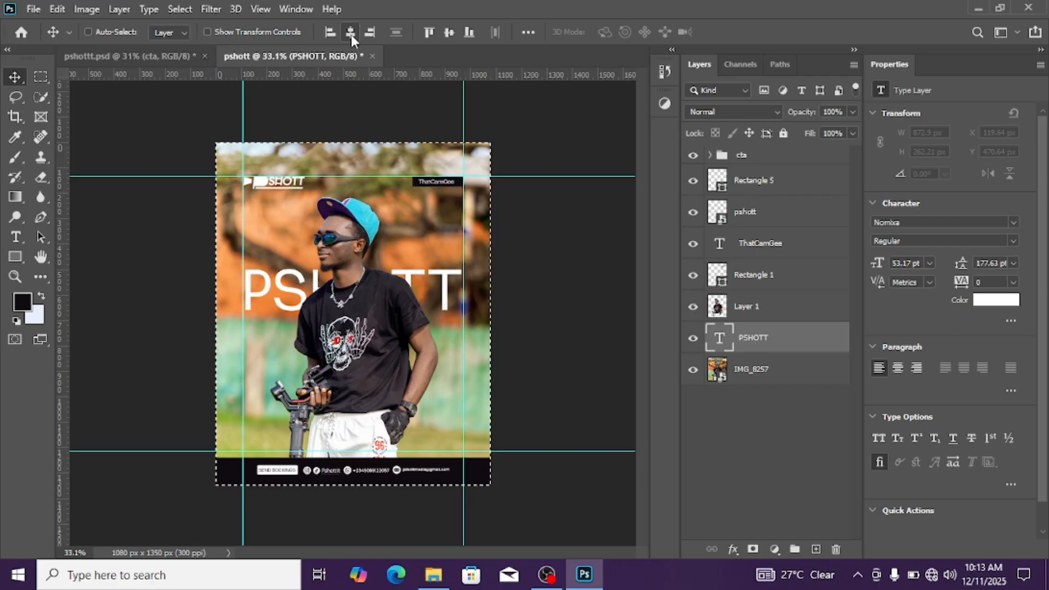
pyautogui.hotkey('ctrl', 'd')
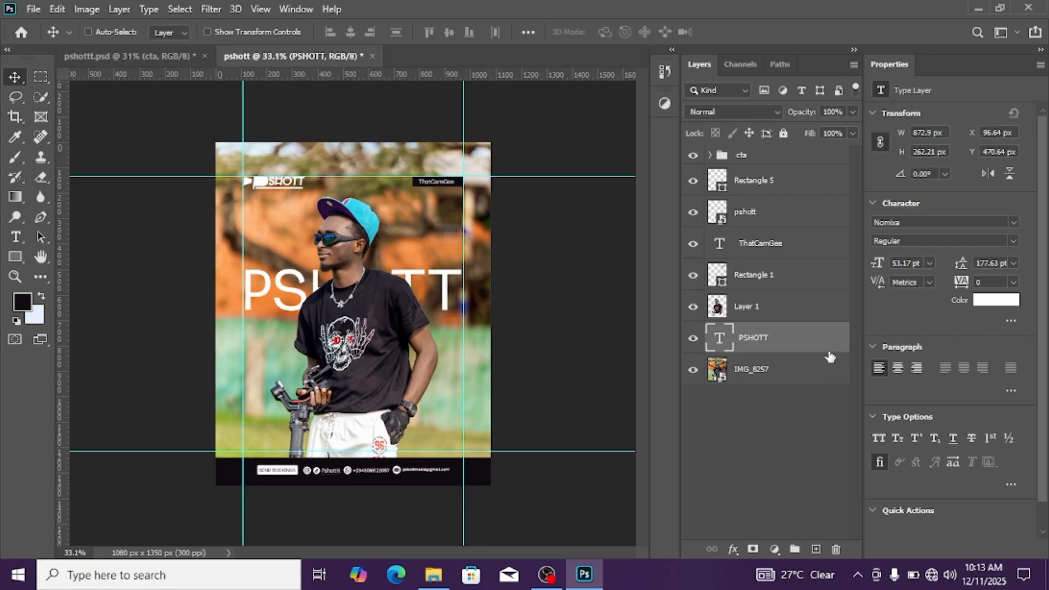
# Move the PSHOTT text straight down to Y 536.64 px behind the subject's shoulders
pyautogui.scroll(5, 428, 324)
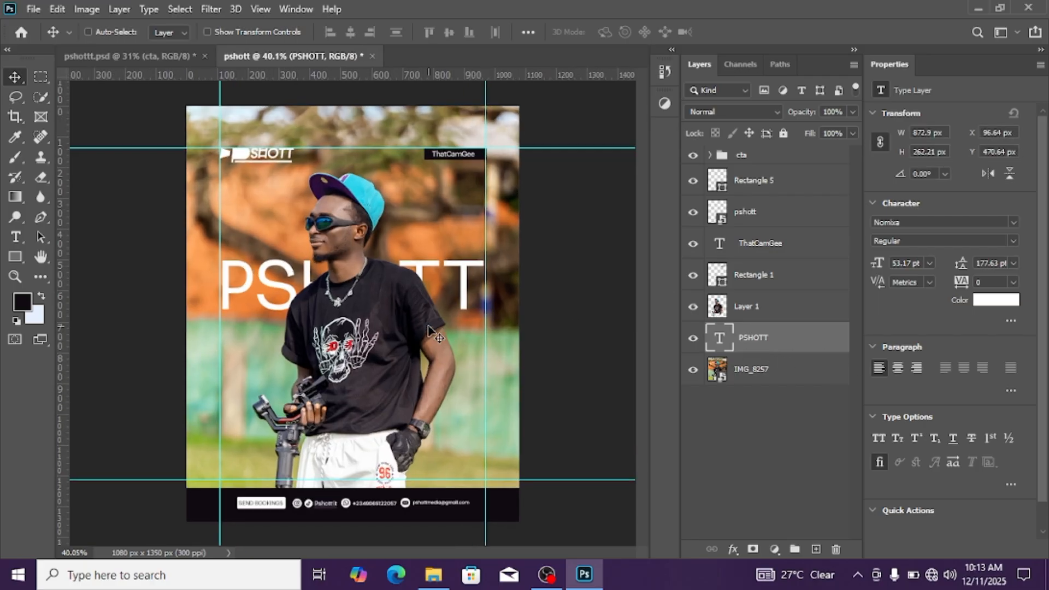
pyautogui.scroll(-4, 426, 317)
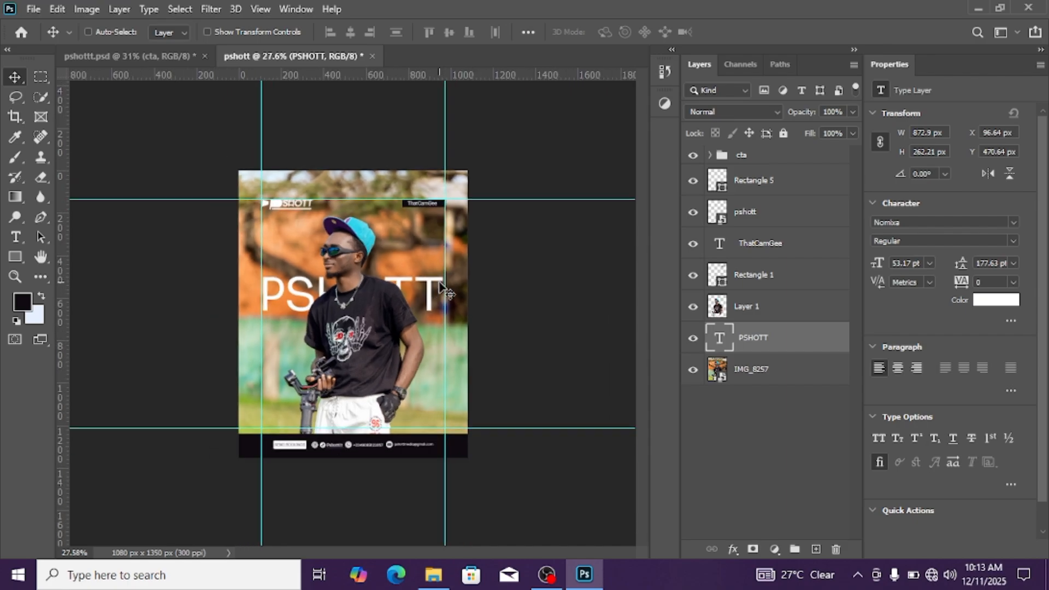
pyautogui.press('Down')
pyautogui.press('Down')
pyautogui.press('Down')
pyautogui.press('Down')
pyautogui.press('Down')
pyautogui.press('Down')
pyautogui.press('Down')
pyautogui.press('Down')
pyautogui.press('Down')
pyautogui.press('Down')
pyautogui.press('Down')
pyautogui.press('Down')
pyautogui.press('Down')
pyautogui.press('Down')
pyautogui.press('Down')
pyautogui.press('Down')
pyautogui.press('Down')
pyautogui.press('Down')
pyautogui.press('Down')
pyautogui.press('Down')
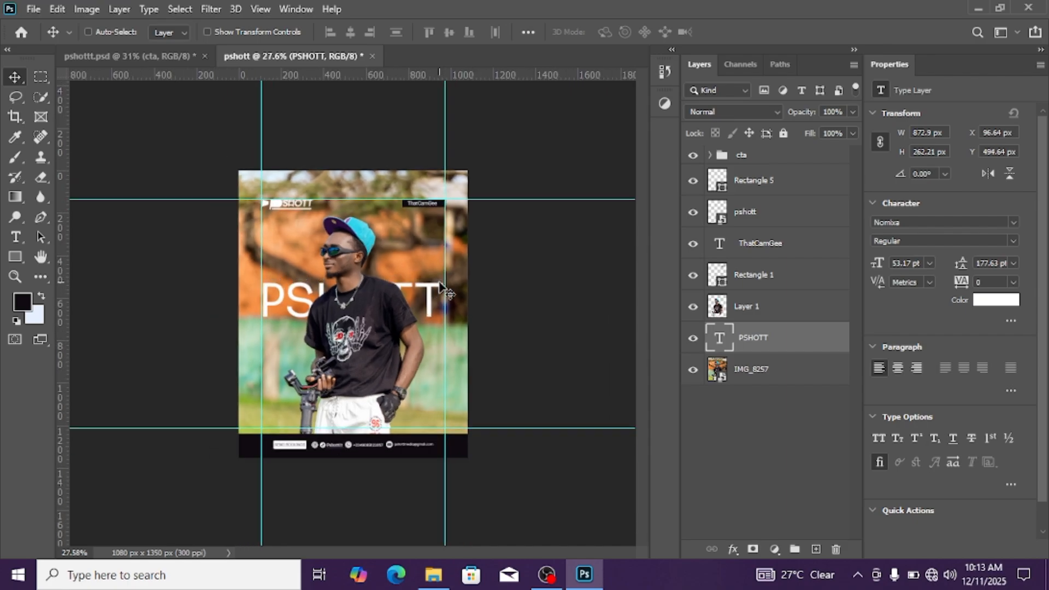
pyautogui.press('Down')
pyautogui.press('Down')
pyautogui.press('Down')
pyautogui.press('Down')
pyautogui.press('Down')
pyautogui.press('Down')
pyautogui.press('Down')
pyautogui.press('Down')
pyautogui.press('Down')
pyautogui.press('Down')
pyautogui.press('Down')
pyautogui.press('Down')
pyautogui.press('Down')
pyautogui.press('Down')
pyautogui.press('Down')
pyautogui.press('Down')
pyautogui.press('Down')
pyautogui.press('Down')
pyautogui.press('Down')
pyautogui.press('Down')
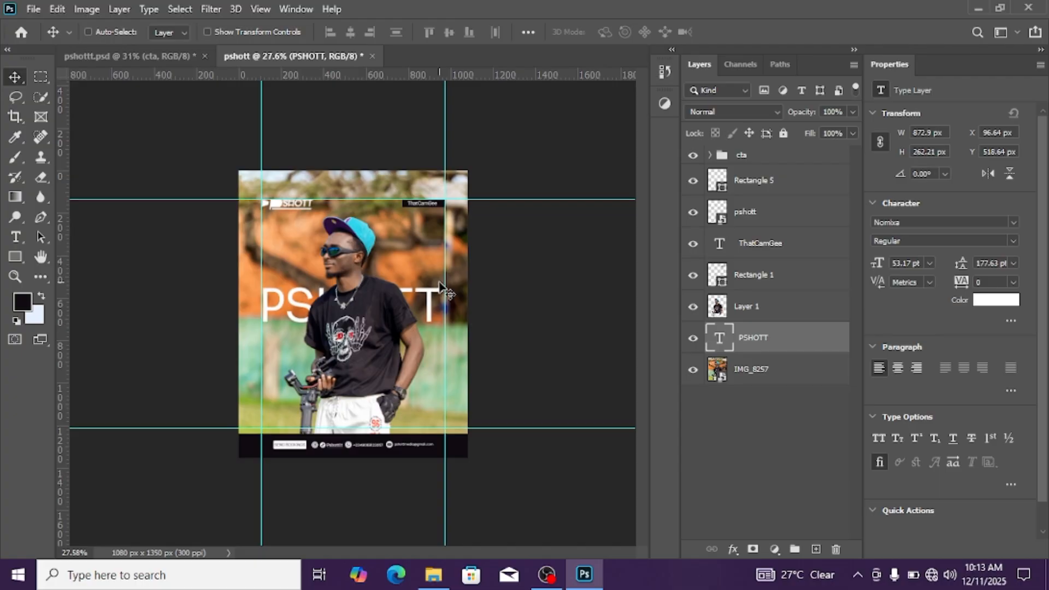
pyautogui.press('Down')
pyautogui.press('Down')
pyautogui.press('Down')
pyautogui.press('Down')
pyautogui.press('Down')
pyautogui.press('Down')
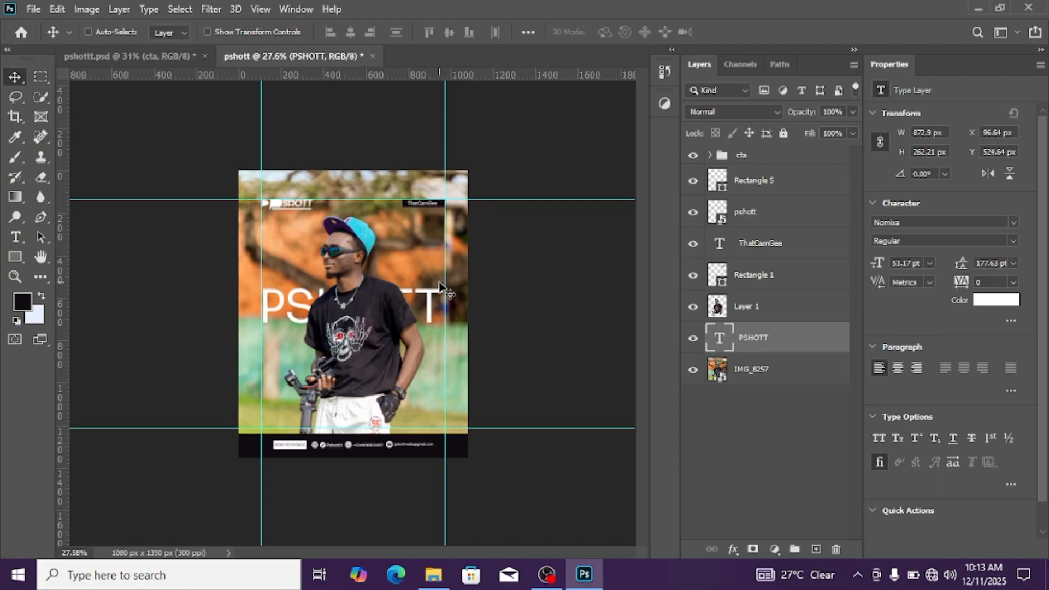
pyautogui.press('Down')
pyautogui.press('Down')
pyautogui.press('Down')
pyautogui.press('Down')
pyautogui.press('Down')
pyautogui.press('Down')
pyautogui.press('Down')
pyautogui.press('Down')
pyautogui.press('Down')
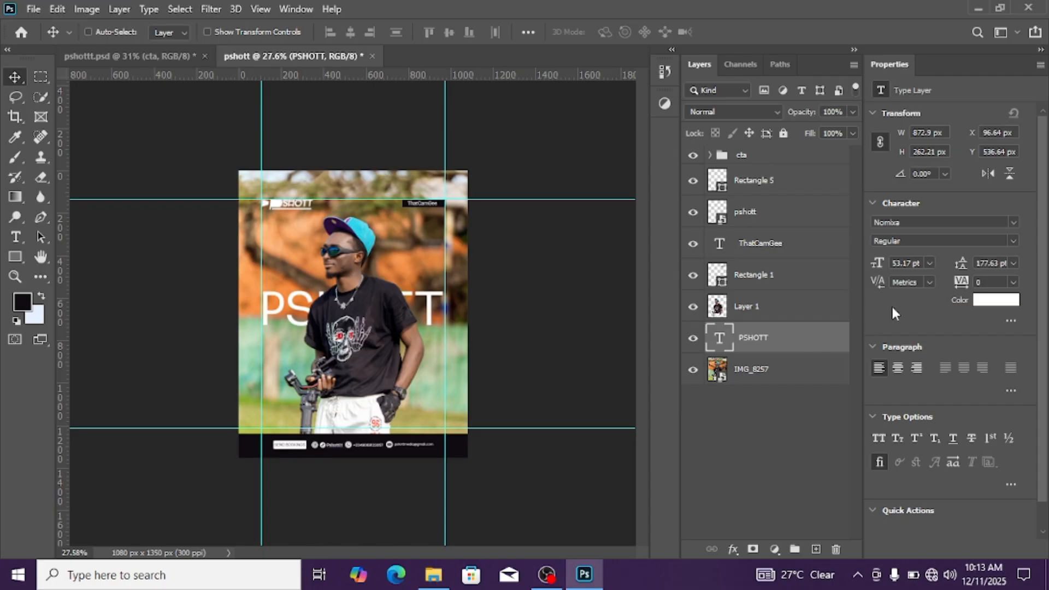
# Try the Bold and Semi Bold weights of Nomixa on the large PSHOTT text
pyautogui.click(1016, 239)
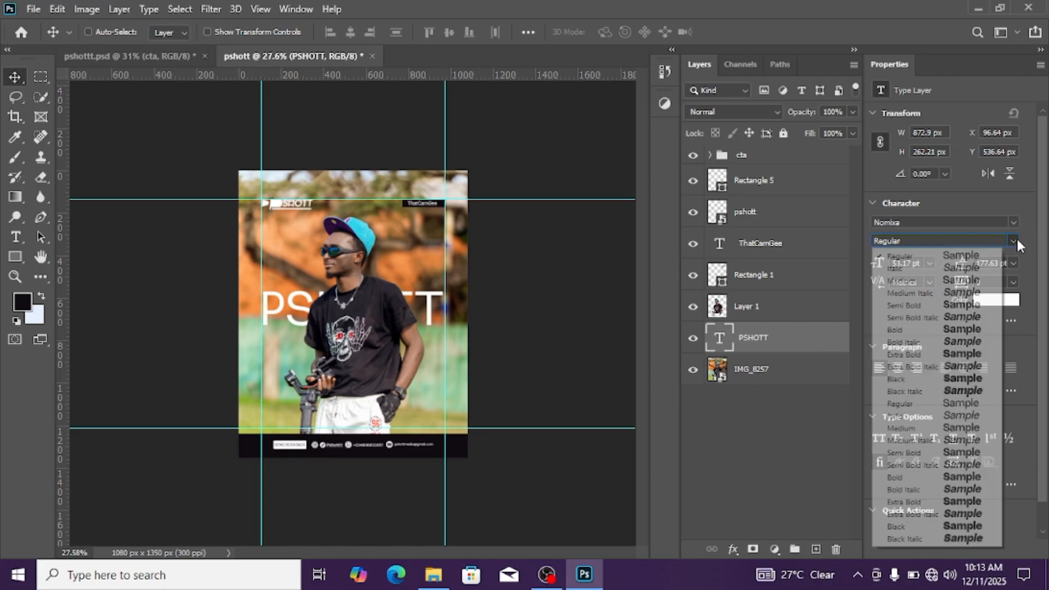
pyautogui.click(900, 330)
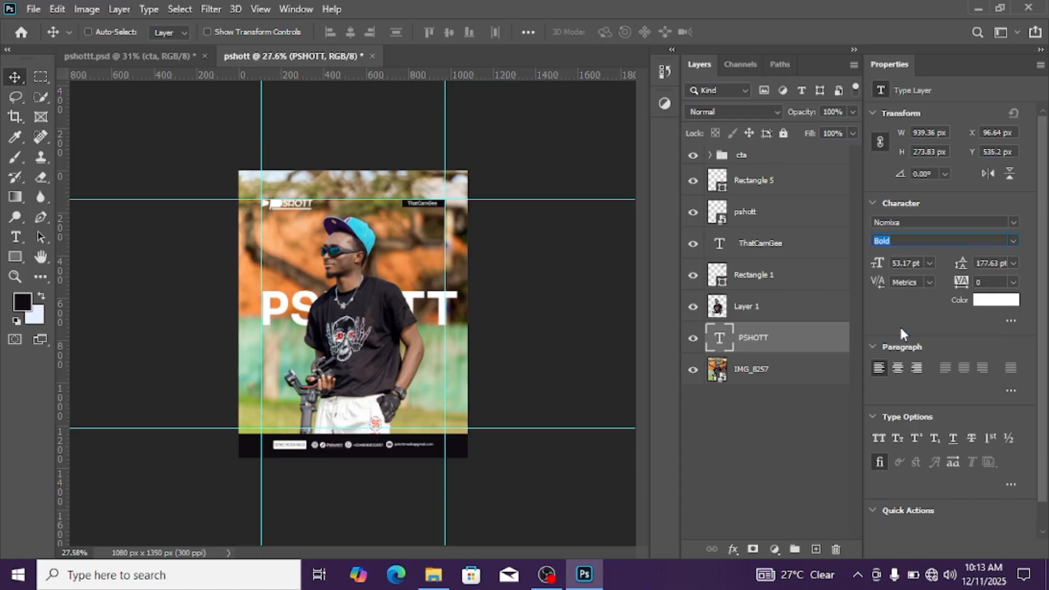
pyautogui.click(1012, 241)
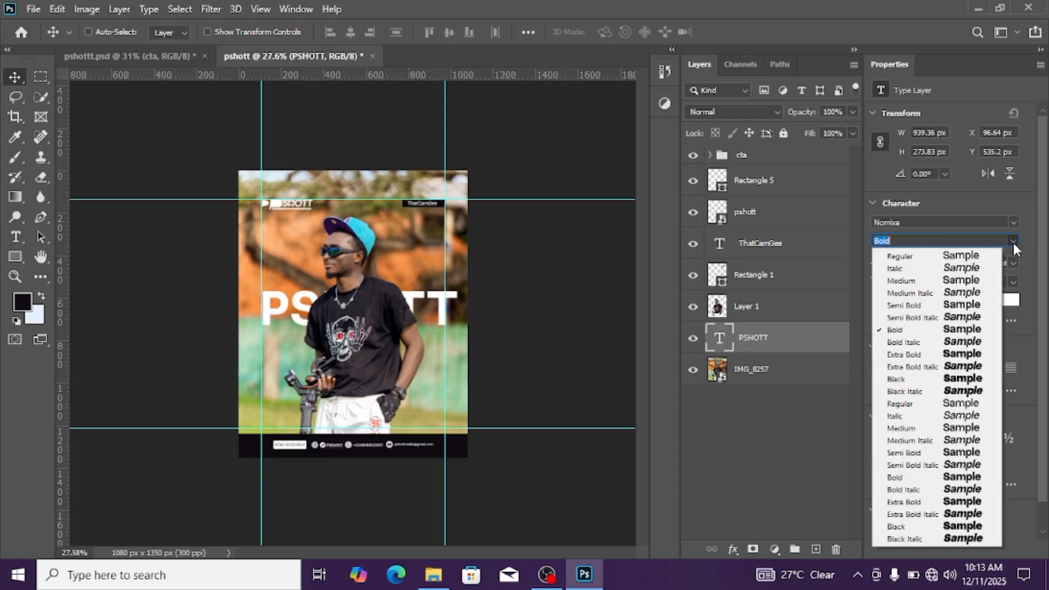
pyautogui.click(938, 306)
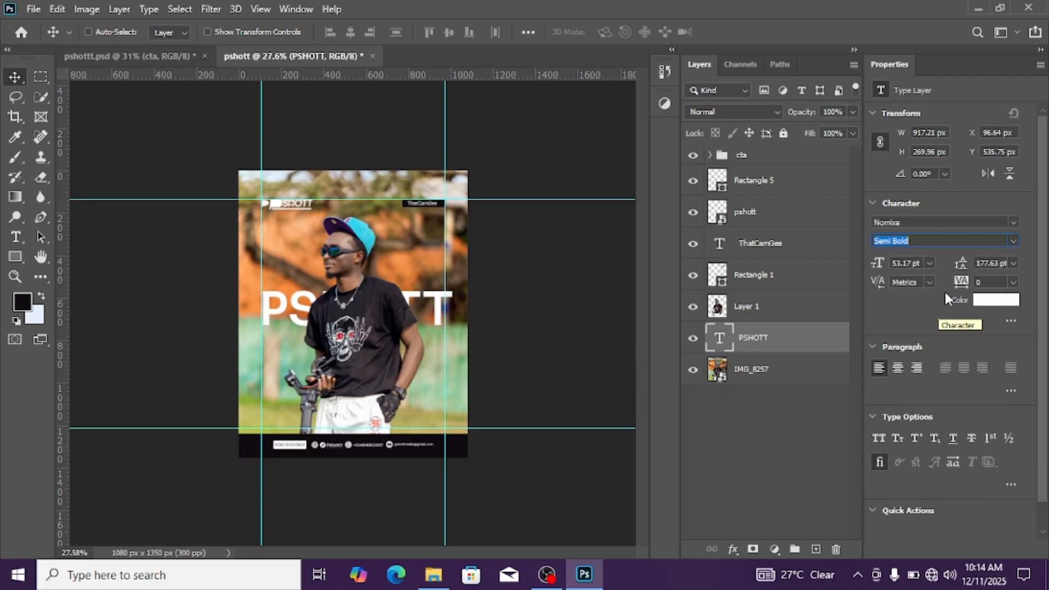
# Set the PSHOTT text to Nomixa Medium and centre it horizontally on the canvas again
pyautogui.click(1014, 240)
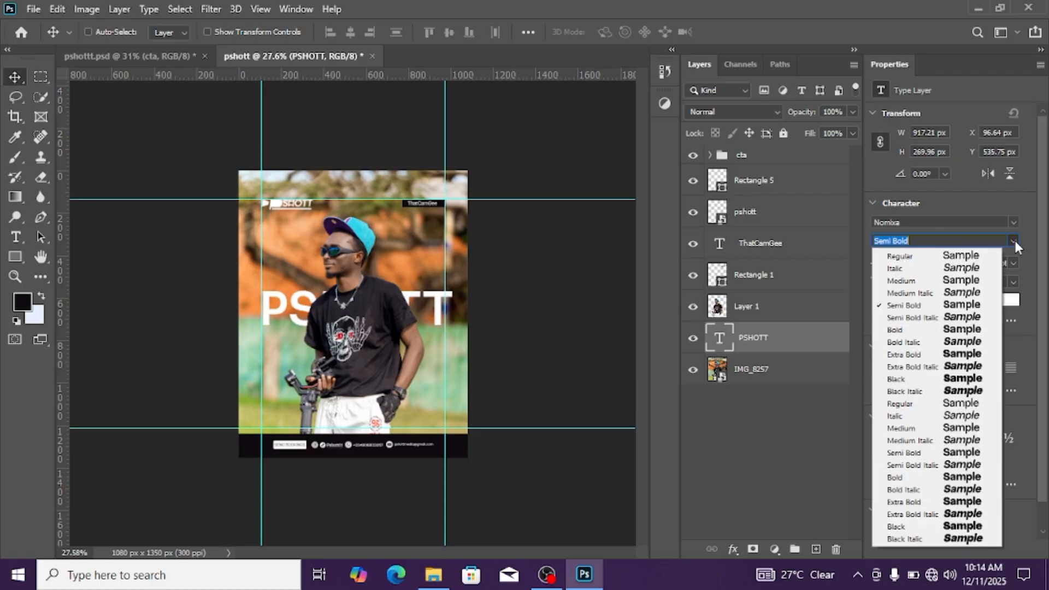
pyautogui.click(936, 283)
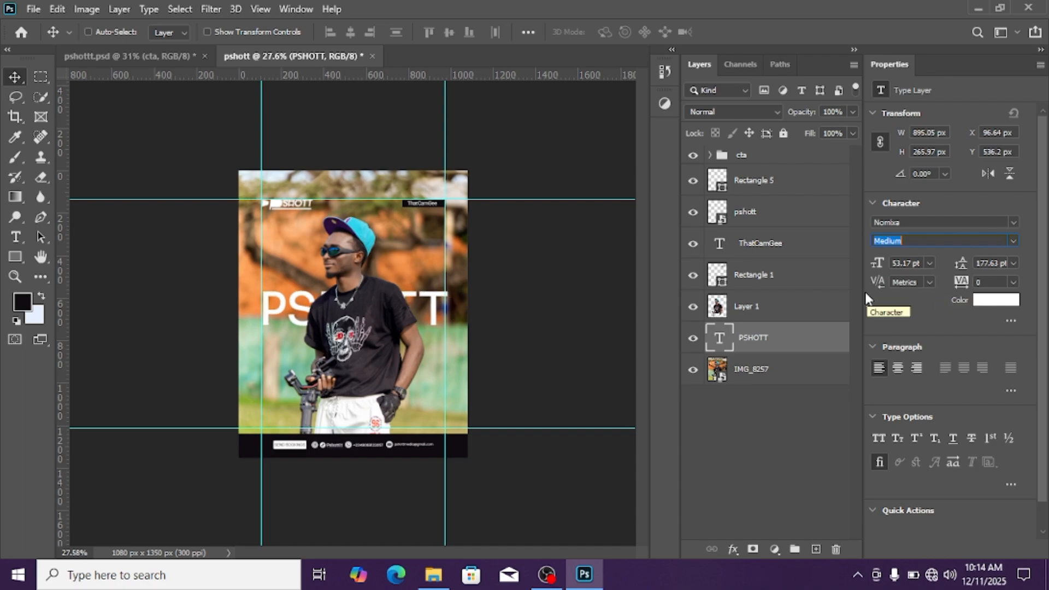
pyautogui.click(803, 376)
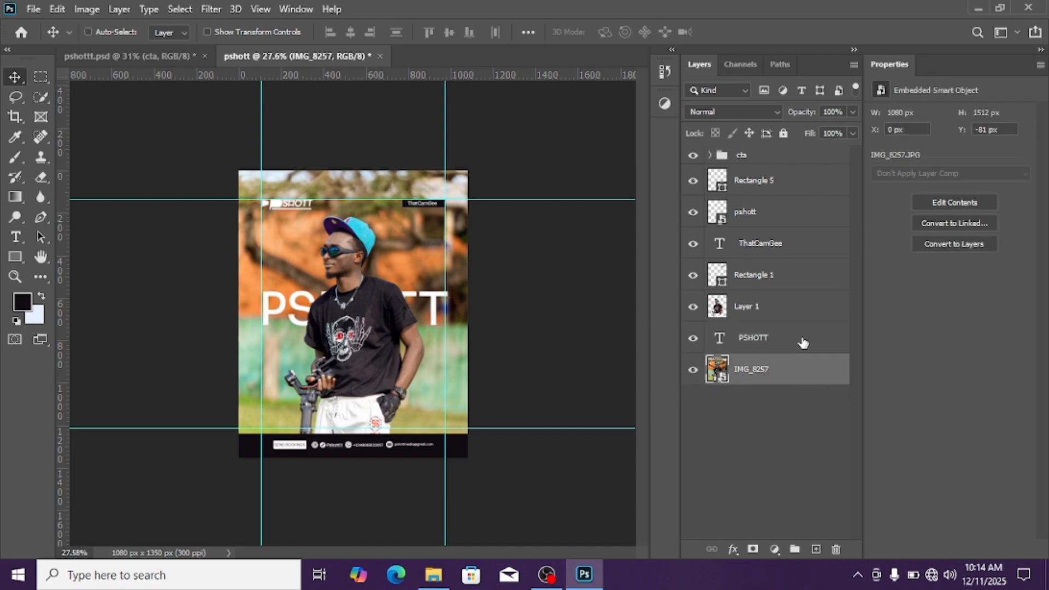
pyautogui.click(771, 341)
pyautogui.hotkey('ctrl', 'a')
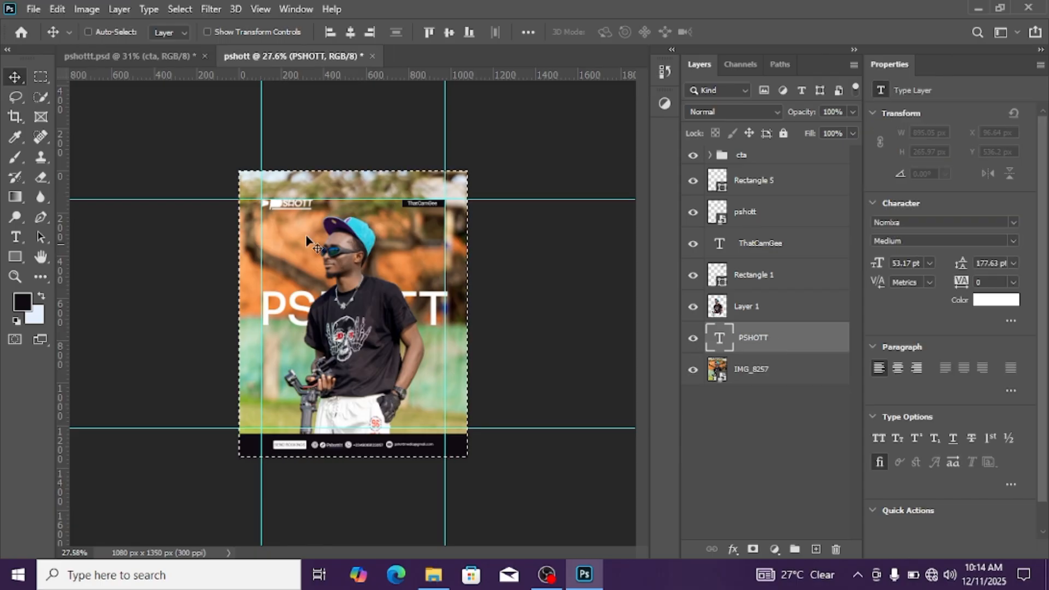
pyautogui.click(348, 34)
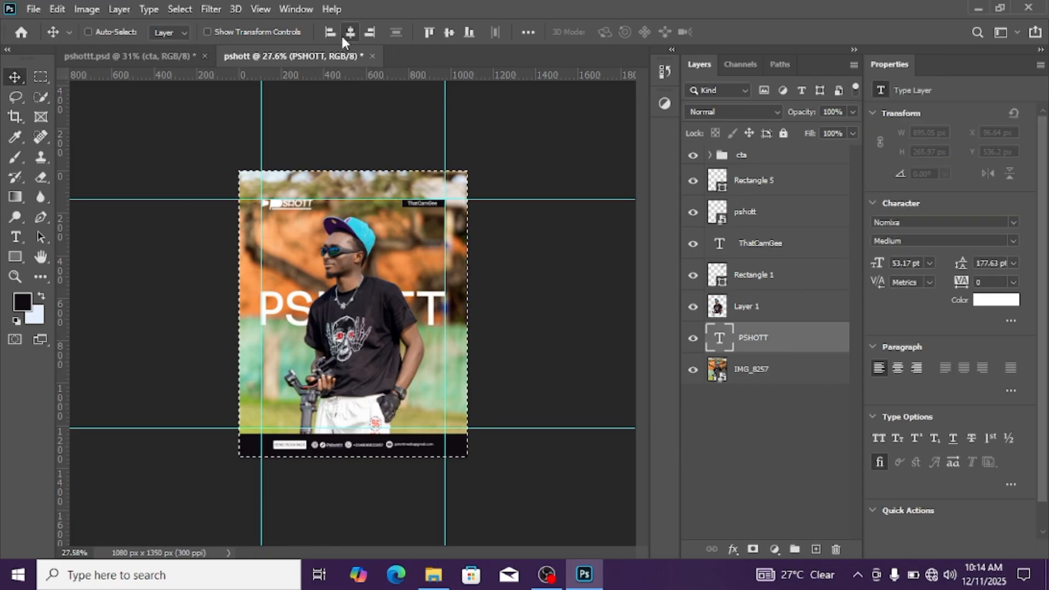
pyautogui.hotkey('ctrl', 'd')
pyautogui.scroll(3, 376, 236)
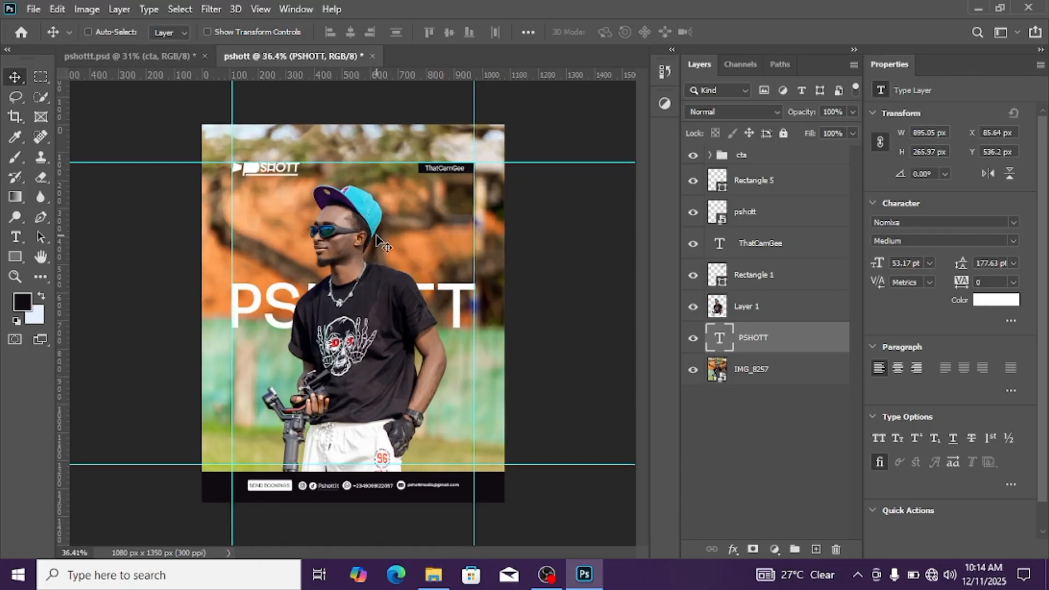
pyautogui.scroll(-3, 377, 236)
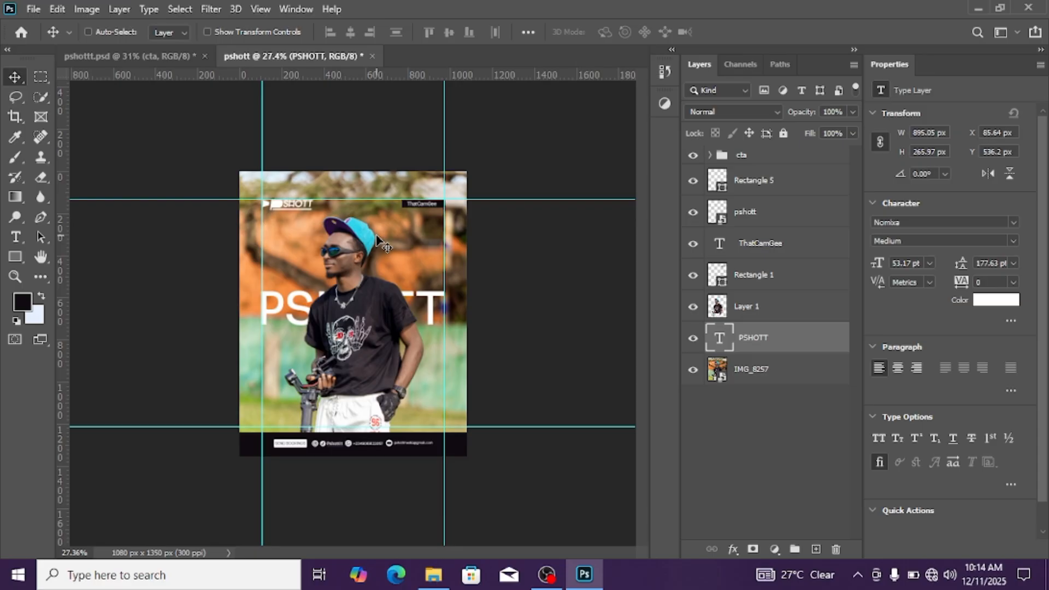
# Duplicate the large PSHOTT text layer and convert the copy to a smart object
pyautogui.press('ctrl')
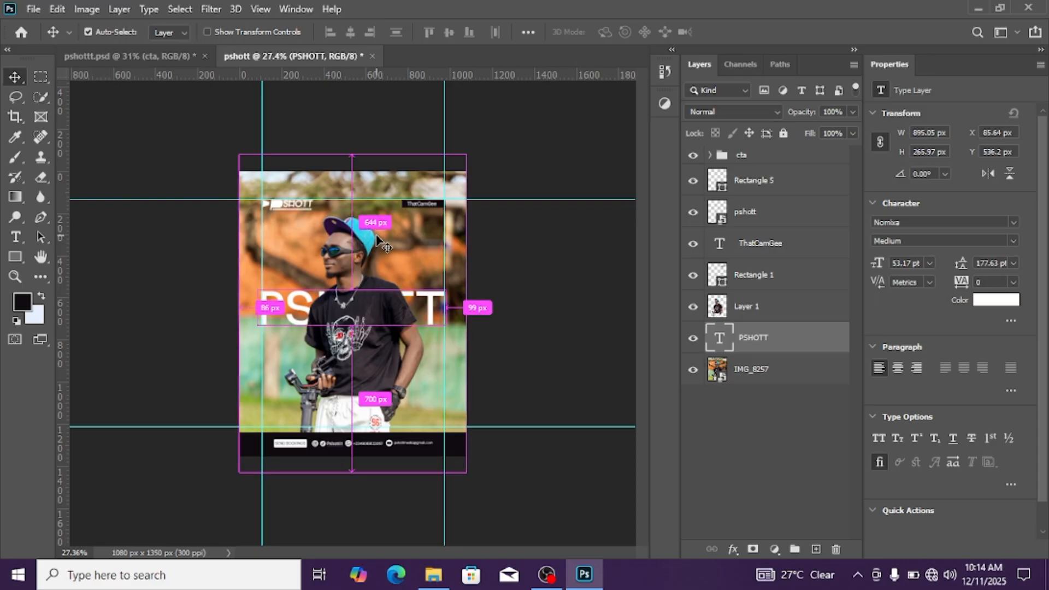
pyautogui.hotkey('ctrl', 'j')
pyautogui.rightClick(835, 338)
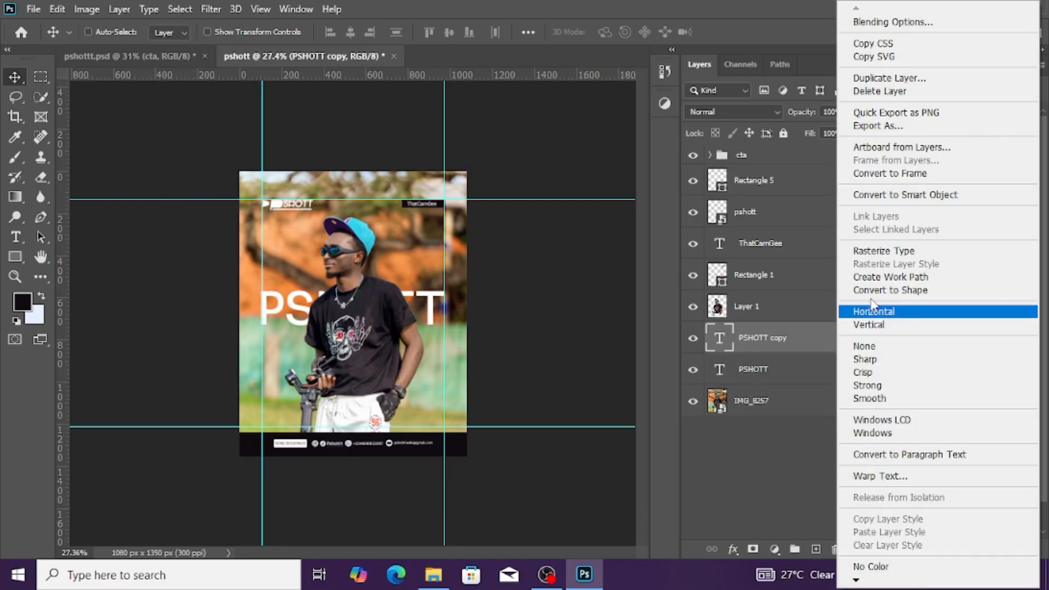
pyautogui.click(876, 195)
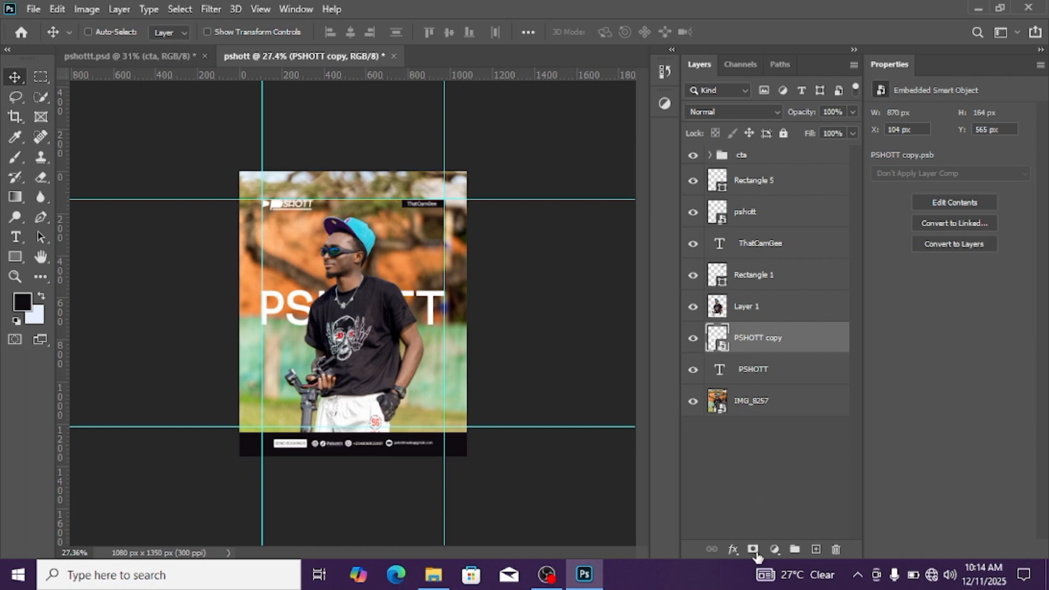
# Add a white Outer Glow in Screen mode with 56% opacity and 29 px size to PSHOTT copy, and collapse its effects list
pyautogui.click(732, 548)
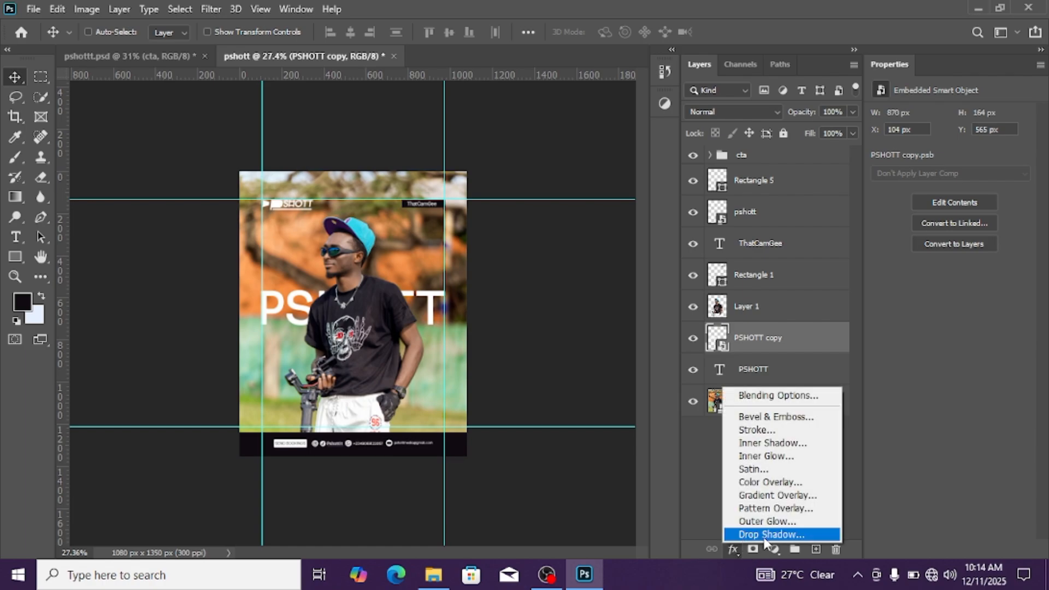
pyautogui.click(773, 522)
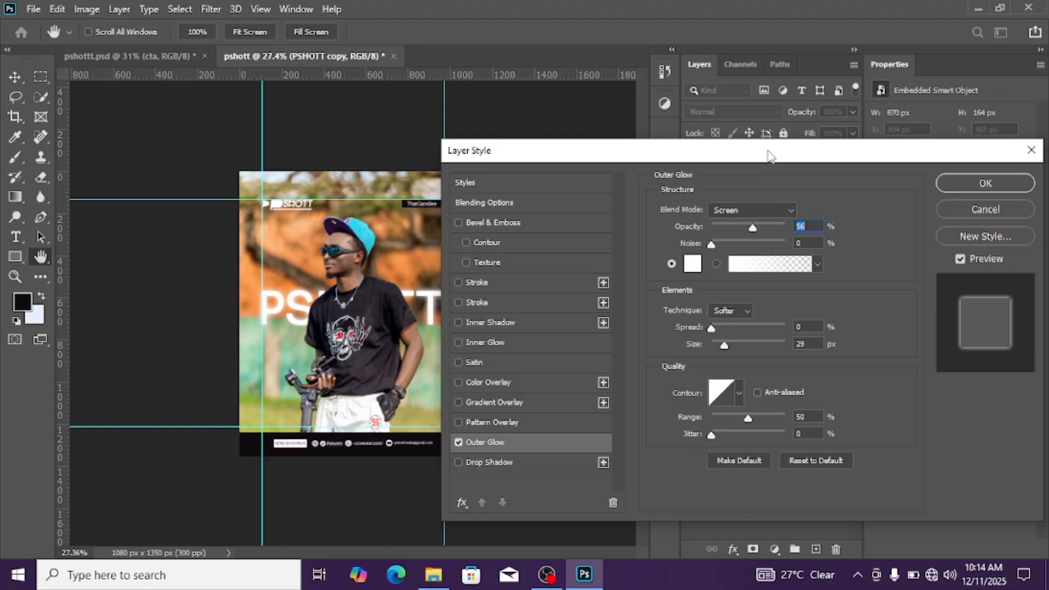
pyautogui.moveTo(770, 156); pyautogui.dragTo(527, 92)
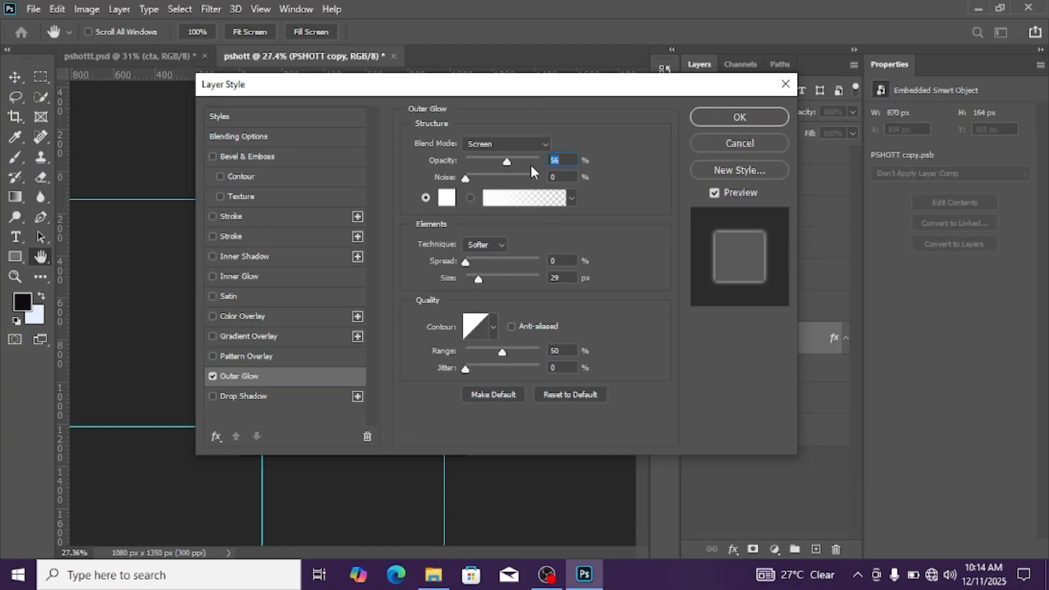
pyautogui.click(742, 124)
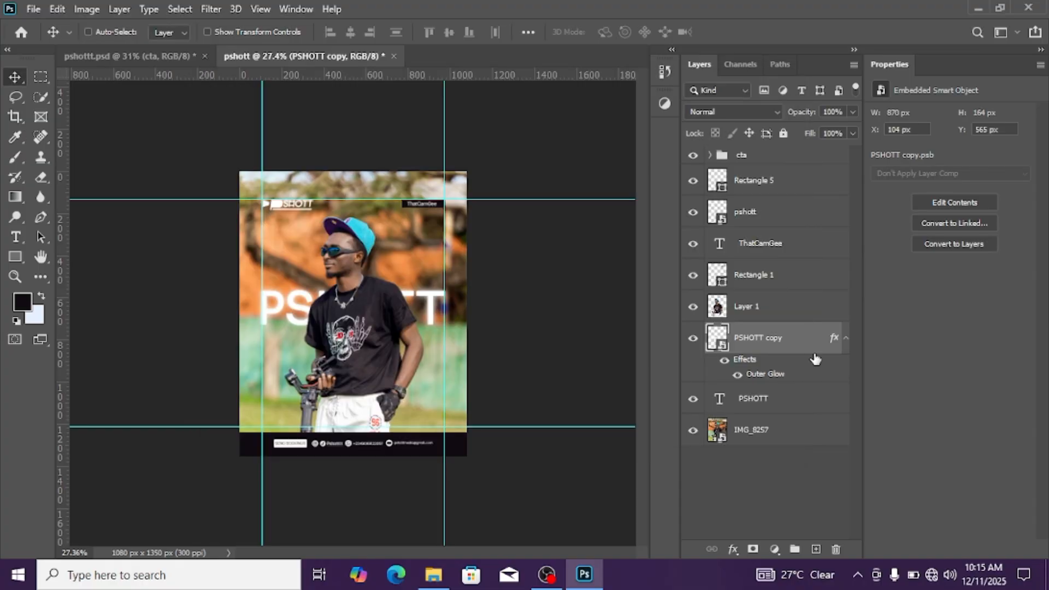
pyautogui.click(845, 339)
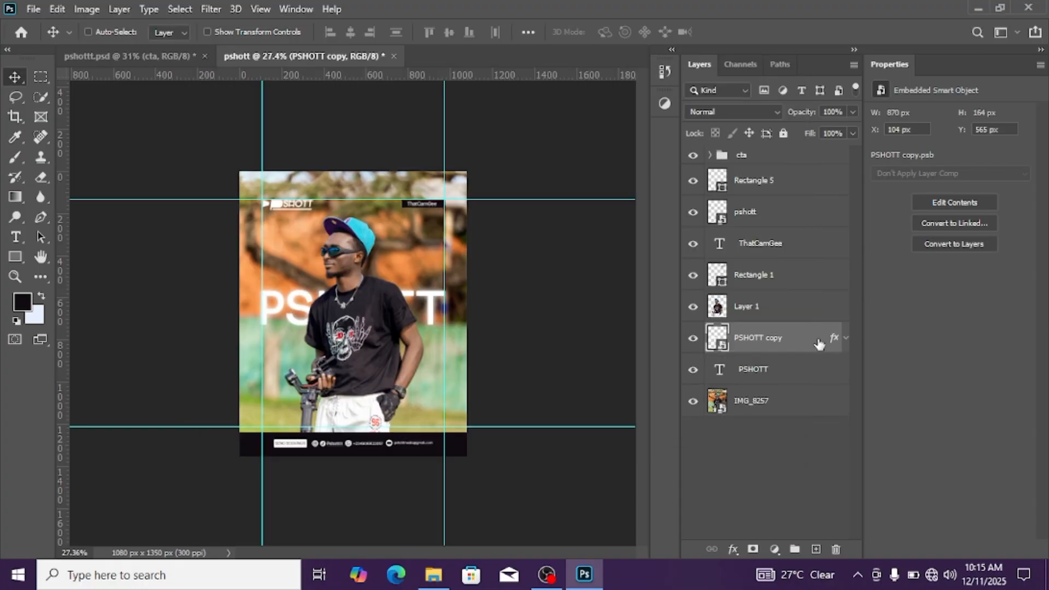
# Duplicate the glowing PSHOTT copy layer to intensify the glow and inspect the title up close
pyautogui.press('ctrl')
pyautogui.hotkey('ctrl', 'j')
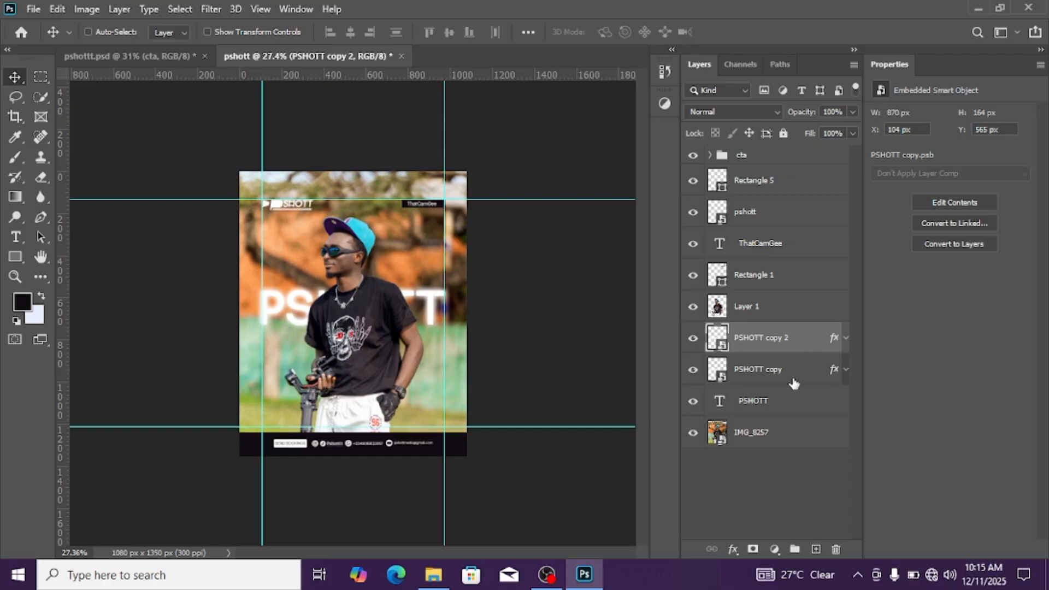
pyautogui.scroll(1, 336, 284)
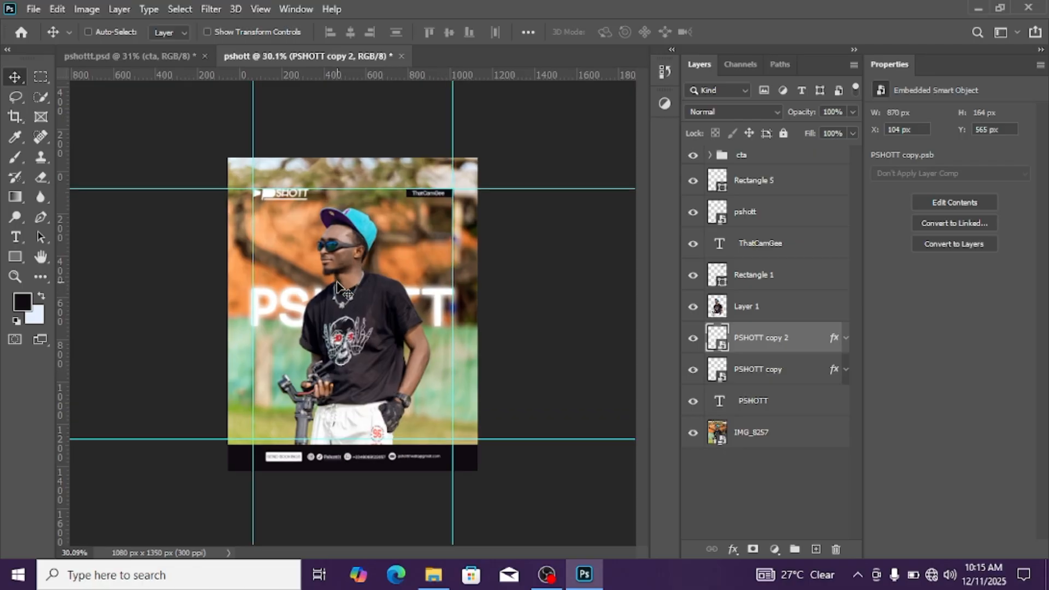
pyautogui.scroll(5, 337, 284)
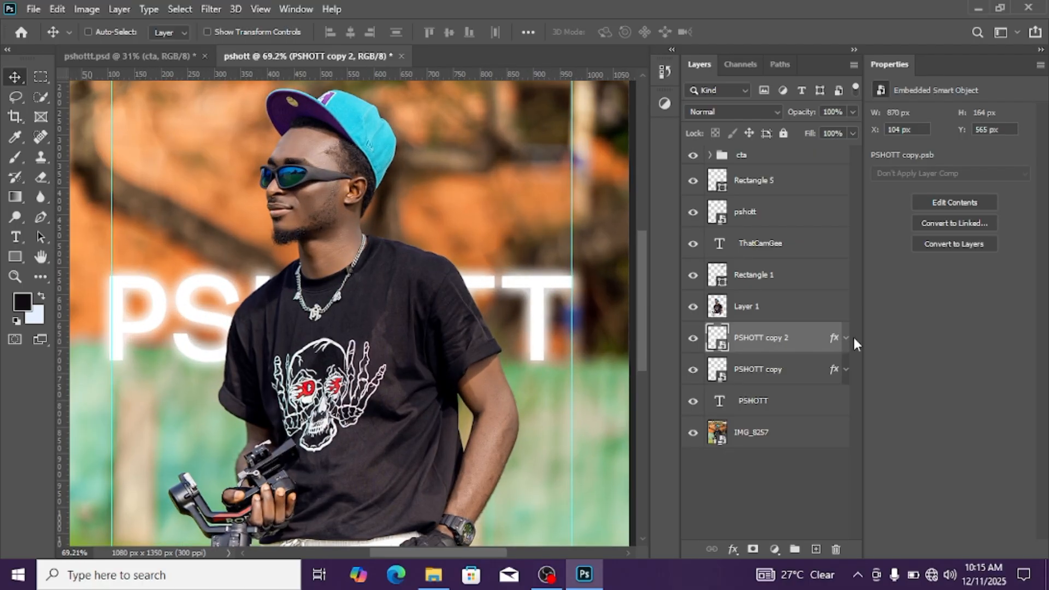
# Remove the Outer Glow from PSHOTT copy 2 and apply a Gaussian Blur with a 4.4-pixel radius to it
pyautogui.moveTo(832, 339); pyautogui.dragTo(836, 549)
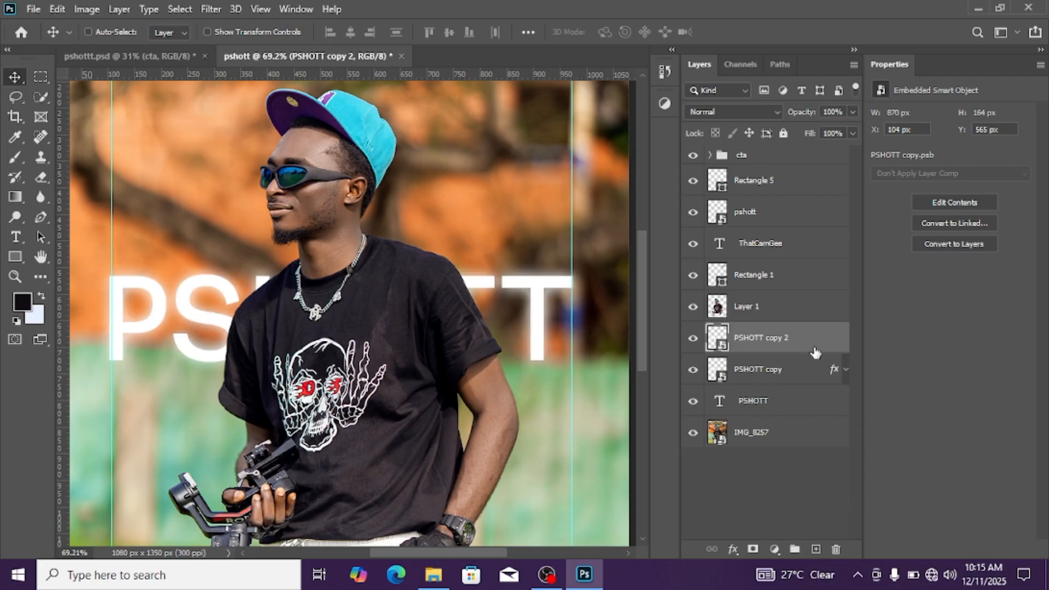
pyautogui.click(211, 9)
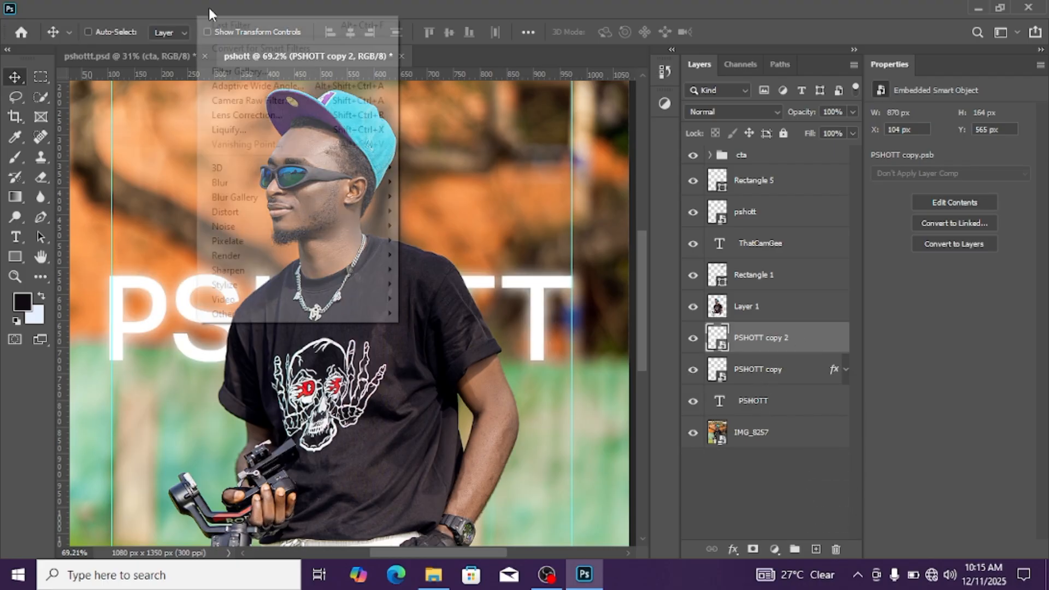
pyautogui.moveTo(281, 211)
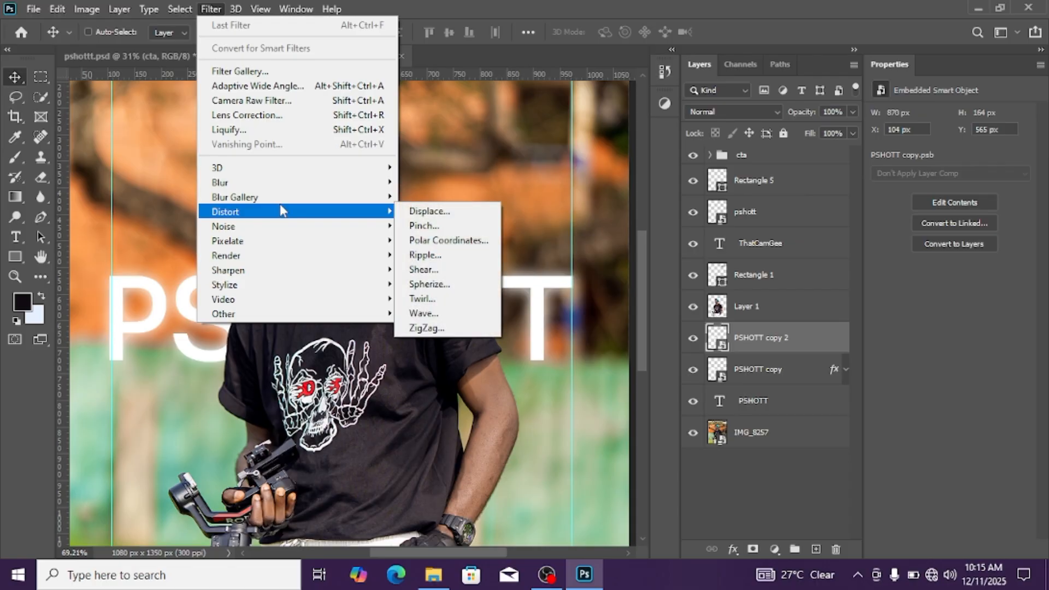
pyautogui.moveTo(286, 182)
pyautogui.click(445, 238)
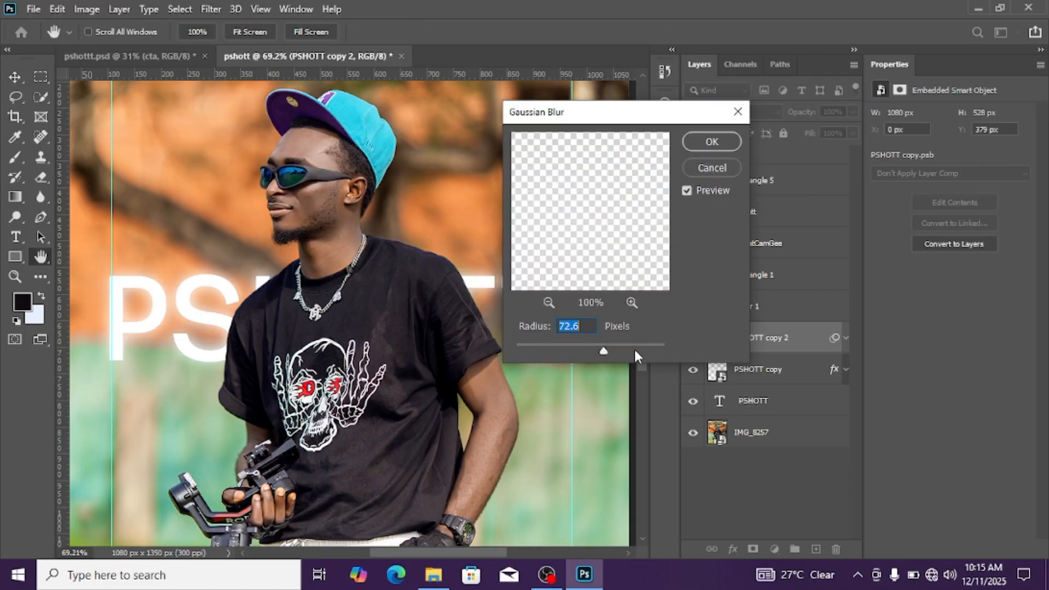
pyautogui.moveTo(601, 351); pyautogui.dragTo(571, 353)
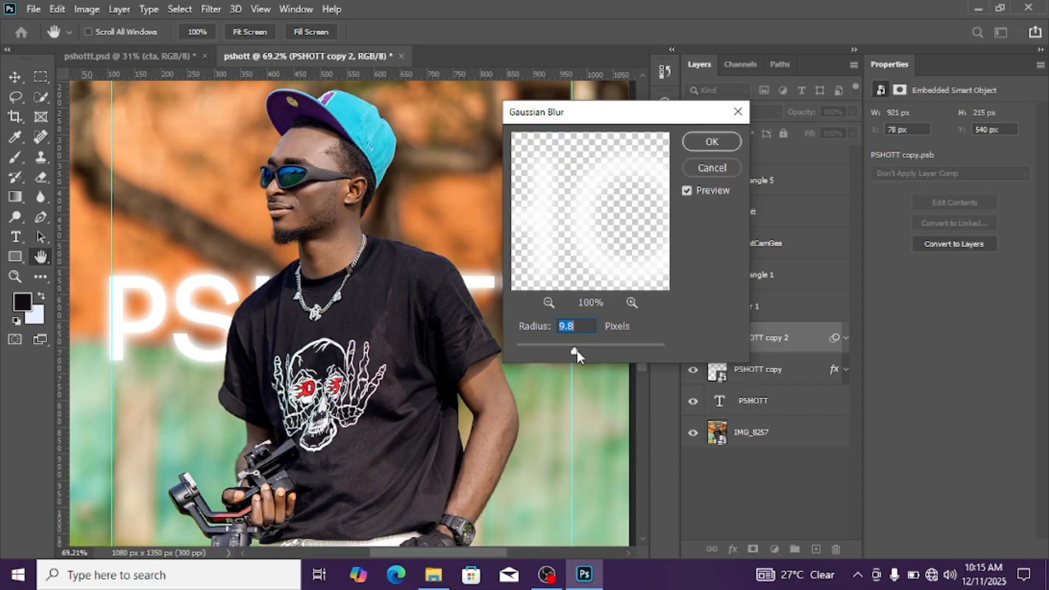
pyautogui.moveTo(558, 352); pyautogui.dragTo(551, 352)
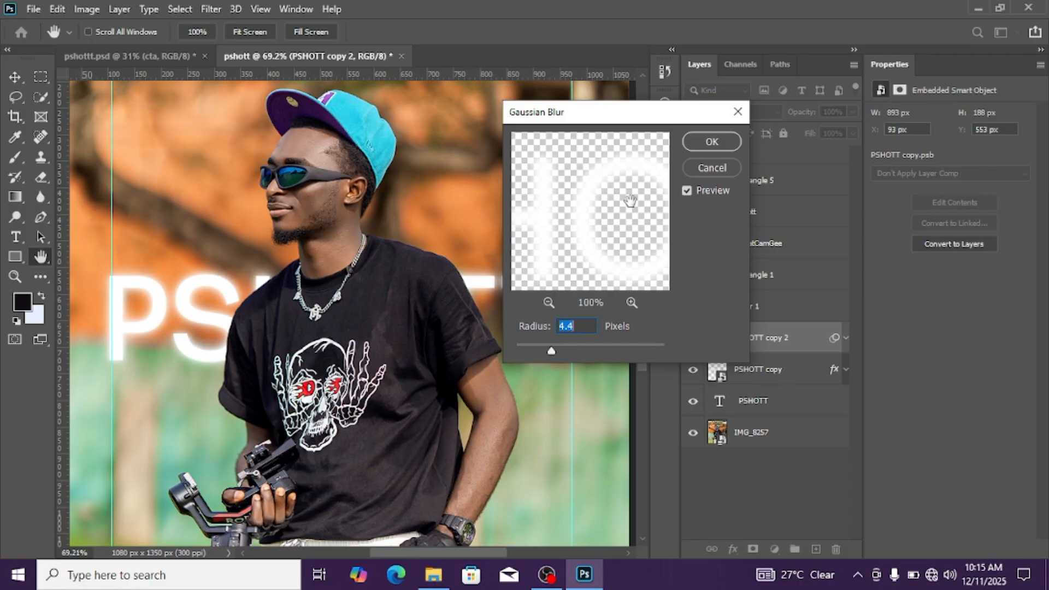
pyautogui.click(712, 142)
# Collapse the smart filter list of PSHOTT copy 2 and inspect the blurred glow around the title
pyautogui.scroll(-5, 349, 316)
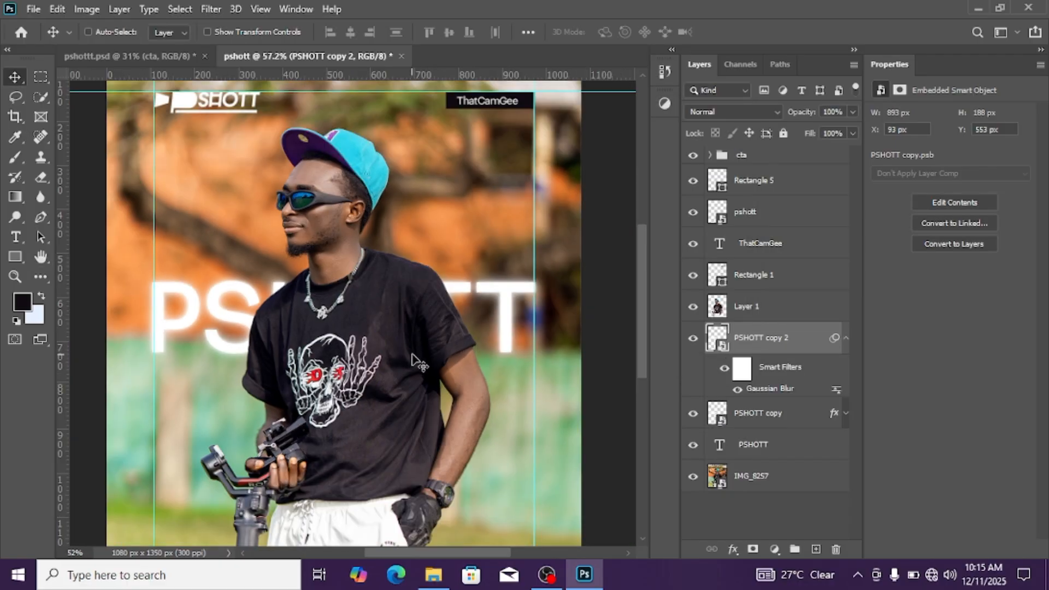
pyautogui.scroll(6, 451, 356)
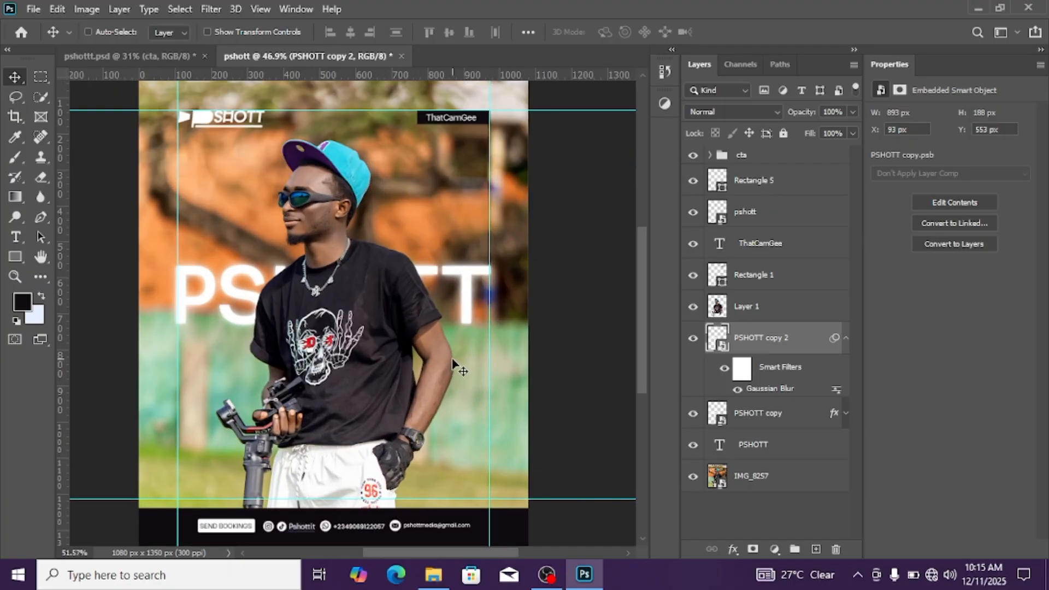
pyautogui.scroll(-3, 454, 358)
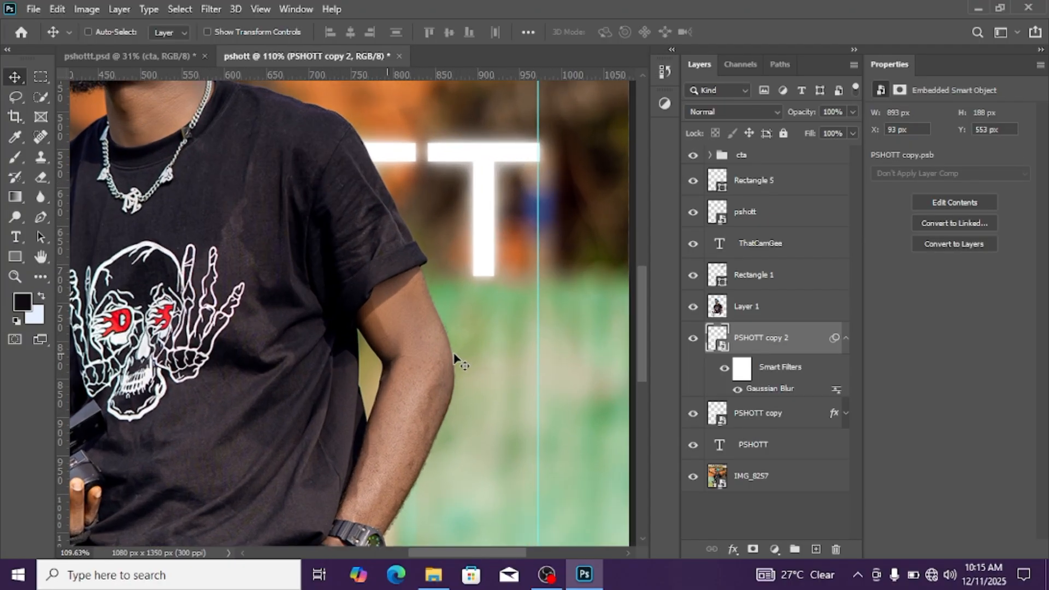
pyautogui.scroll(-1, 446, 370)
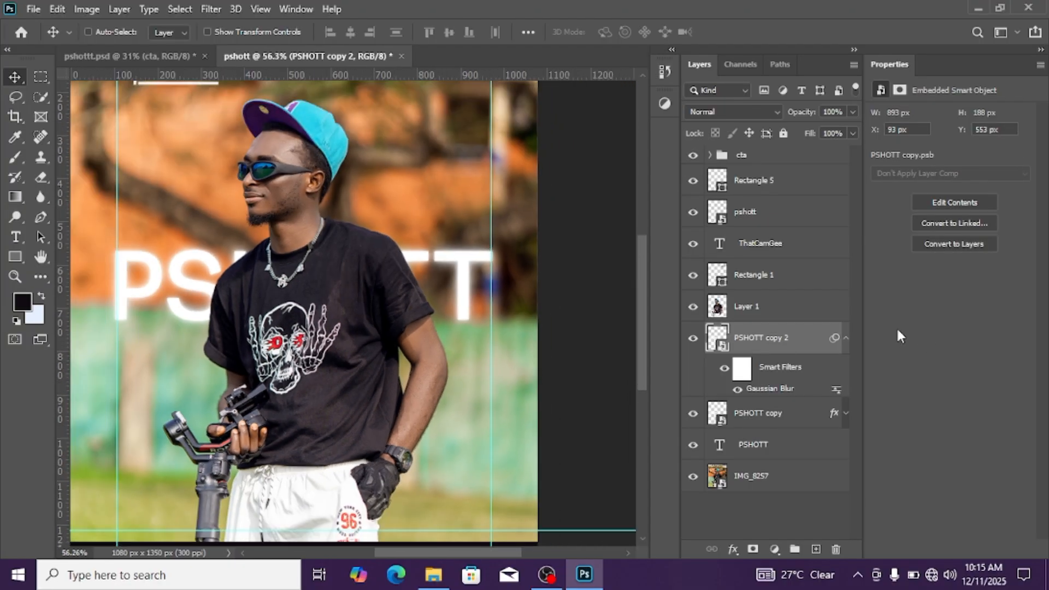
pyautogui.click(845, 338)
pyautogui.scroll(-1, 278, 268)
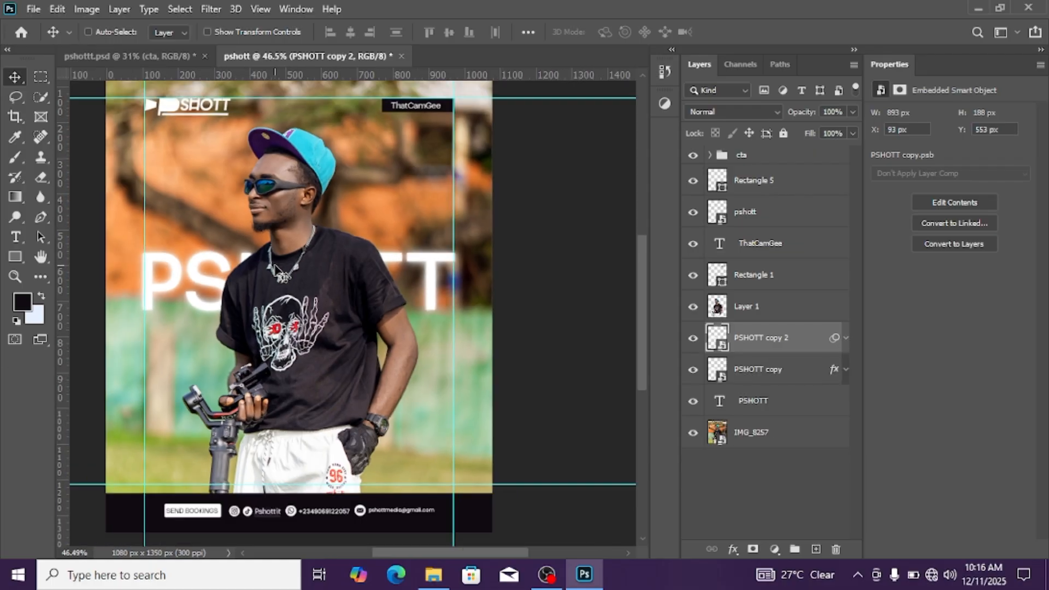
pyautogui.scroll(-1, 306, 290)
pyautogui.scroll(1, 337, 282)
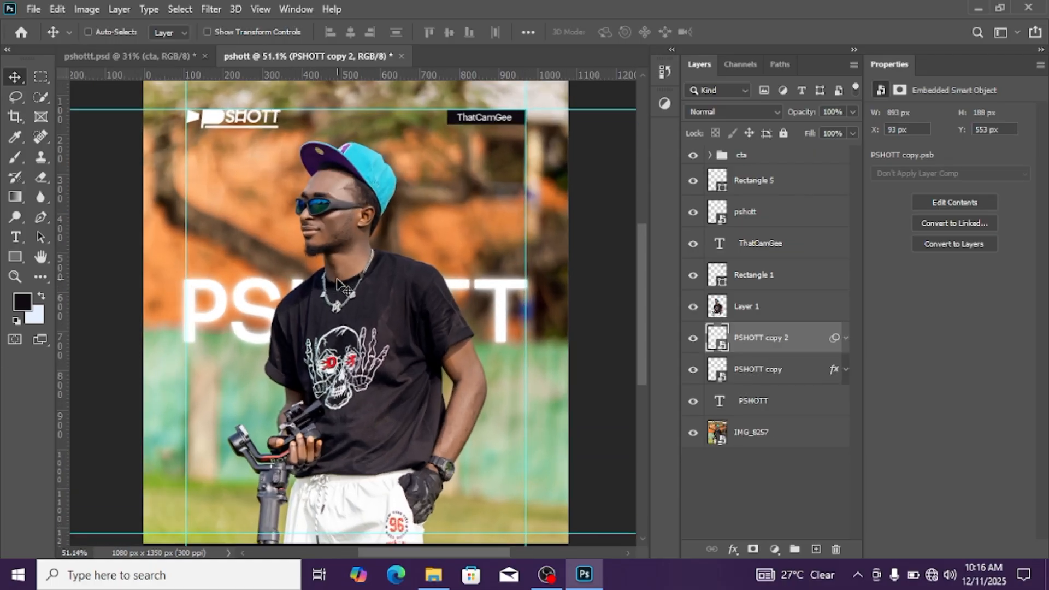
pyautogui.scroll(-2, 337, 282)
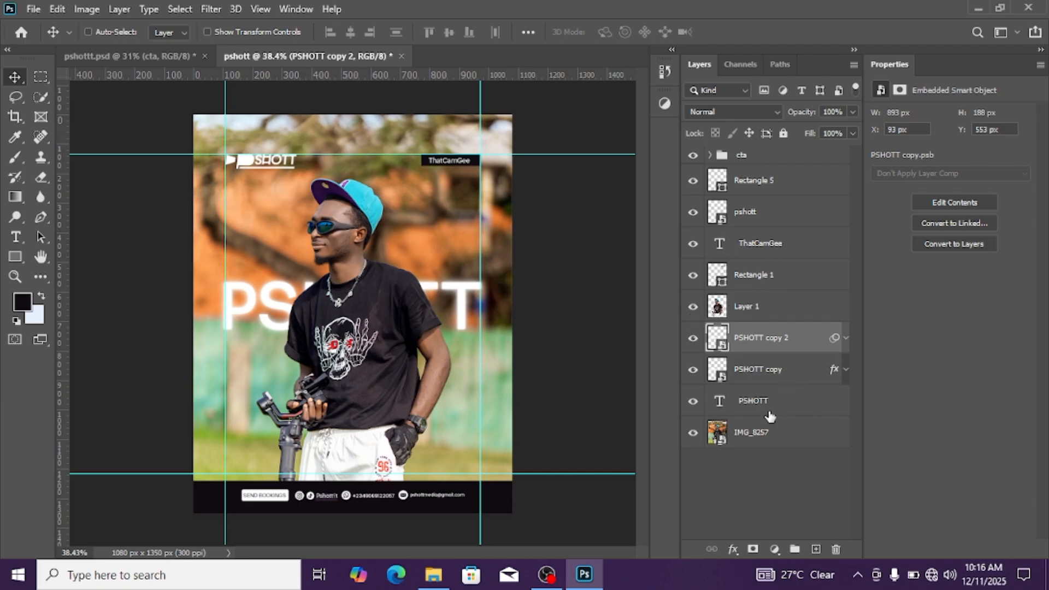
pyautogui.click(766, 438)
pyautogui.click(753, 403)
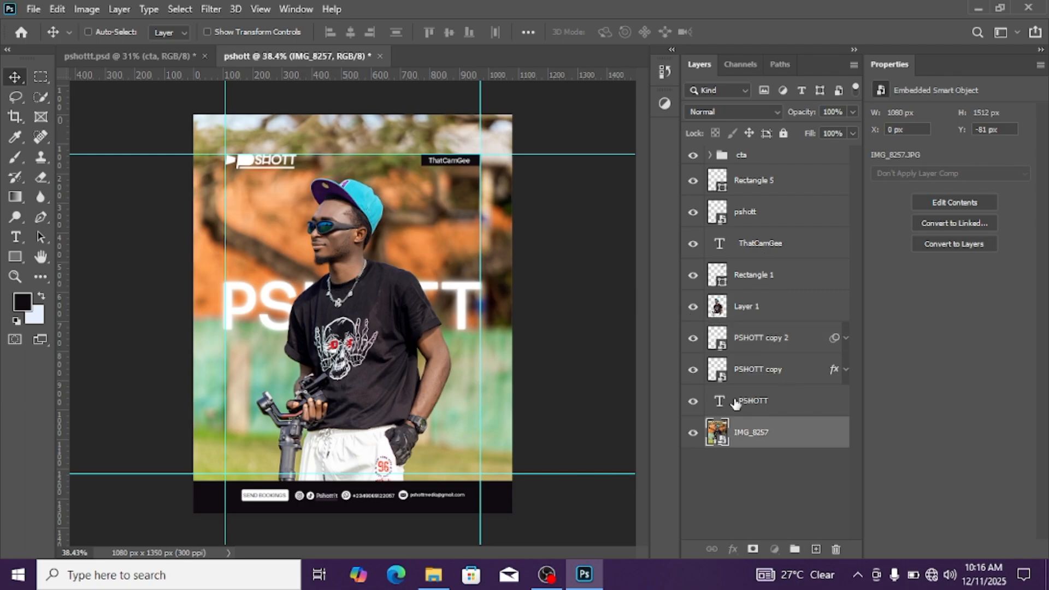
pyautogui.scroll(1, 402, 339)
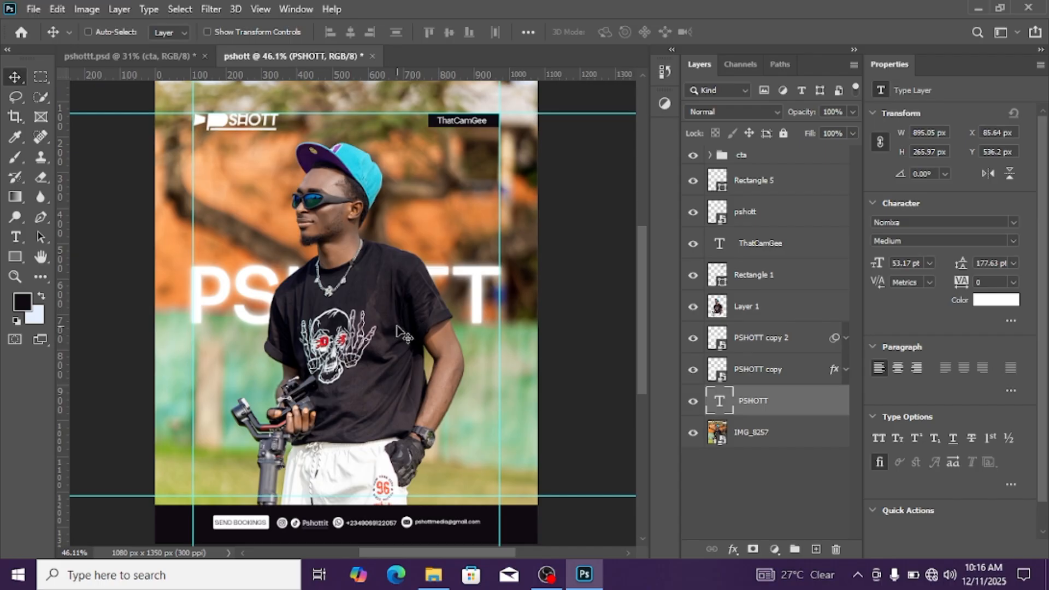
pyautogui.scroll(1, 396, 267)
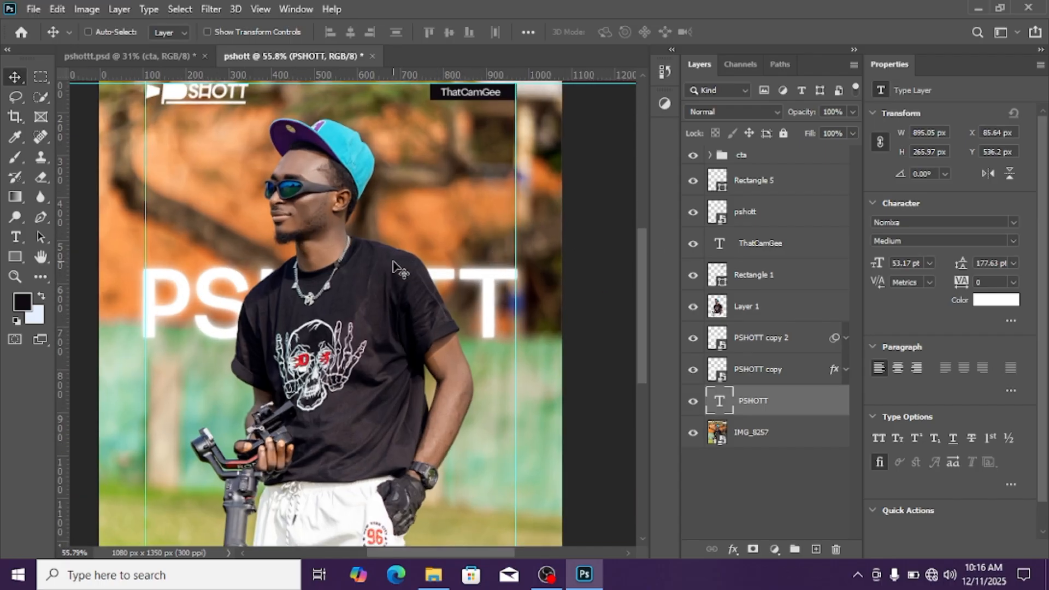
pyautogui.scroll(-2, 396, 268)
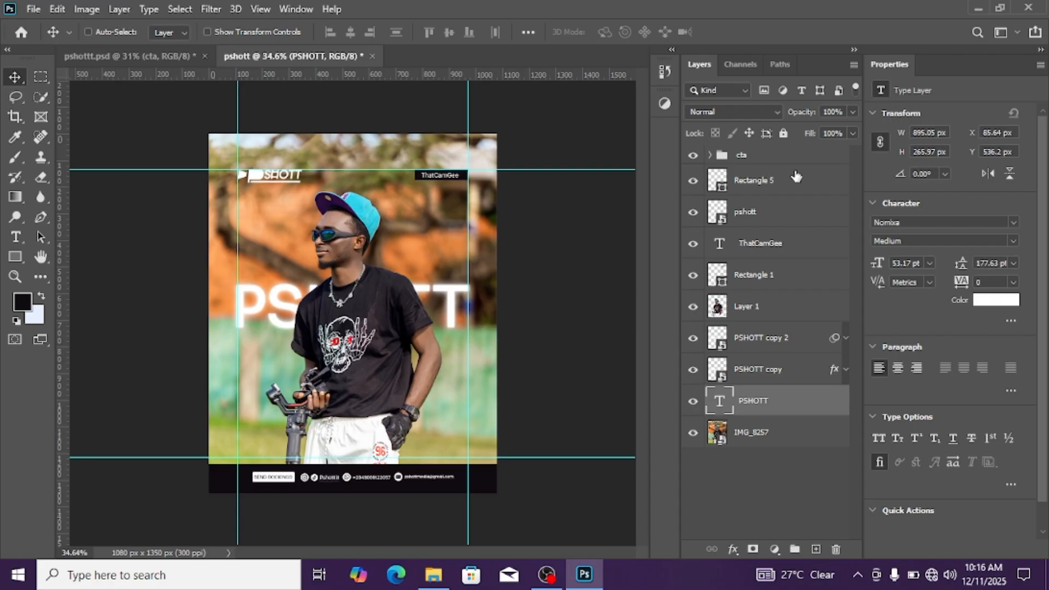
pyautogui.click(782, 156)
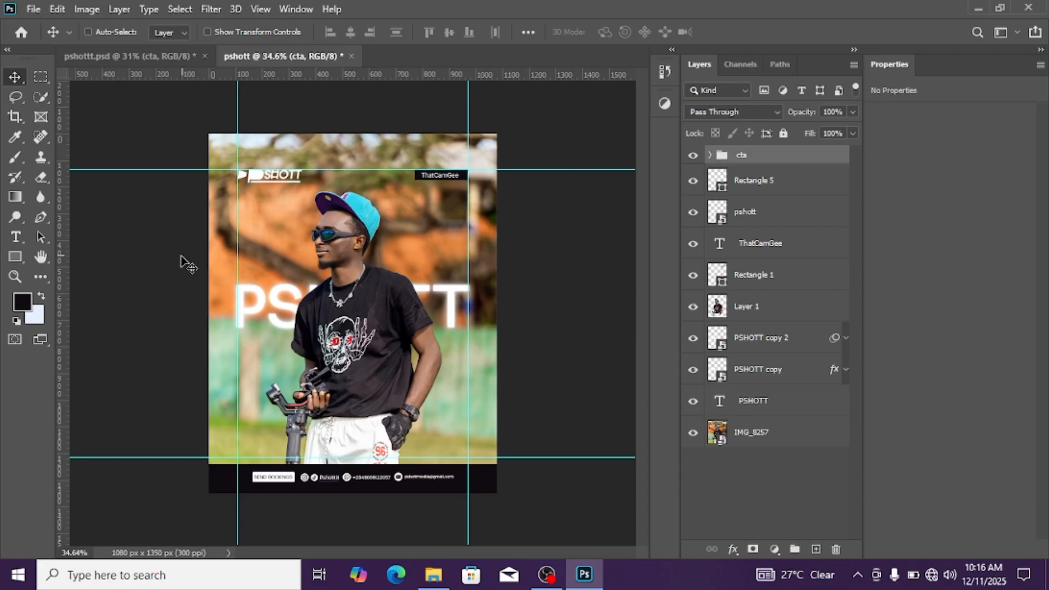
pyautogui.scroll(2, 320, 258)
pyautogui.scroll(-2, 271, 283)
pyautogui.click(15, 237)
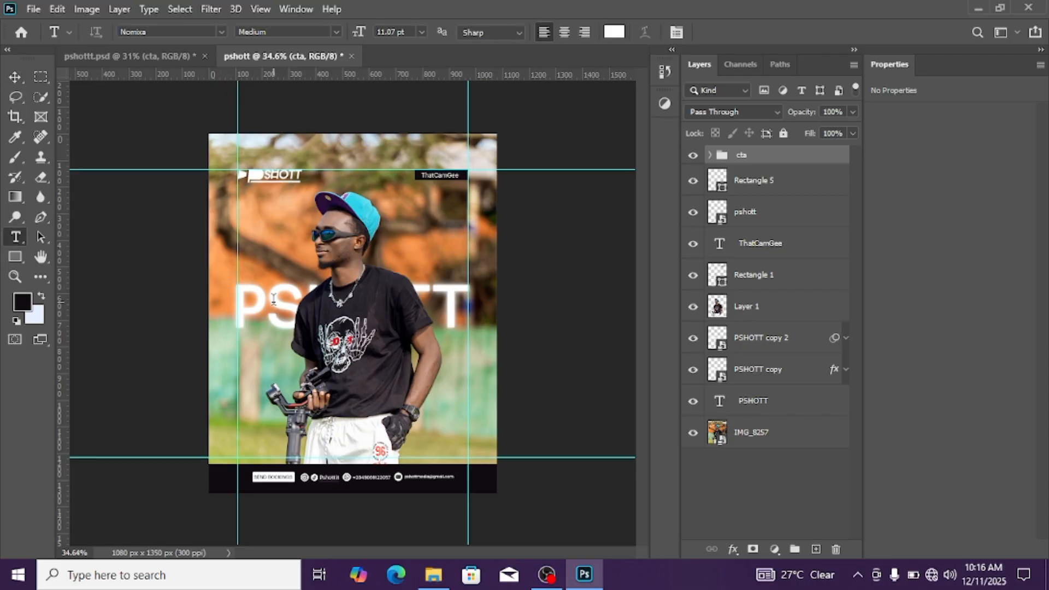
pyautogui.scroll(4, 273, 299)
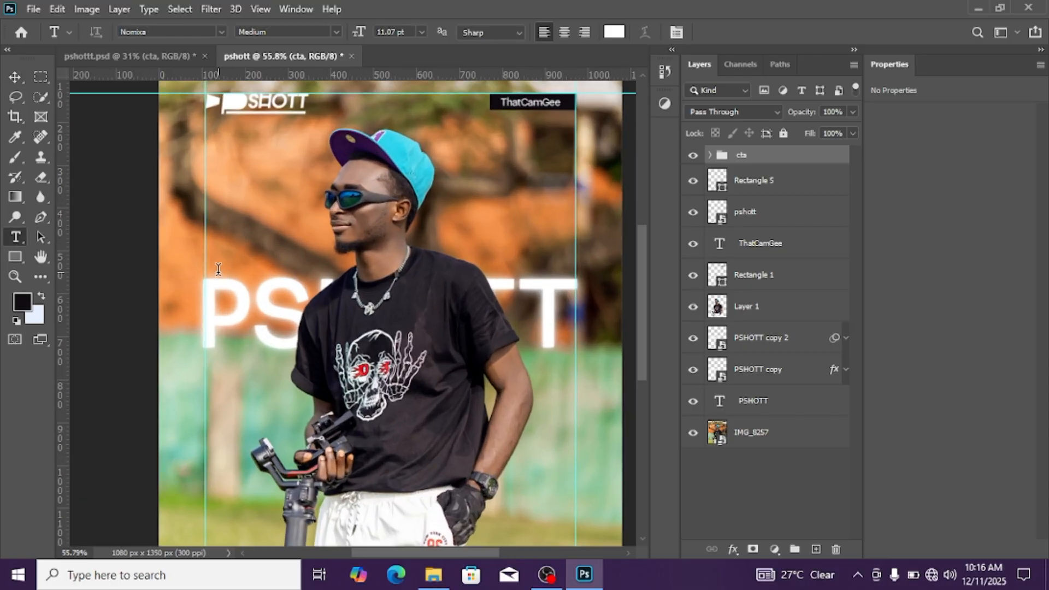
pyautogui.click(218, 269)
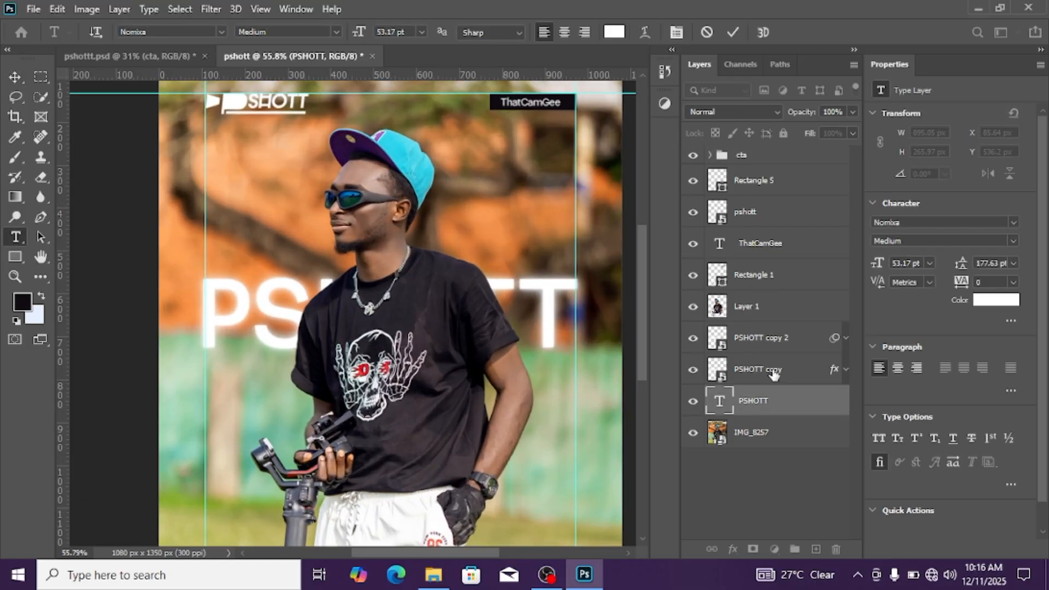
# Group the PSHOTT text layer with its two glow copies and name the group GLOW
pyautogui.click(770, 351)
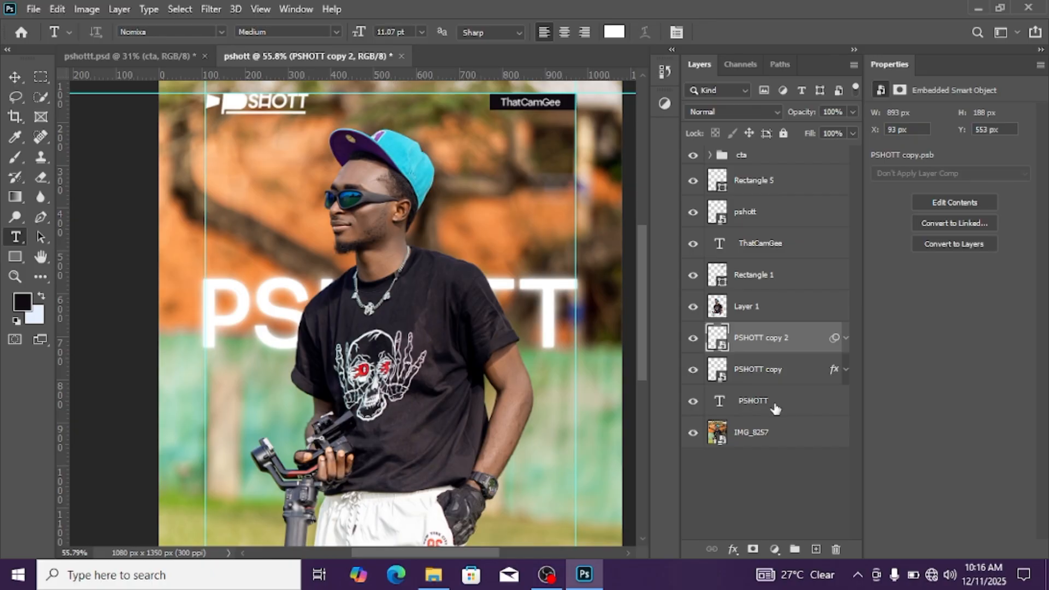
pyautogui.click(775, 405)
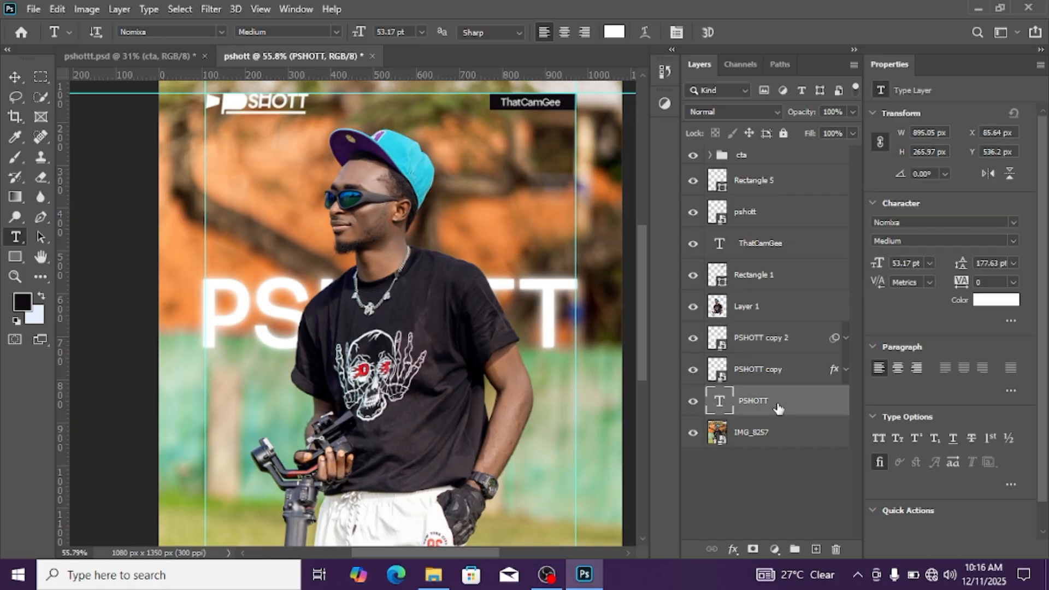
pyautogui.keyDown('shift'); pyautogui.click(767, 339); pyautogui.keyUp('shift')
pyautogui.hotkey('ctrl', 'g')
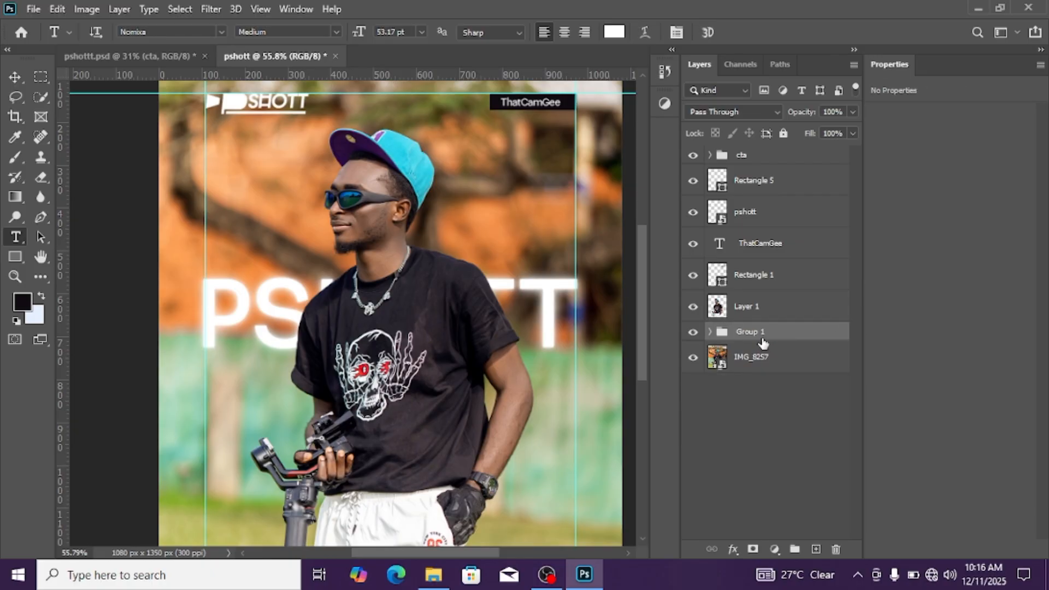
pyautogui.doubleClick(749, 335)
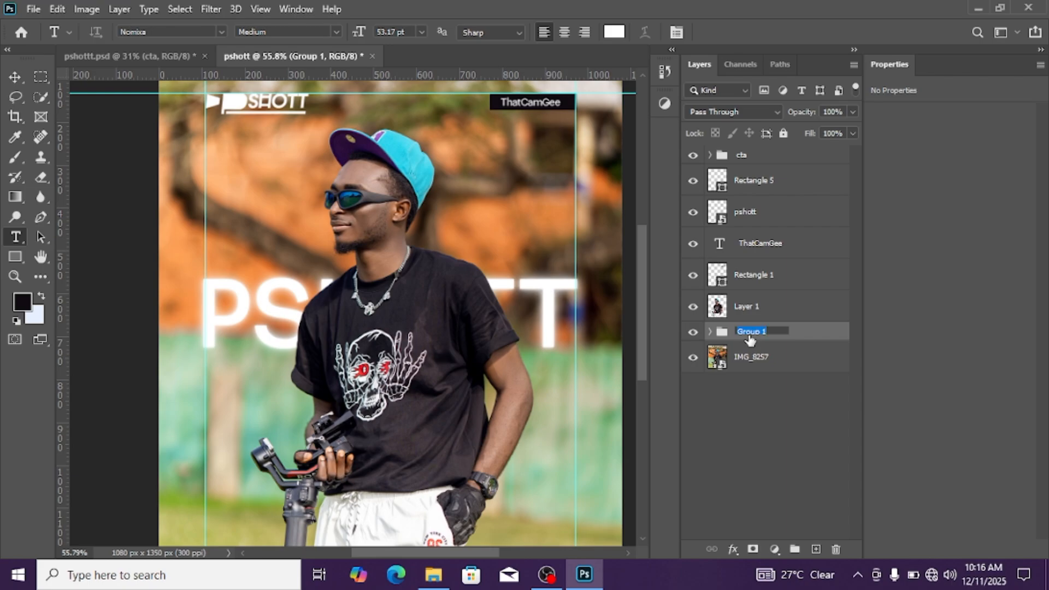
pyautogui.write('GLOW')
pyautogui.press('Return')
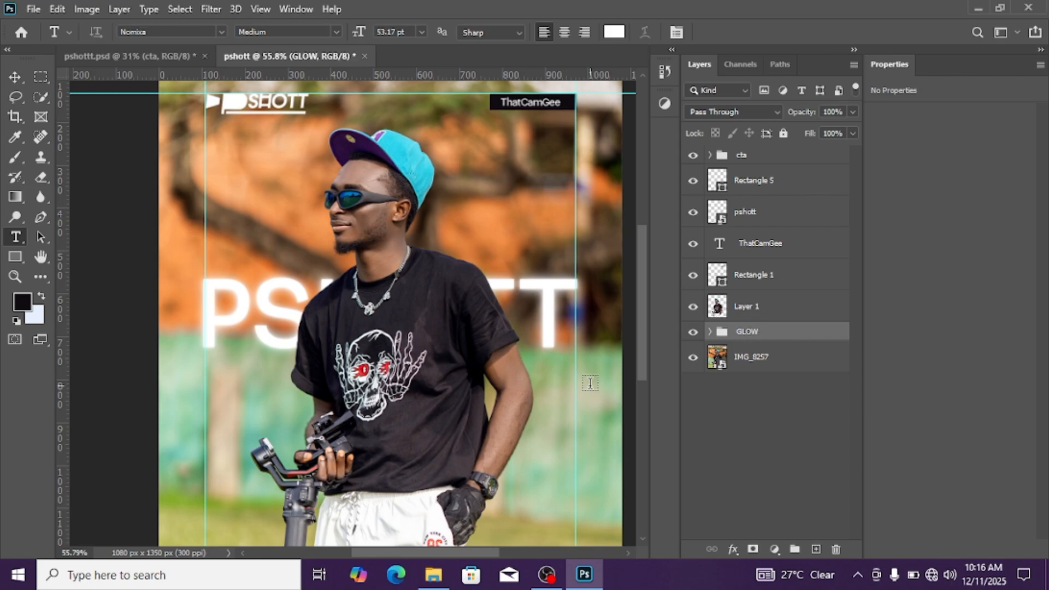
# Create a new layer above the cta group and add the text CINEMATOGRAPER on it, above the PSHOTT title
pyautogui.scroll(-2, 419, 284)
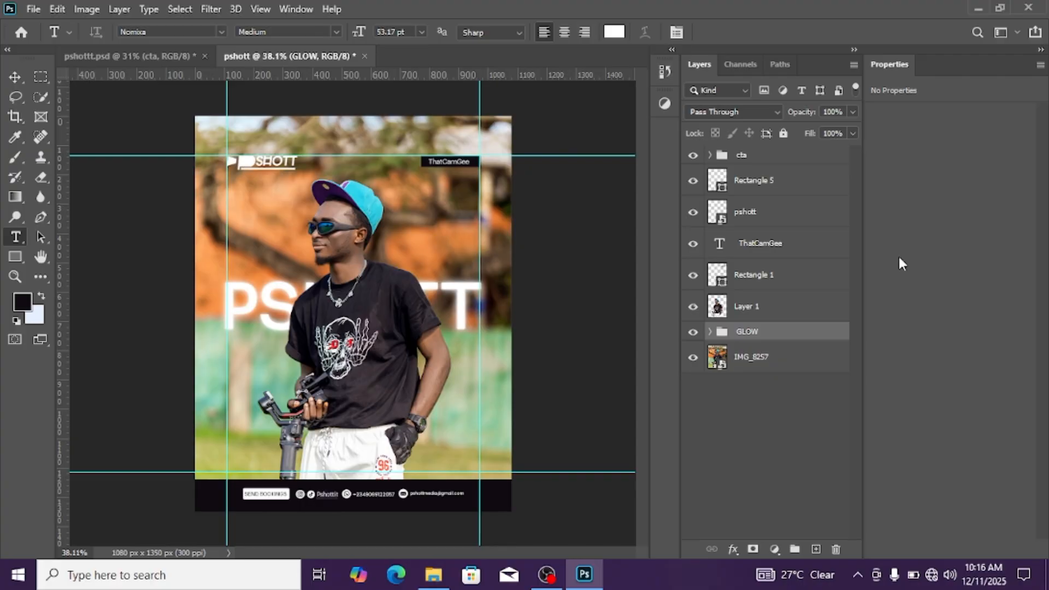
pyautogui.click(755, 266)
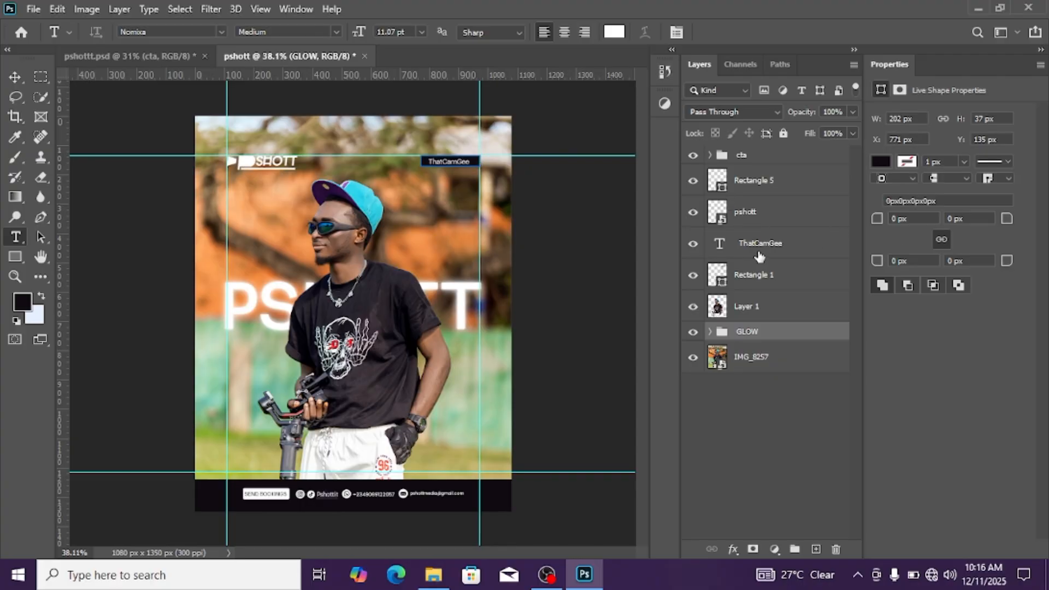
pyautogui.click(768, 163)
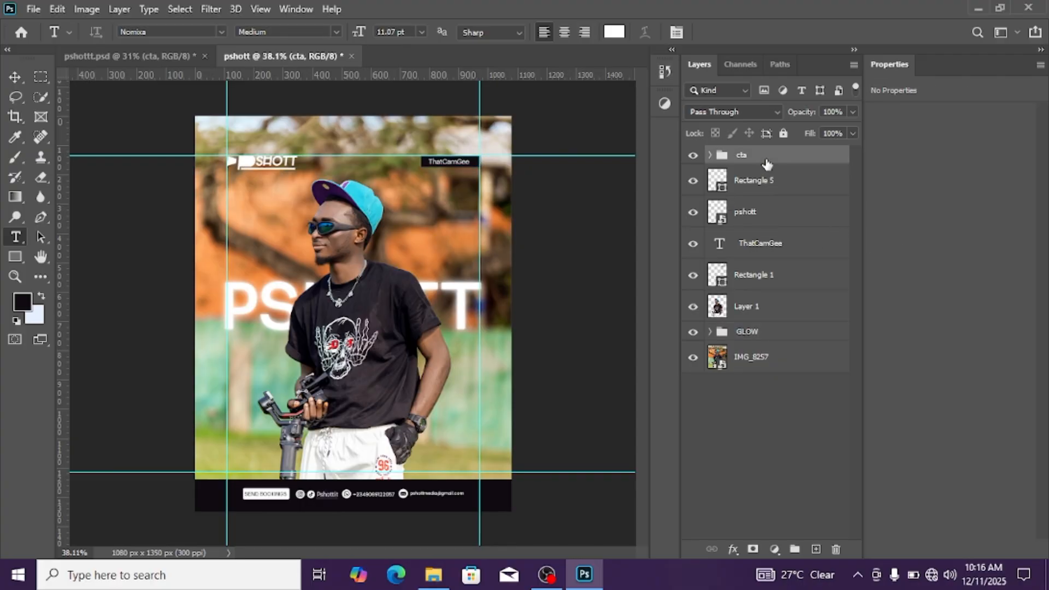
pyautogui.click(816, 548)
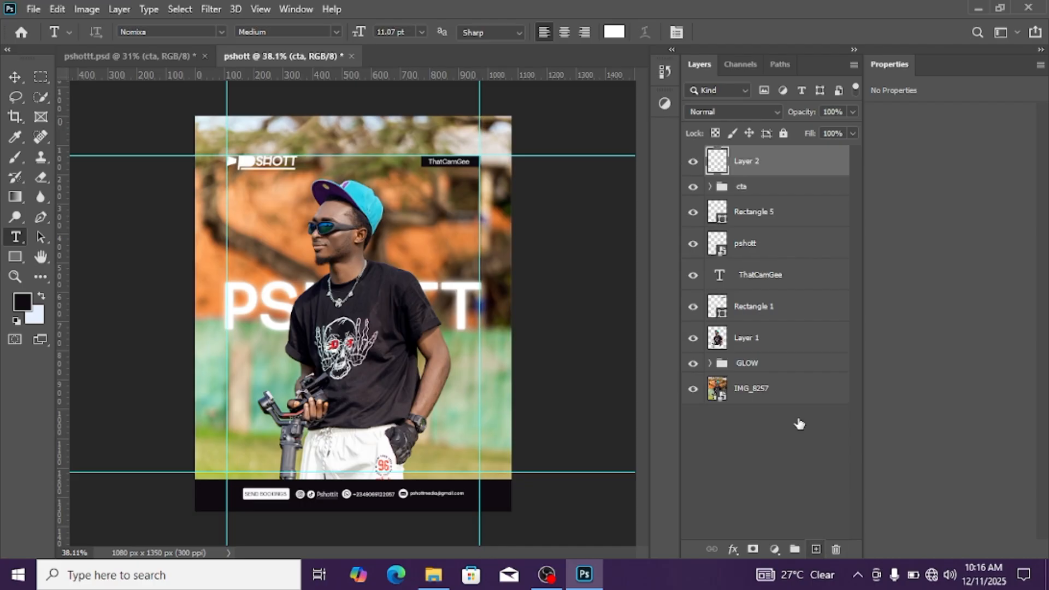
pyautogui.click(256, 250)
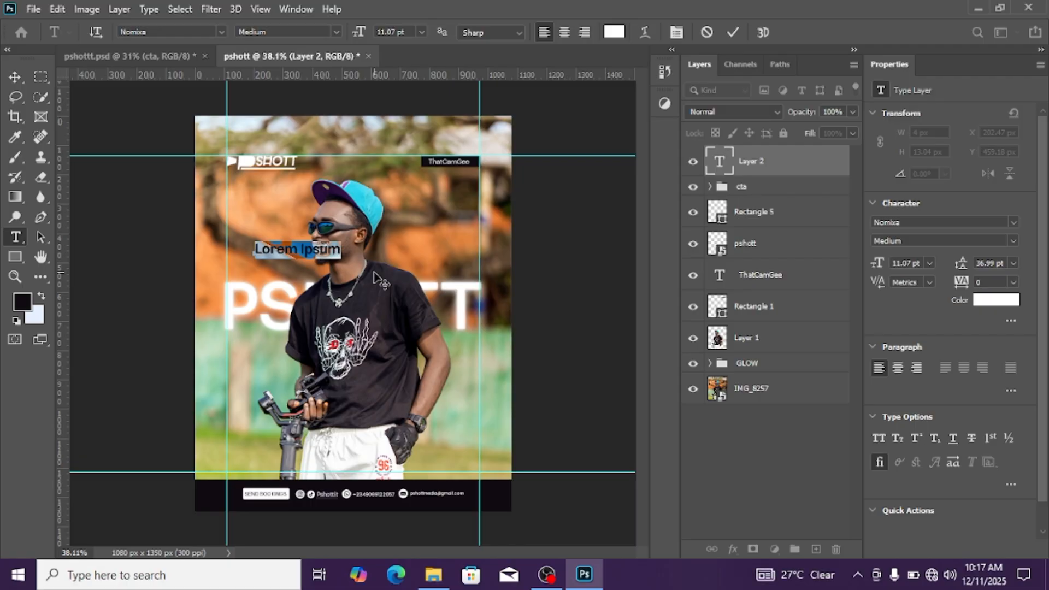
pyautogui.write('C')
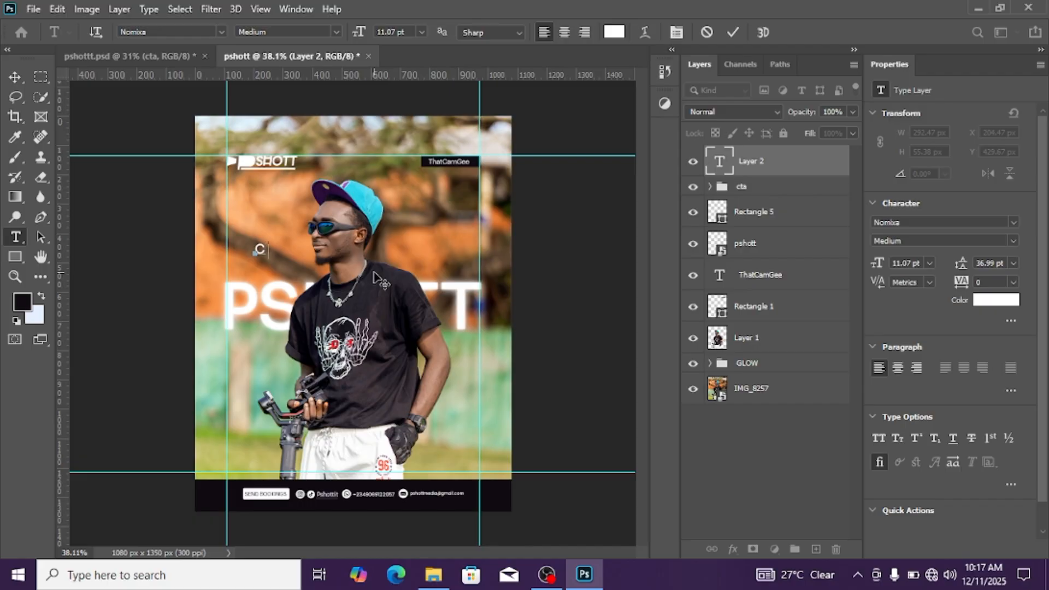
pyautogui.write('NEMATOGR')
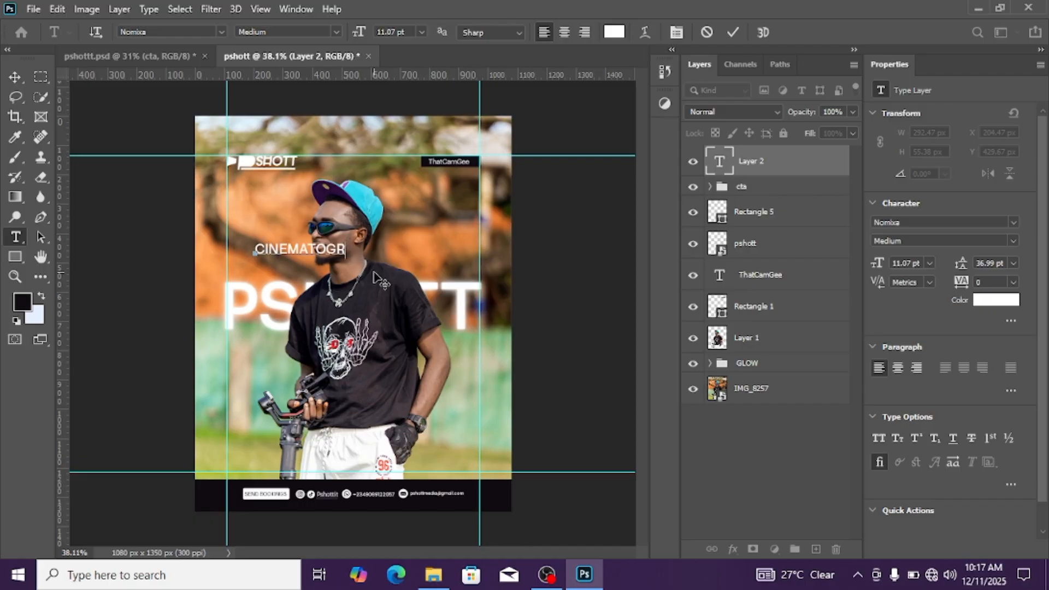
pyautogui.write('APER')
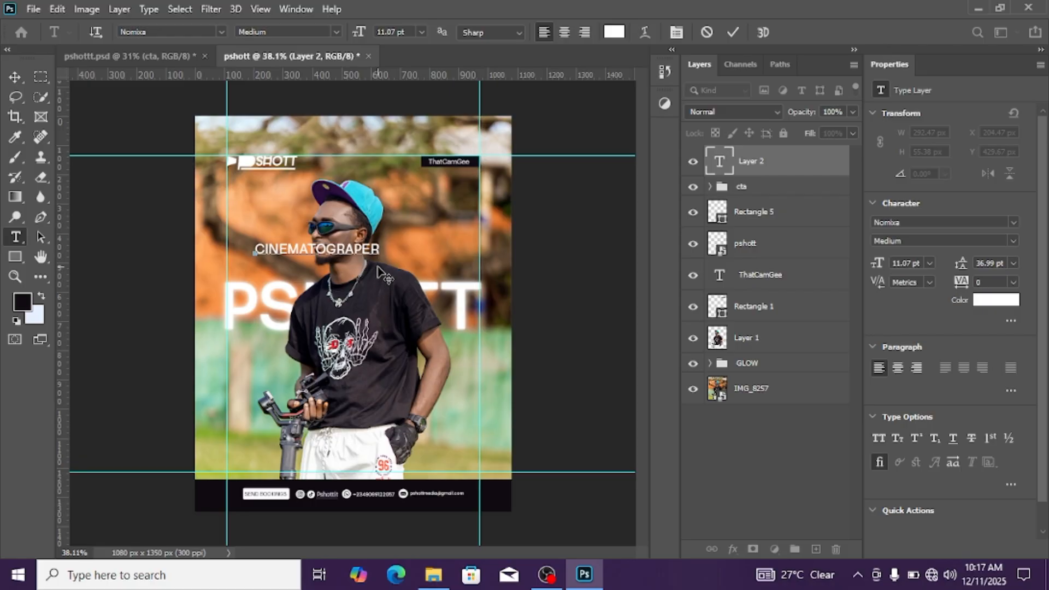
pyautogui.click(19, 76)
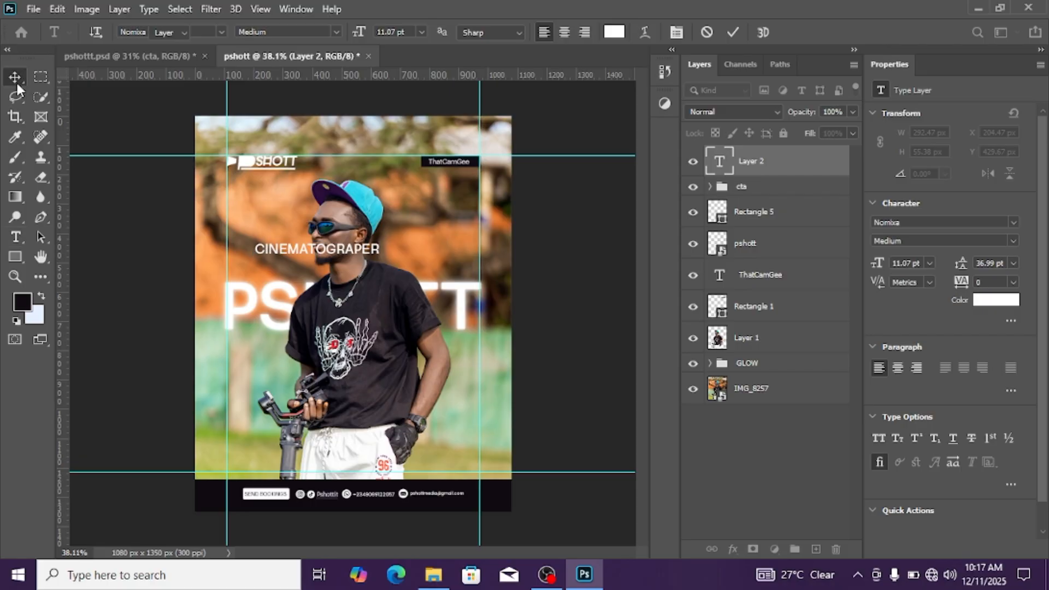
# Set the font weight of the CINEMATOGRAPER text to Regular
pyautogui.click(1012, 241)
pyautogui.click(946, 257)
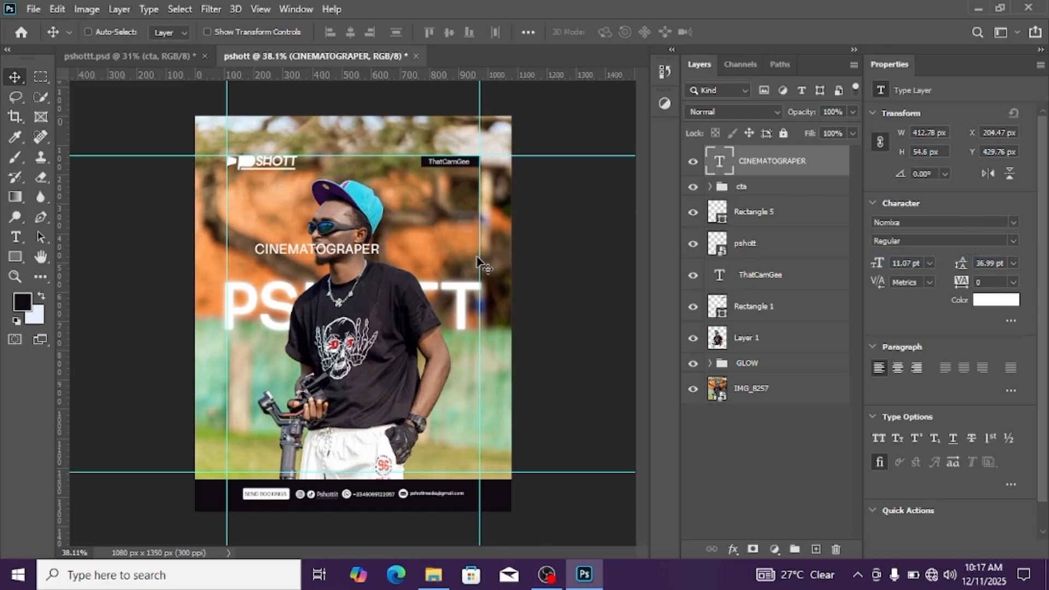
pyautogui.press('ctrl')
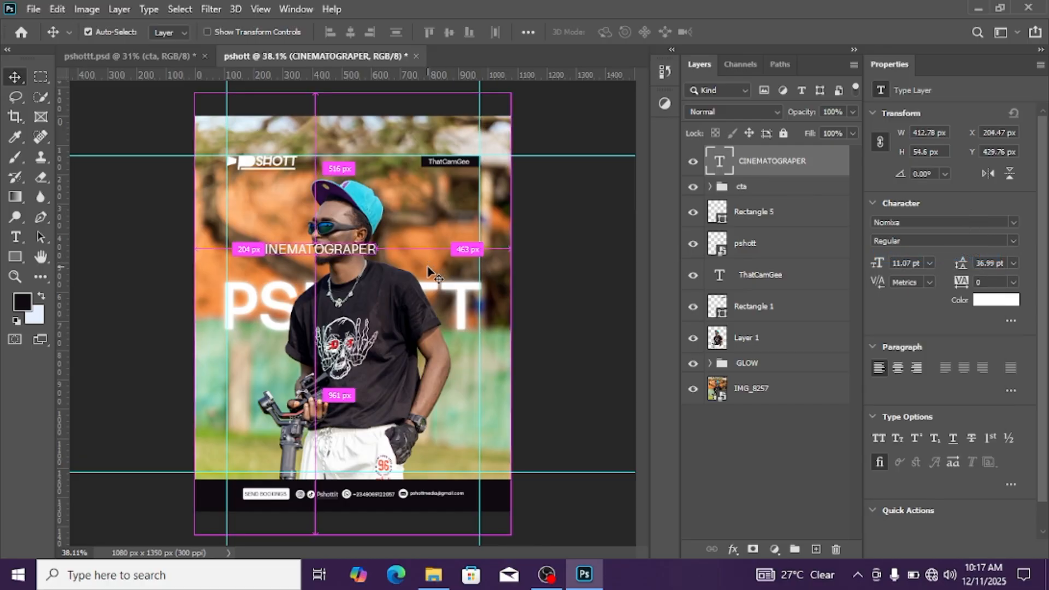
# Scale the CINEMATOGRAPER text down proportionally to 58.74% with Free Transform
pyautogui.hotkey('ctrl', 't')
pyautogui.scroll(1, 387, 262)
pyautogui.scroll(1, 387, 263)
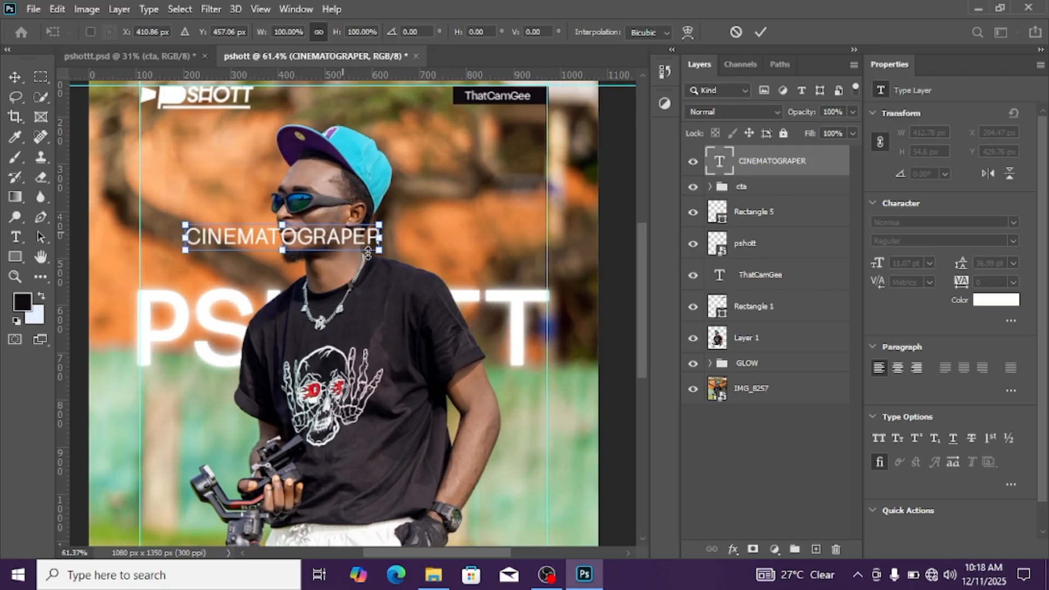
pyautogui.moveTo(379, 251); pyautogui.dragTo(300, 240)
pyautogui.click(612, 212)
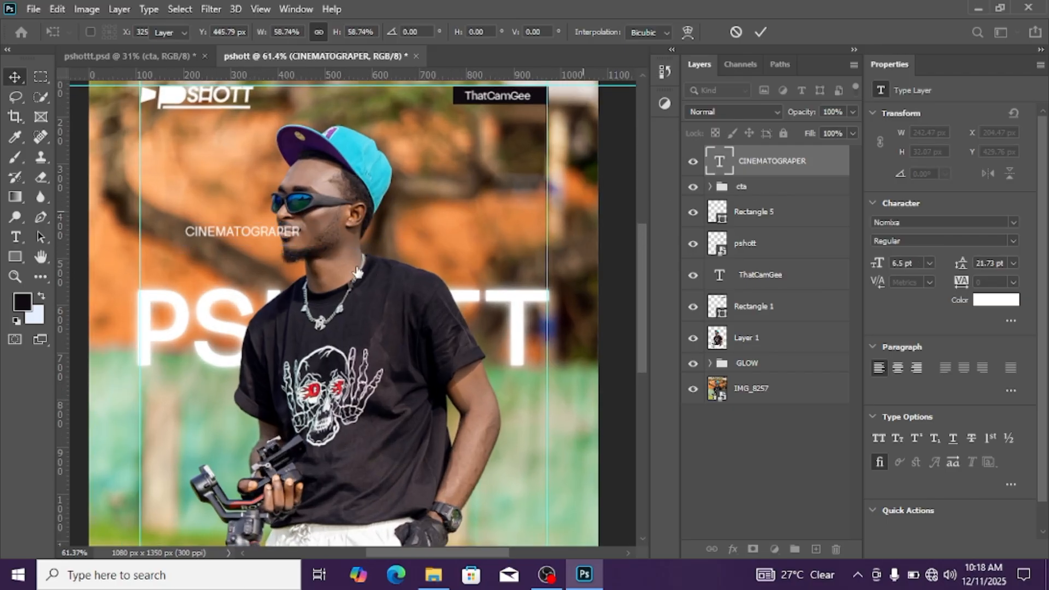
pyautogui.scroll(-1, 346, 265)
pyautogui.scroll(1, 419, 261)
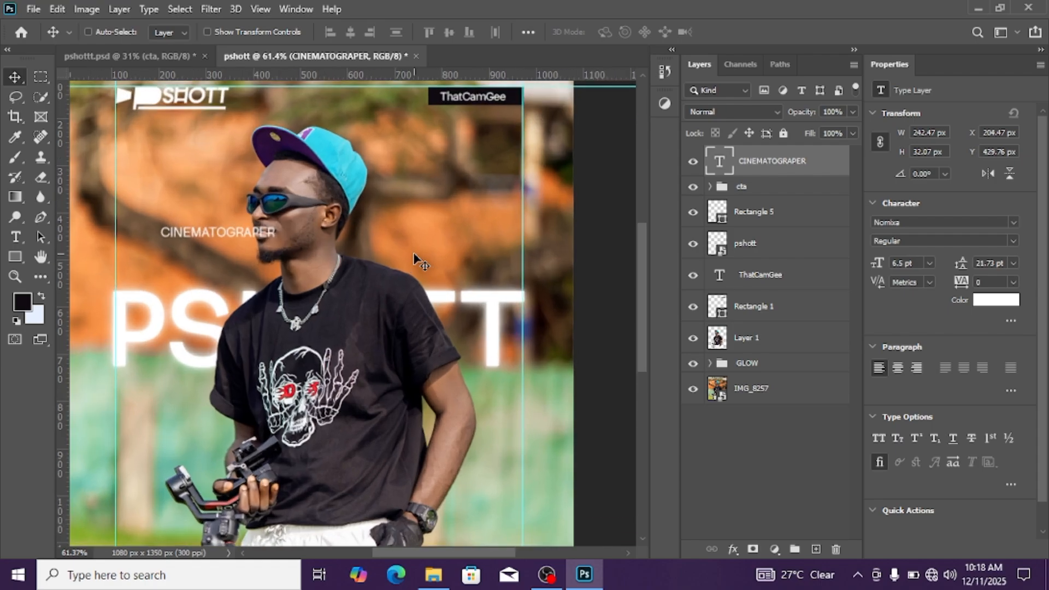
# Move the CINEMATOGRAPER text to the left margin guide, just above the PSHOTT title
pyautogui.scroll(-2, 418, 261)
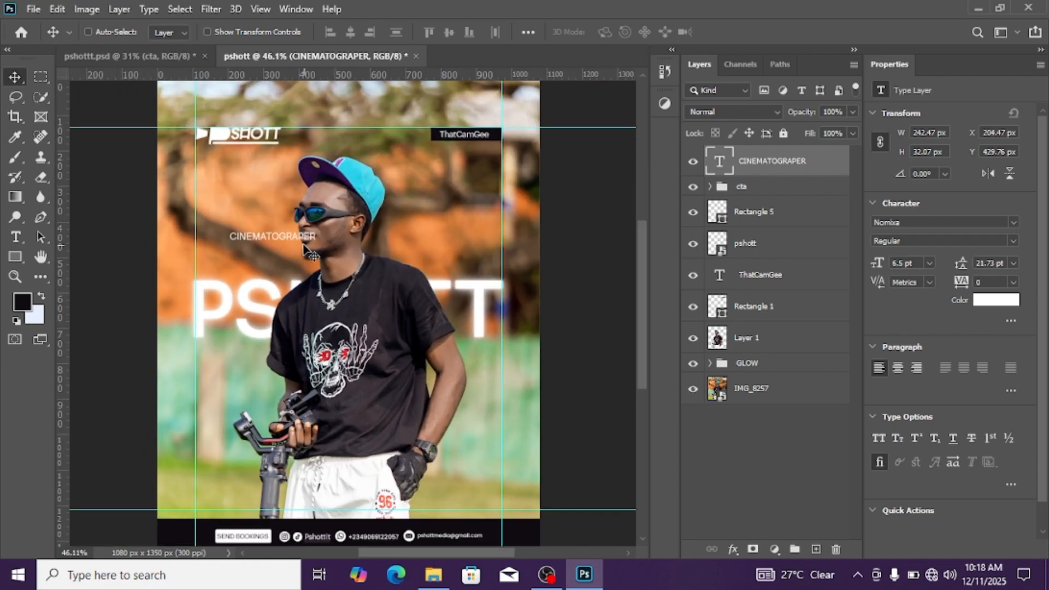
pyautogui.moveTo(271, 233); pyautogui.dragTo(240, 264)
pyautogui.scroll(-1, 295, 267)
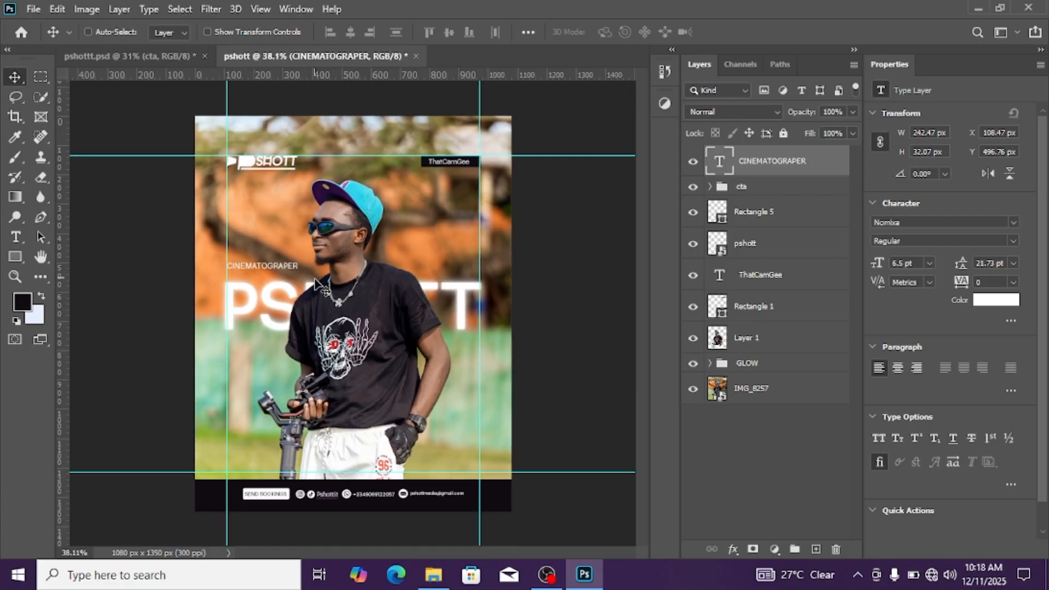
pyautogui.scroll(1, 295, 268)
pyautogui.scroll(2, 299, 266)
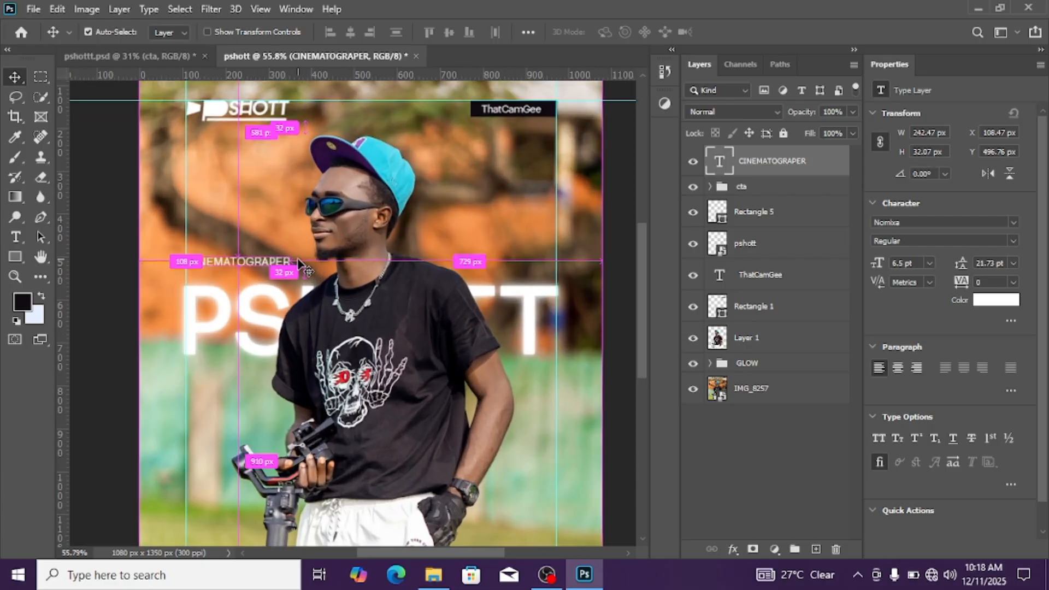
# Scale the CINEMATOGRAPER text proportionally to 91.21% and nudge it slightly down toward the PSHOTT title
pyautogui.hotkey('ctrl', 't')
pyautogui.scroll(2, 288, 273)
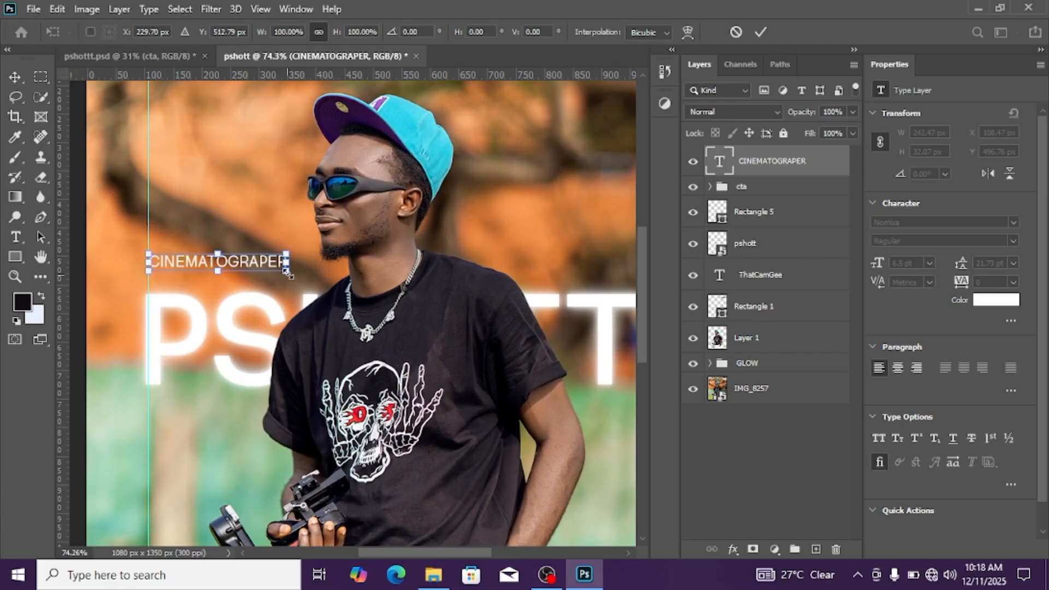
pyautogui.moveTo(286, 272); pyautogui.dragTo(275, 263)
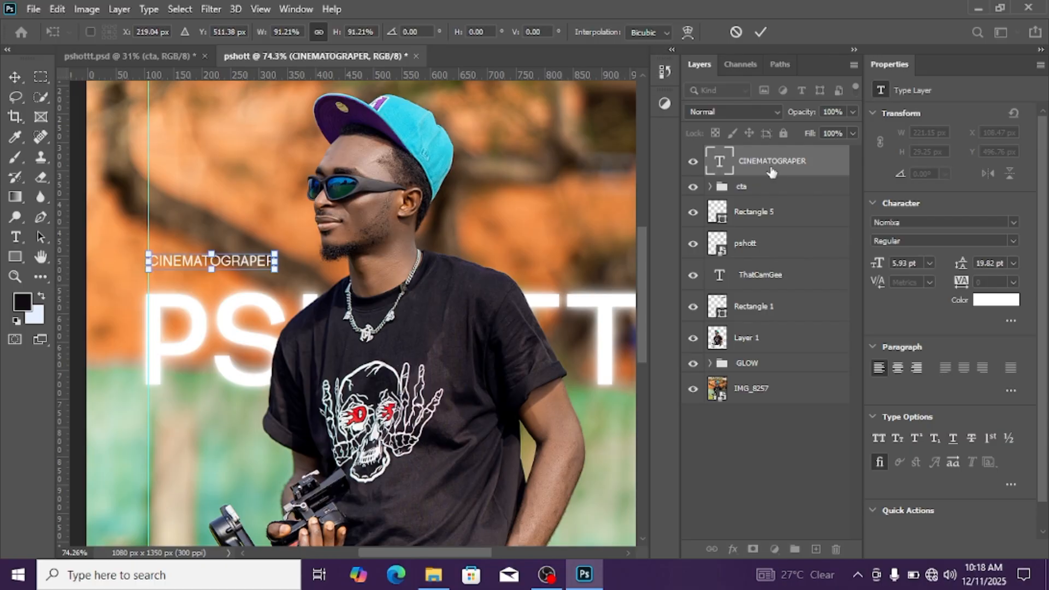
pyautogui.press('Return')
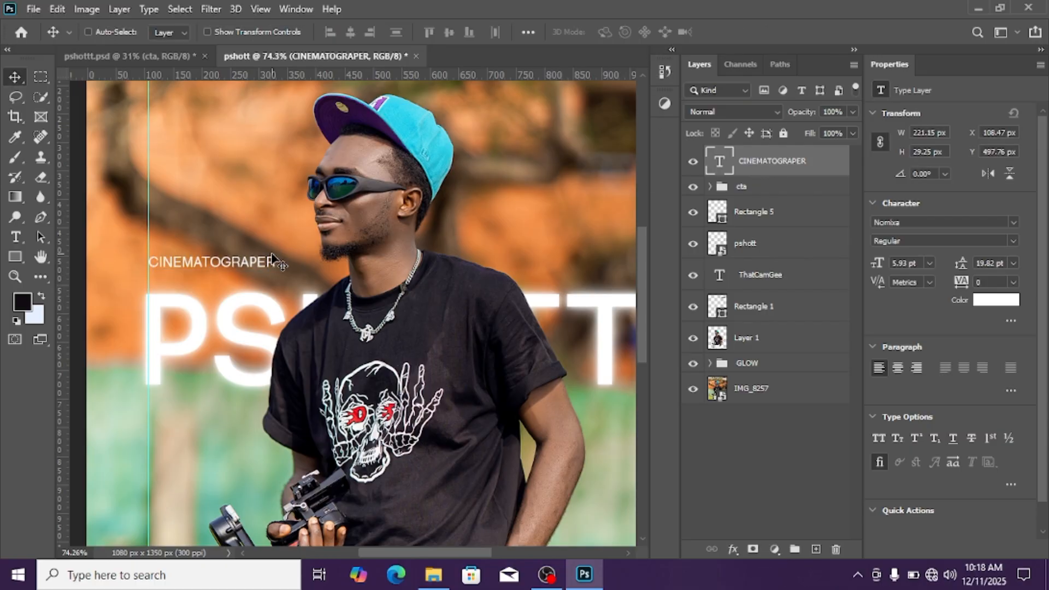
pyautogui.press('Down')
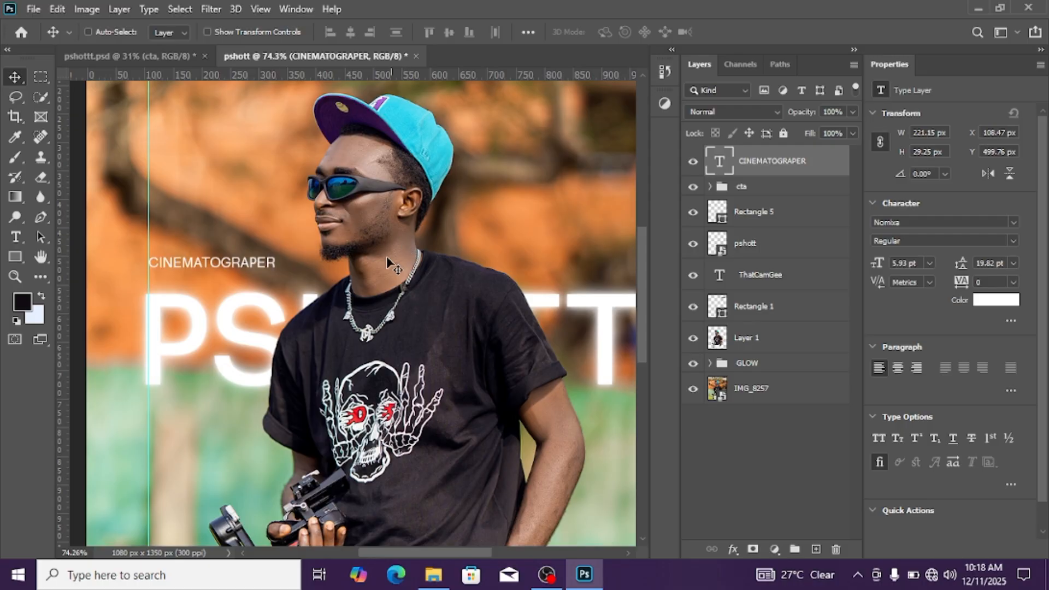
pyautogui.scroll(-2, 267, 260)
pyautogui.scroll(-3, 267, 260)
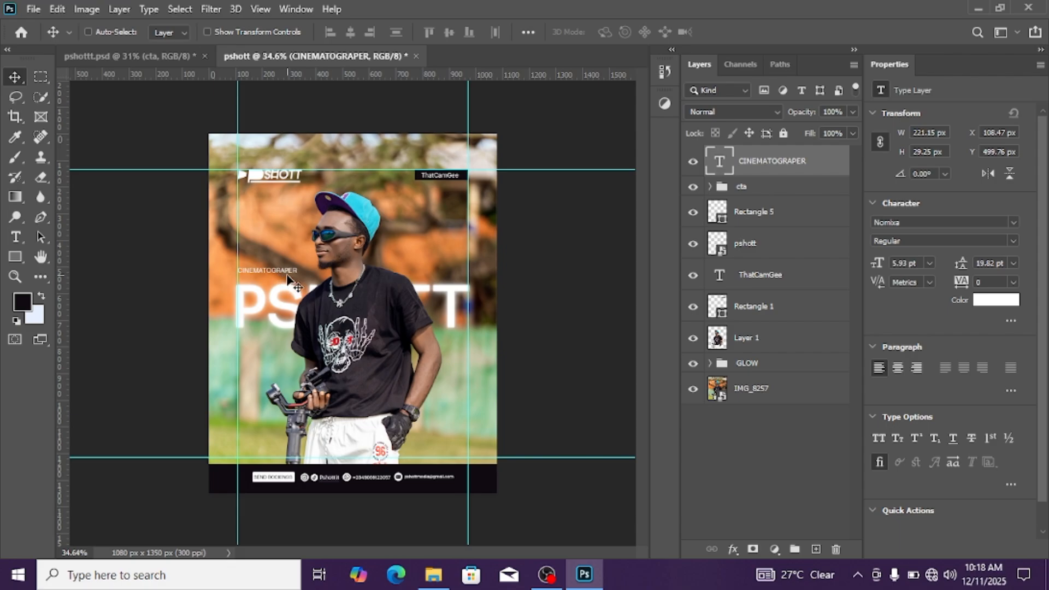
pyautogui.scroll(1, 287, 277)
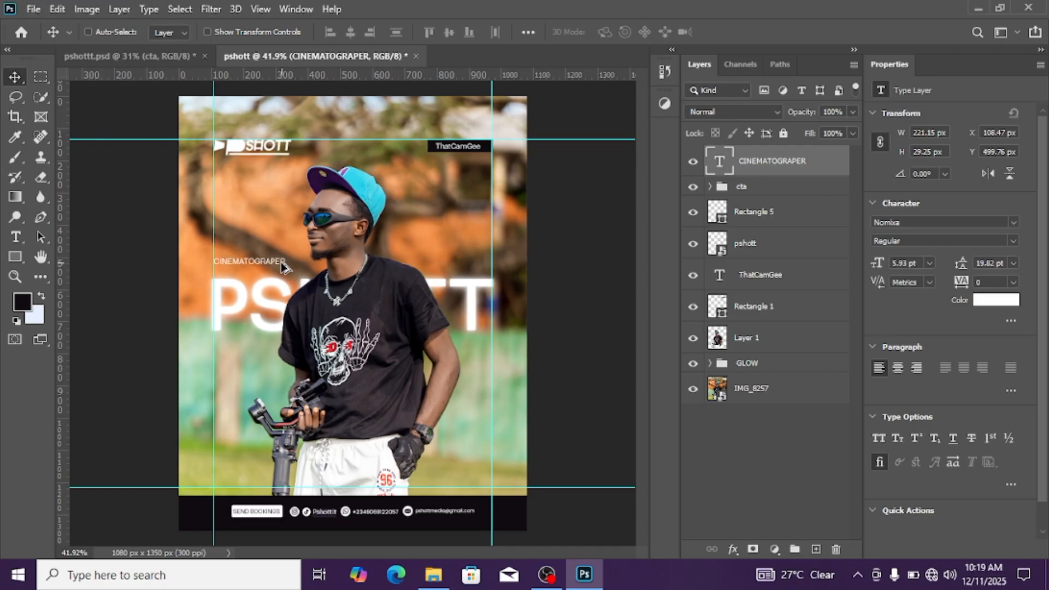
# Duplicate the CINEMATOGRAPER text straight across to the right margin guide and change the copy's wording to PHOTOGRAPER
pyautogui.moveTo(282, 265); pyautogui.dragTo(483, 269)
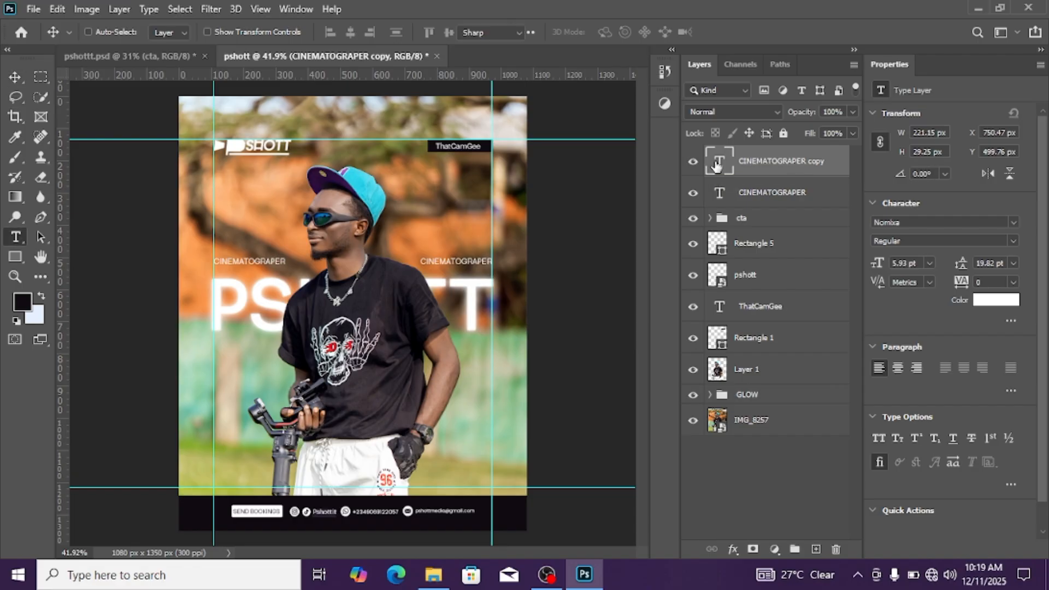
pyautogui.doubleClick(716, 165)
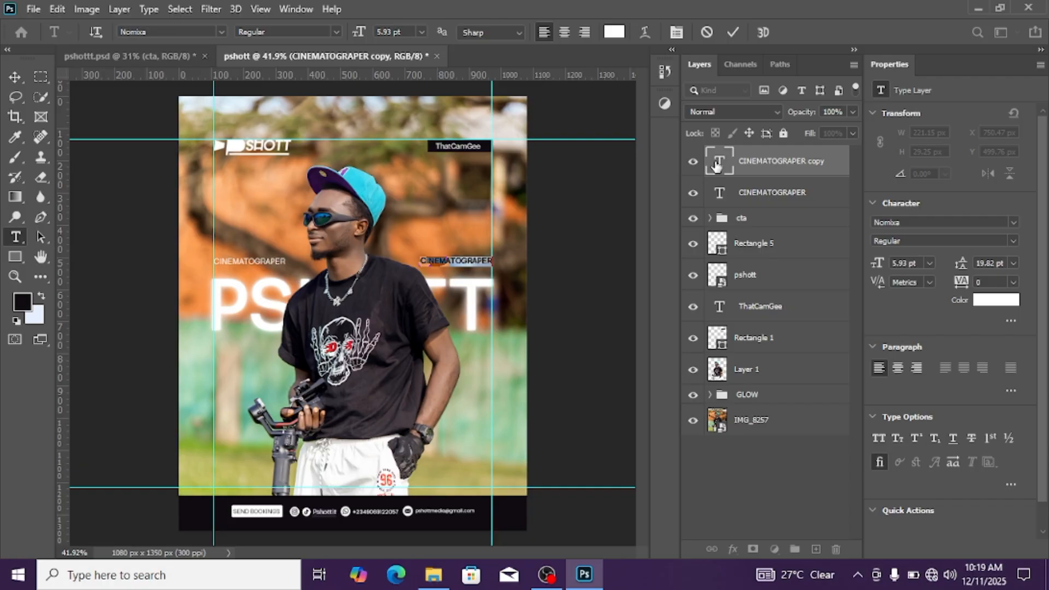
pyautogui.press('BackSpace')
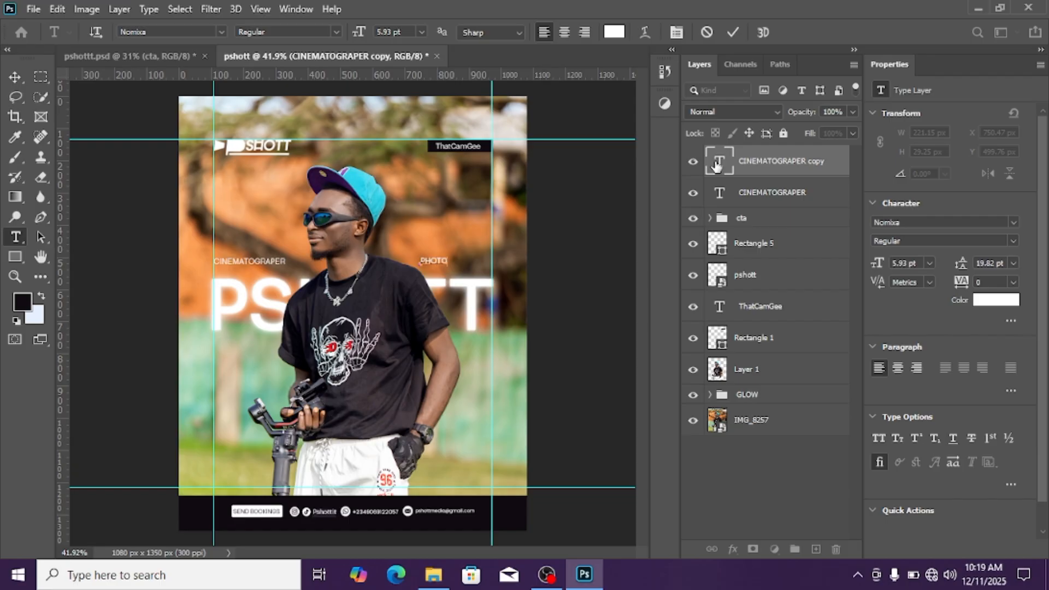
pyautogui.write('PHOTOGRAPER')
pyautogui.click(798, 157)
pyautogui.press('v')
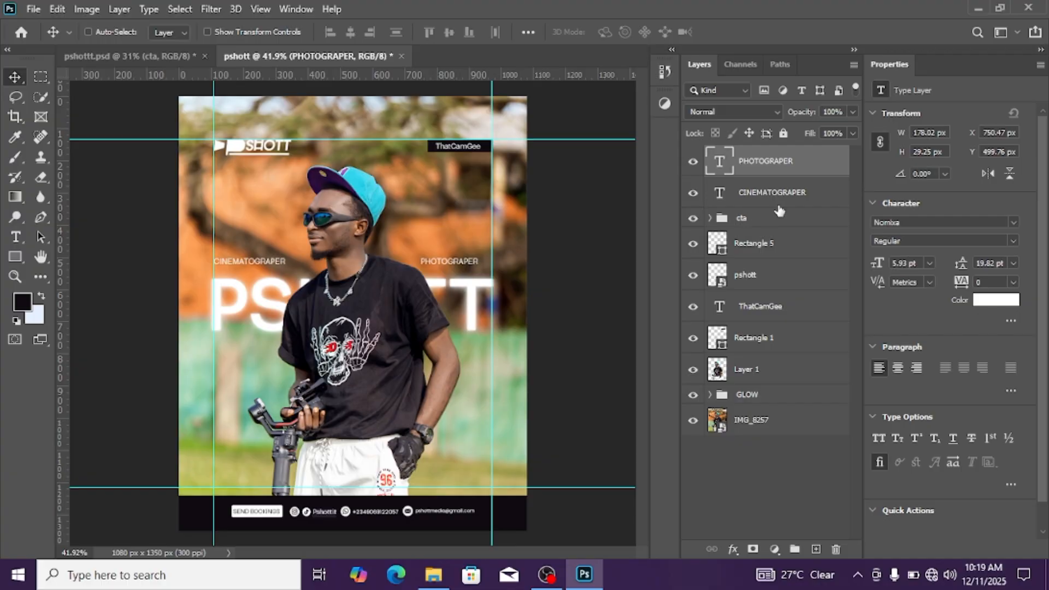
# Nudge the PHOTOGRAPER text right to about X 792 px so that it ends at the right margin guide
pyautogui.press('Right')
pyautogui.press('Right')
pyautogui.press('Right')
pyautogui.press('Right')
pyautogui.press('Right')
pyautogui.press('Right')
pyautogui.press('Right')
pyautogui.press('Right')
pyautogui.press('Right')
pyautogui.press('Right')
pyautogui.press('Right')
pyautogui.press('Right')
pyautogui.press('Right')
pyautogui.press('Right')
pyautogui.press('Right')
pyautogui.press('Right')
pyautogui.press('Right')
pyautogui.press('Right')
pyautogui.press('Right')
pyautogui.press('Right')
pyautogui.press('Right')
pyautogui.press('Right')
pyautogui.press('Right')
pyautogui.press('Right')
pyautogui.press('Right')
pyautogui.press('Right')
pyautogui.press('Right')
pyautogui.press('Right')
pyautogui.press('Right')
pyautogui.press('Right')
pyautogui.press('Right')
pyautogui.press('Right')
pyautogui.scroll(-4, 305, 223)
pyautogui.scroll(2, 370, 253)
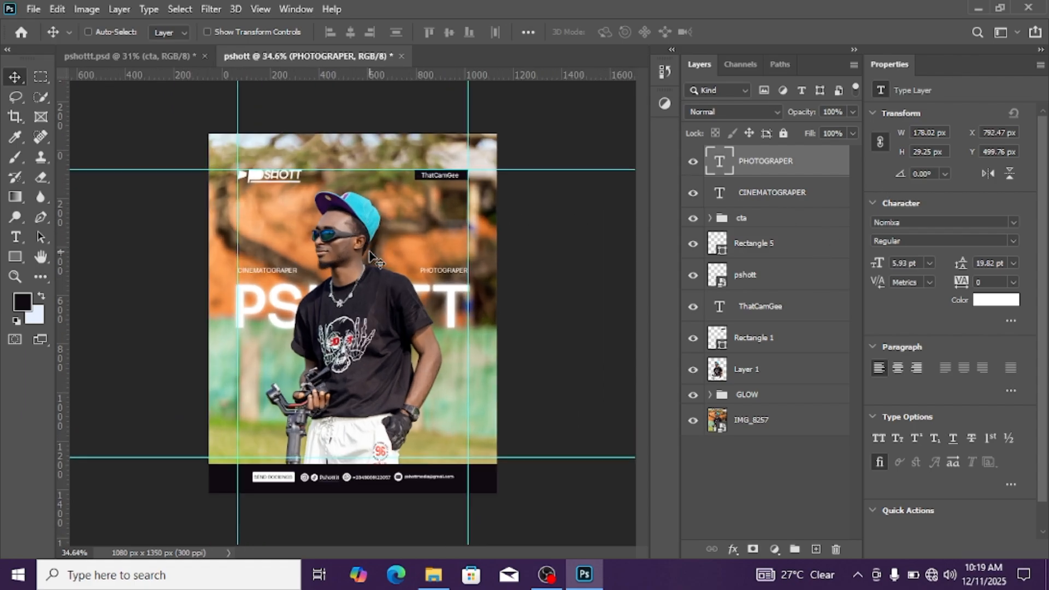
pyautogui.scroll(2, 370, 252)
pyautogui.scroll(-3, 369, 252)
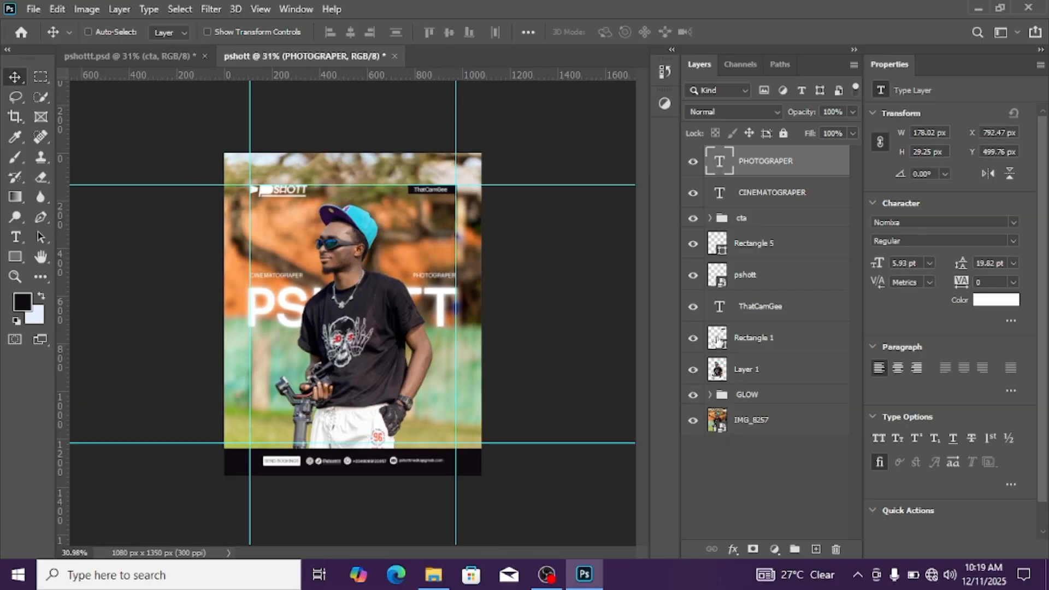
# Select the IMG_8257 layer and check the settings of the light flare copy in the finished pshottt.psd
pyautogui.click(793, 434)
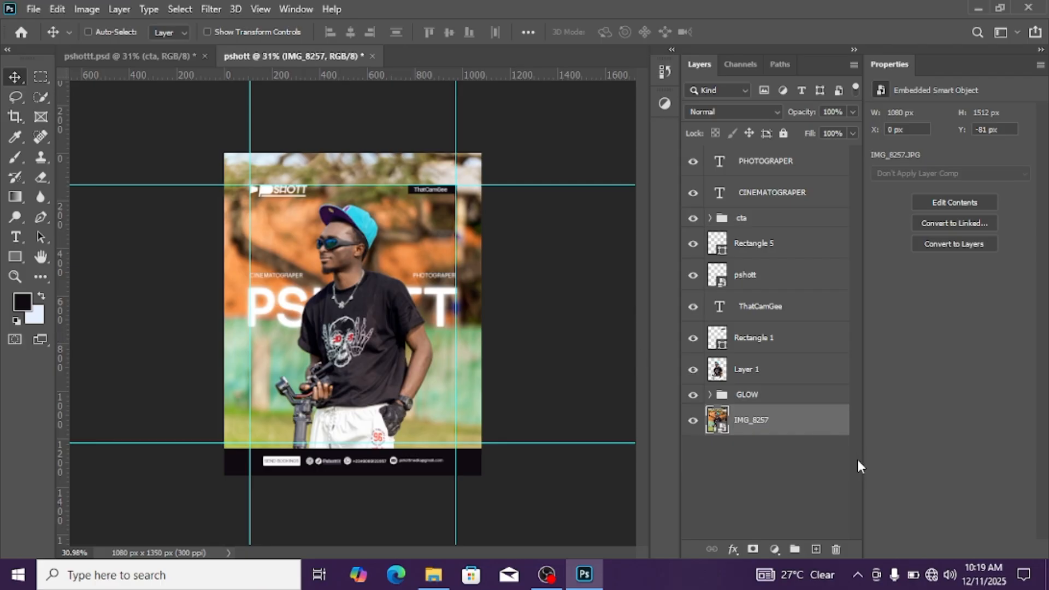
pyautogui.click(175, 54)
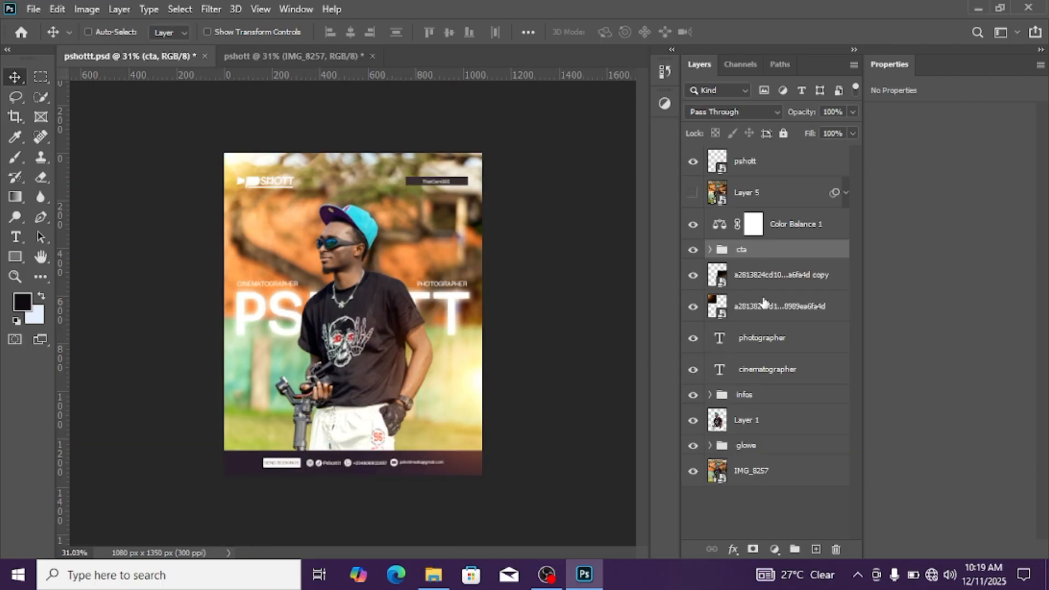
pyautogui.click(763, 289)
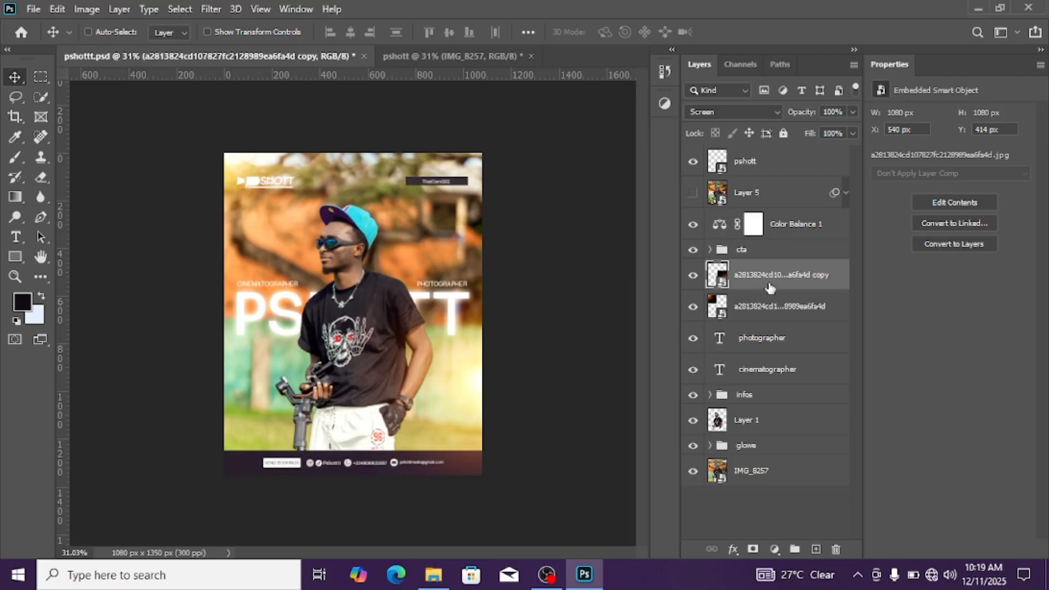
pyautogui.click(434, 58)
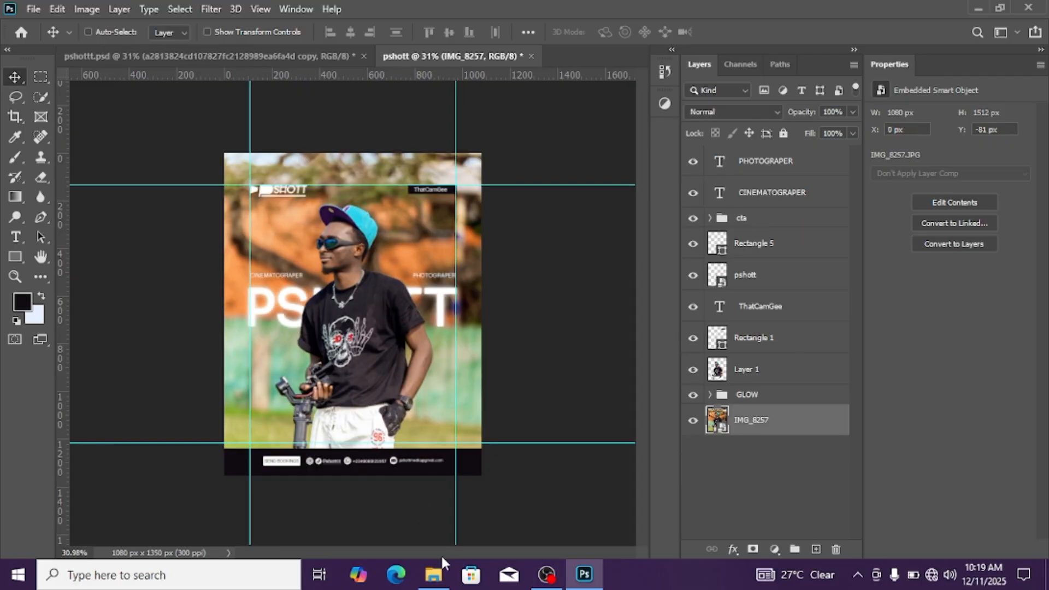
# Switch to File Explorer and place the orange light flare image from my resourses > Light glitches into the pshott document
pyautogui.click(435, 578)
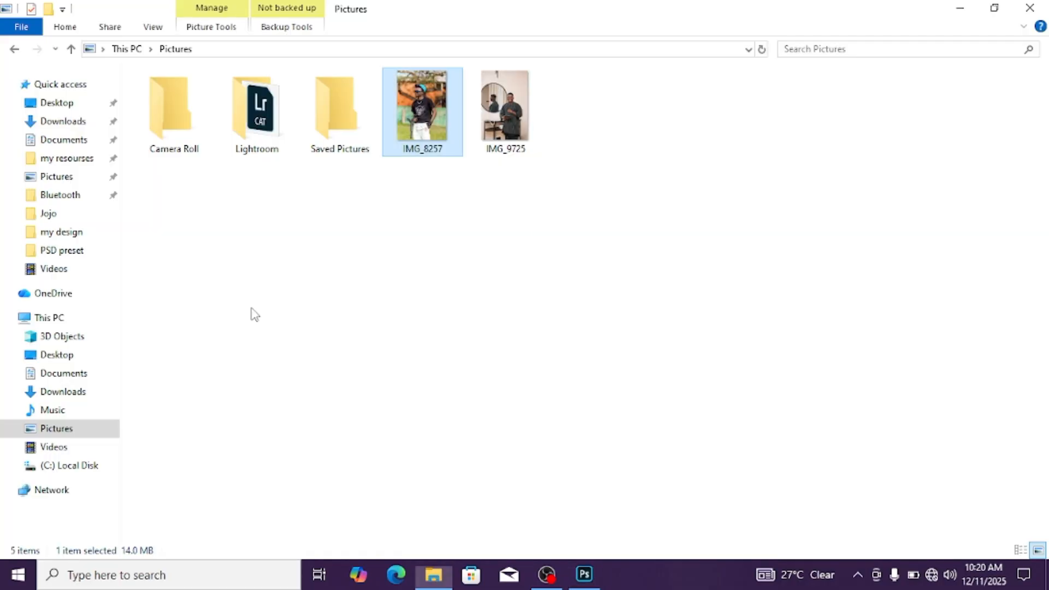
pyautogui.click(69, 159)
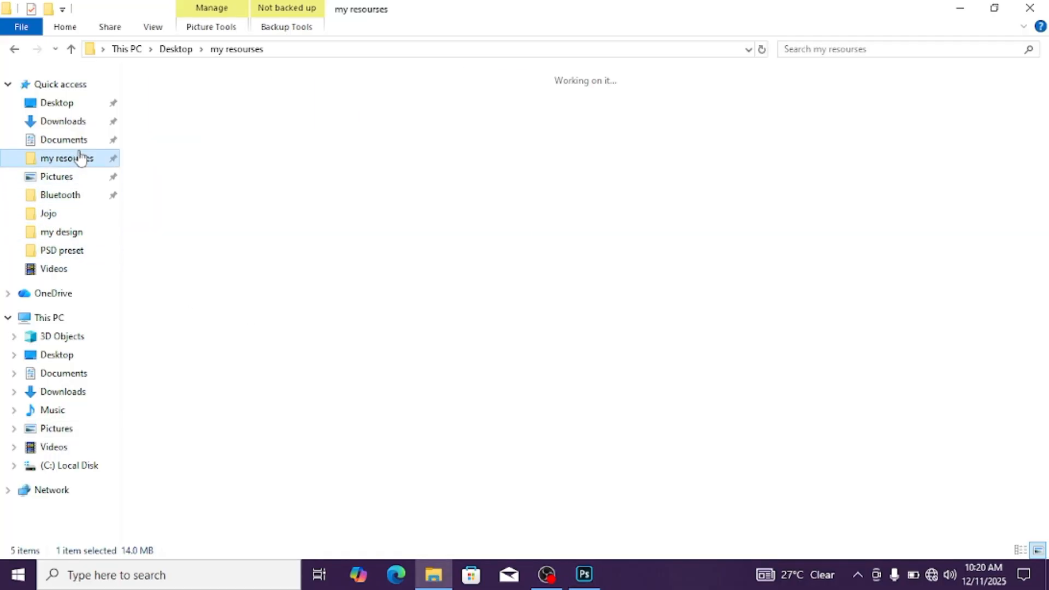
pyautogui.click(934, 202)
pyautogui.doubleClick(933, 202)
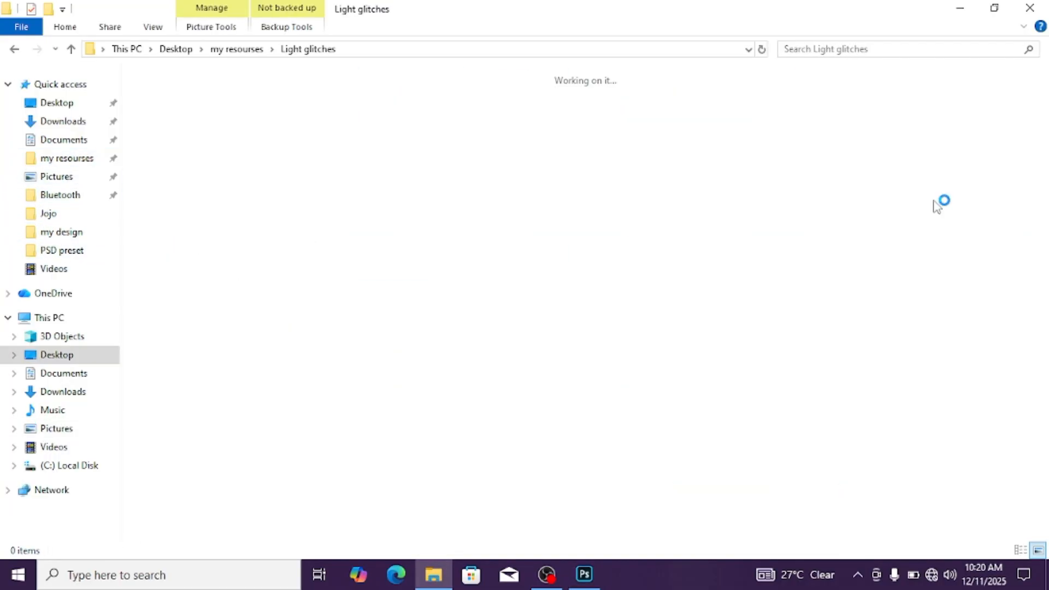
pyautogui.click(646, 370)
pyautogui.moveTo(646, 371); pyautogui.dragTo(491, 392)
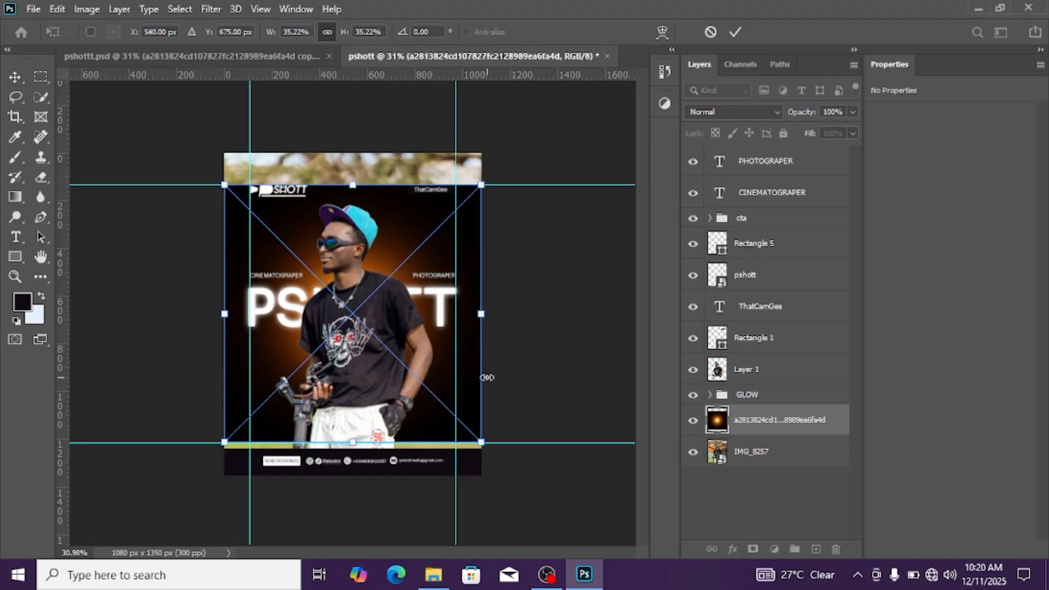
# Move the light flare layer to the top of the layer stack and set its blend mode to Screen
pyautogui.moveTo(814, 421); pyautogui.dragTo(779, 155)
pyautogui.click(731, 111)
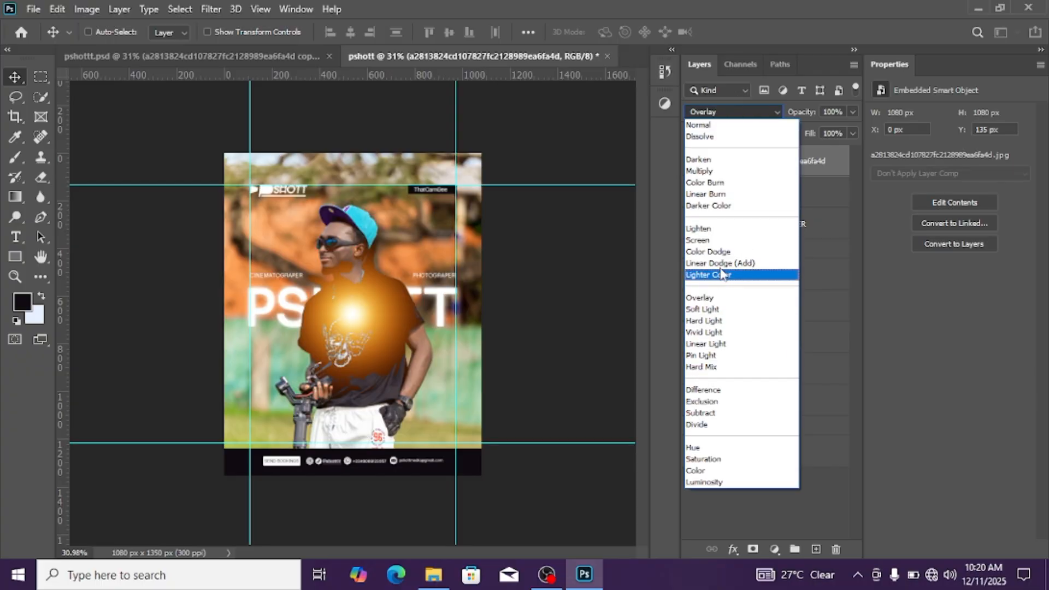
pyautogui.click(702, 239)
# Position the light flare at the flyer's lower right edge and a duplicate of it at the upper left corner
pyautogui.moveTo(326, 328); pyautogui.dragTo(247, 277)
pyautogui.moveTo(445, 399); pyautogui.dragTo(454, 400)
pyautogui.scroll(3, 450, 400)
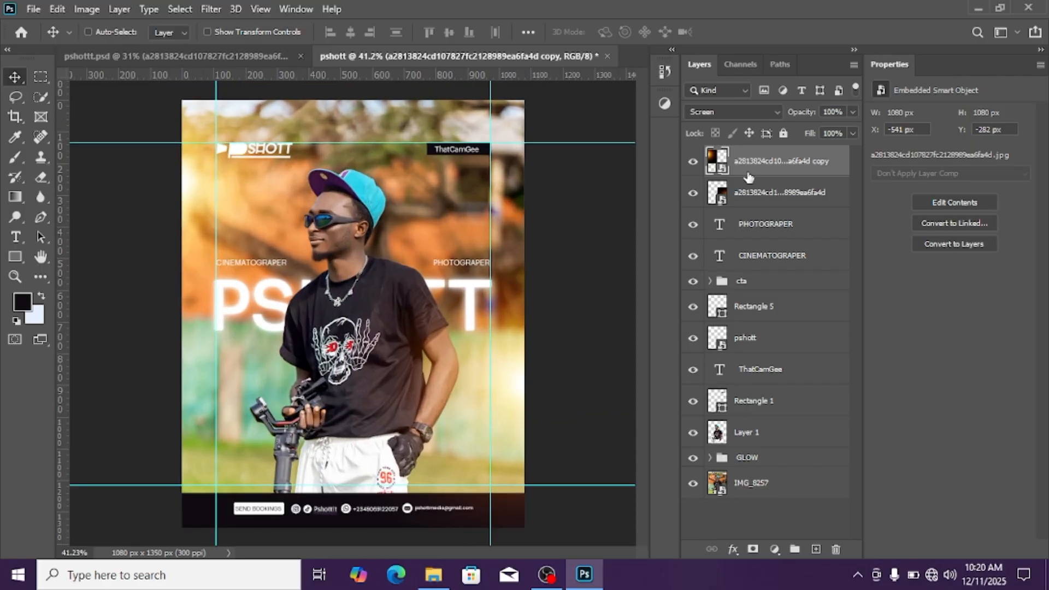
# Select the original light flare layer and shift it slightly outward to about X 563 px, Y 371 px
pyautogui.hotkey('shift', 'alt', 'n')
pyautogui.click(771, 215)
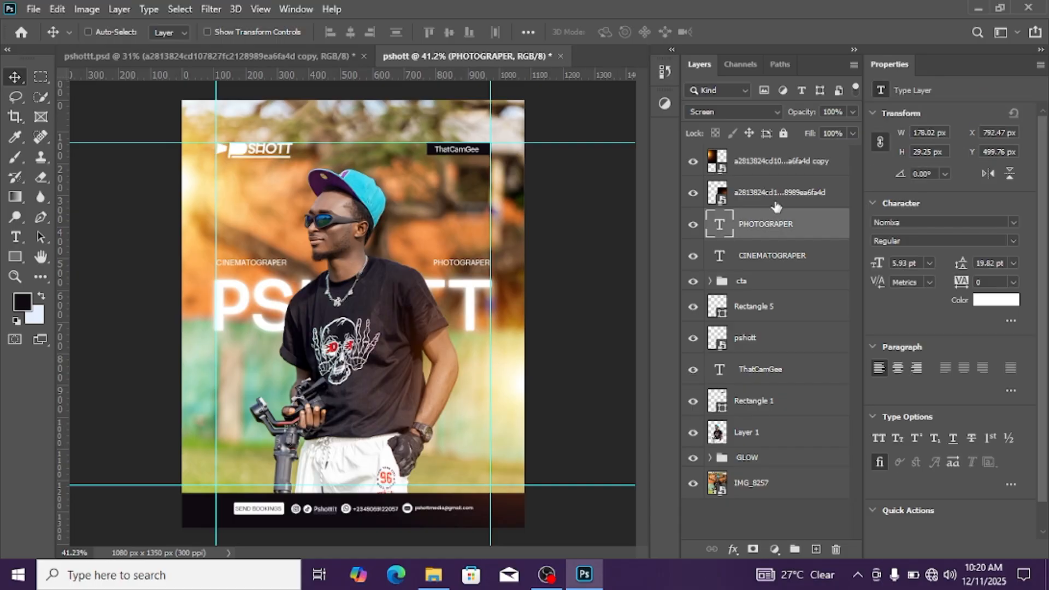
pyautogui.click(774, 202)
pyautogui.click(763, 163)
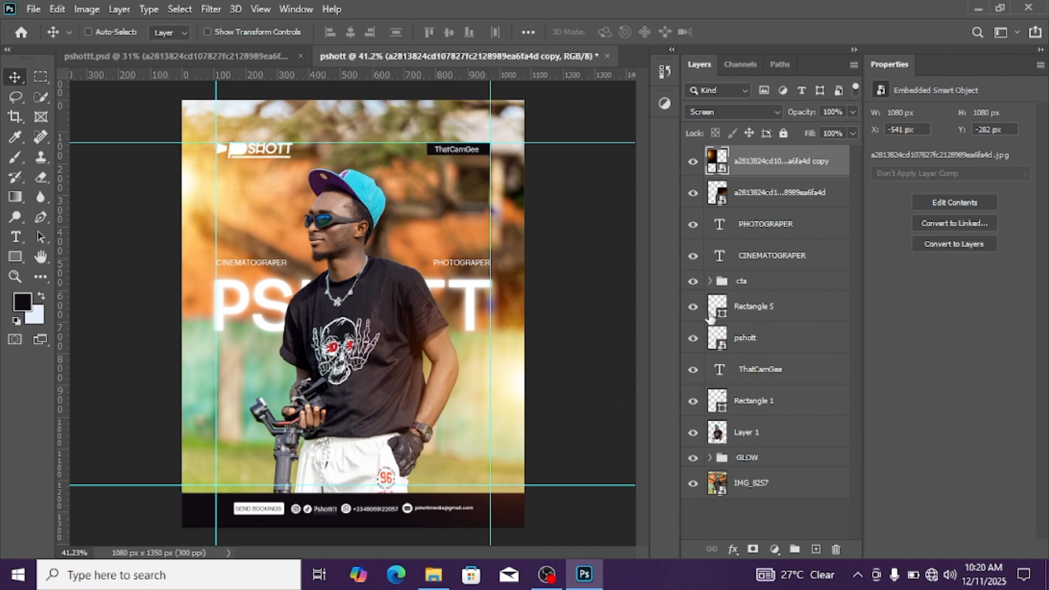
pyautogui.click(757, 202)
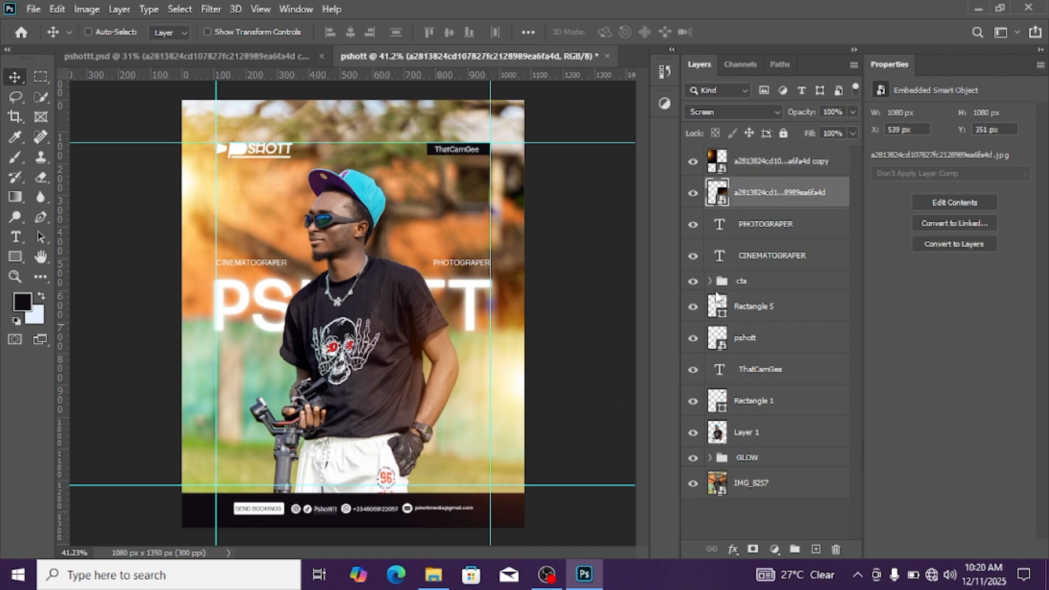
pyautogui.moveTo(509, 420); pyautogui.dragTo(515, 424)
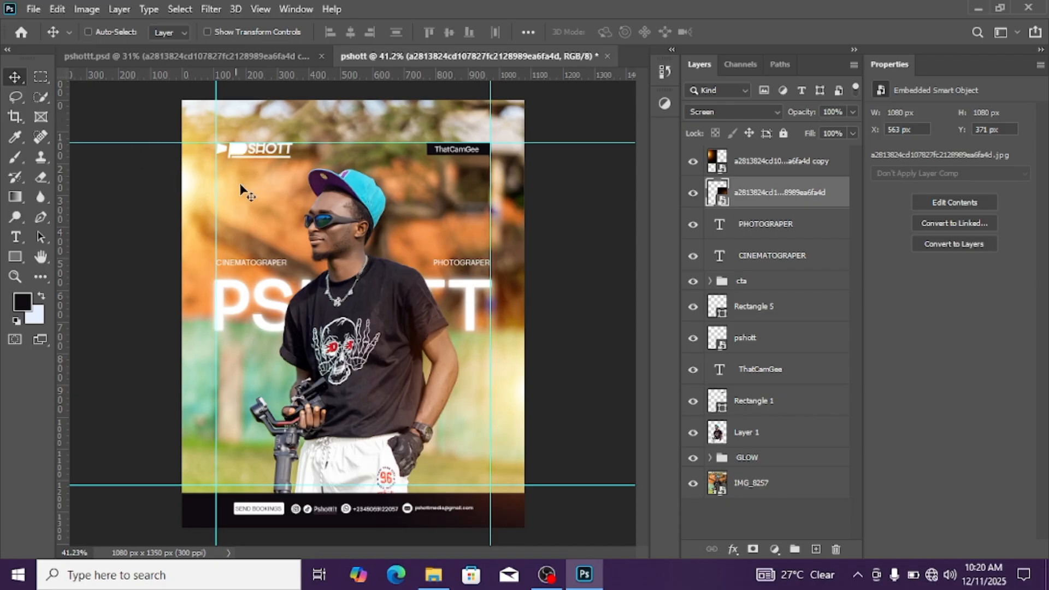
# Select all layers, stamp them into one merged layer on top of the stack, and convert it to a smart object
pyautogui.scroll(-1, 350, 295)
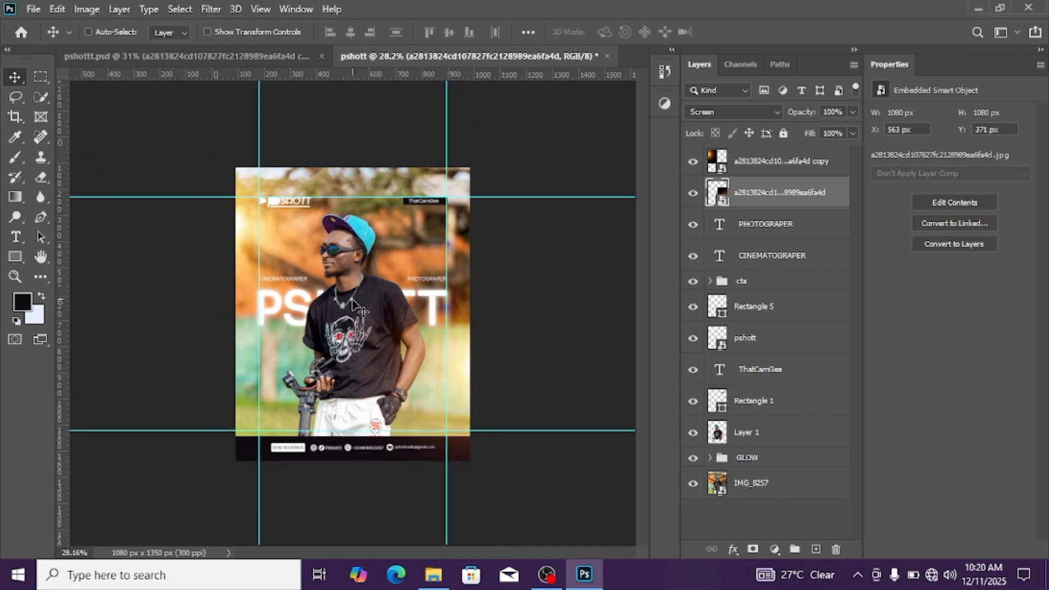
pyautogui.scroll(-1, 338, 343)
pyautogui.scroll(-1, 338, 343)
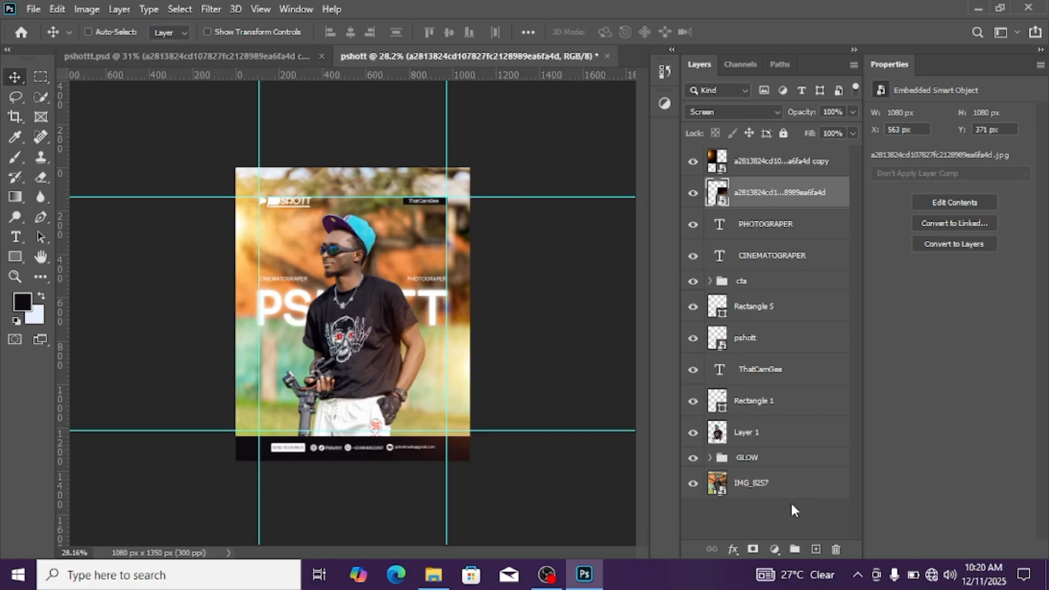
pyautogui.click(791, 499)
pyautogui.click(783, 493)
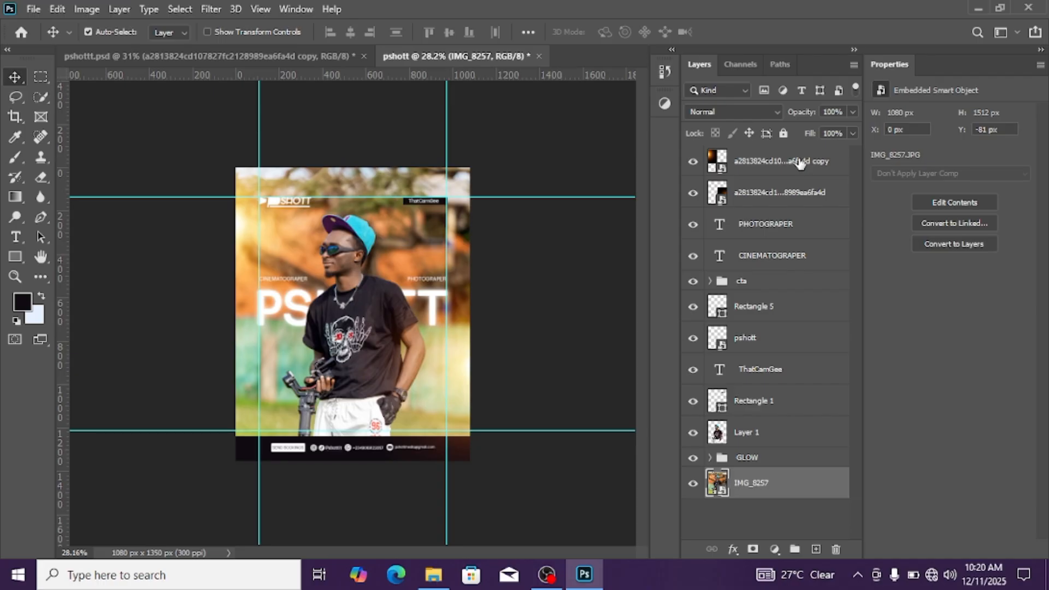
pyautogui.keyDown('shift'); pyautogui.click(799, 162); pyautogui.keyUp('shift')
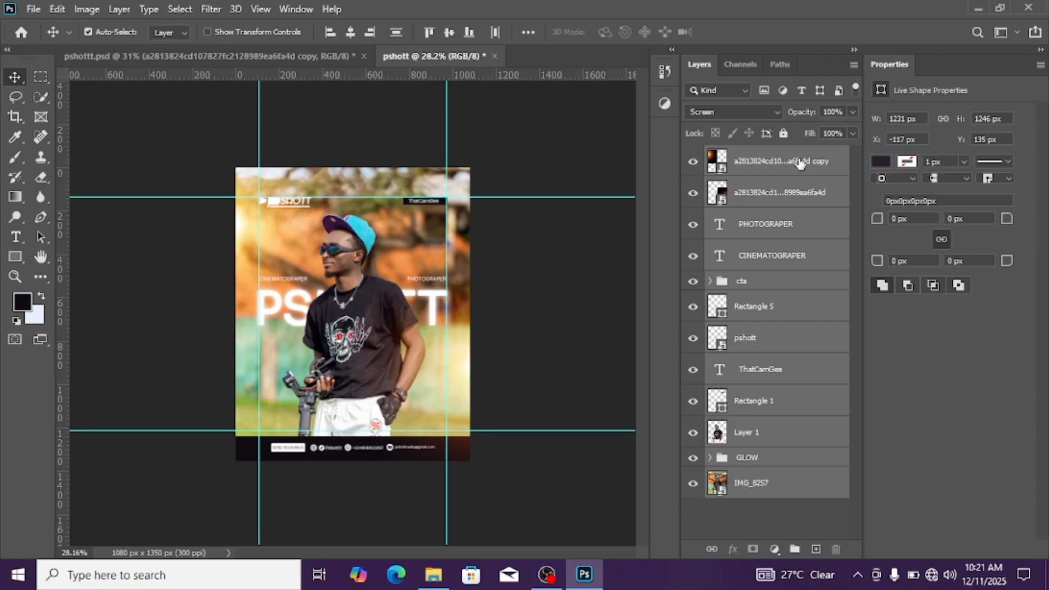
pyautogui.hotkey('ctrl', 'shift', 'alt', 'e')
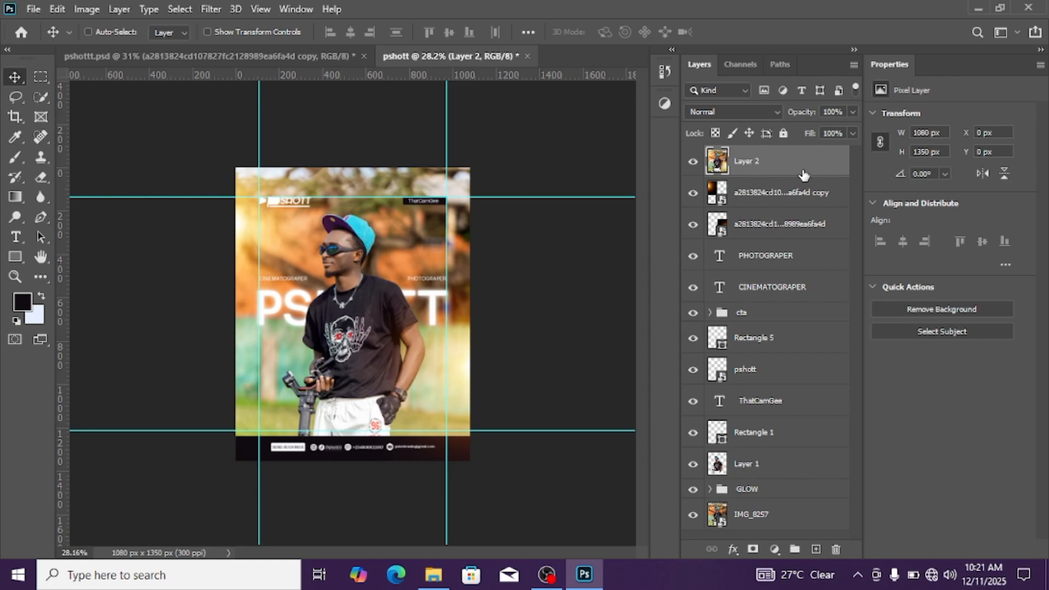
pyautogui.rightClick(798, 168)
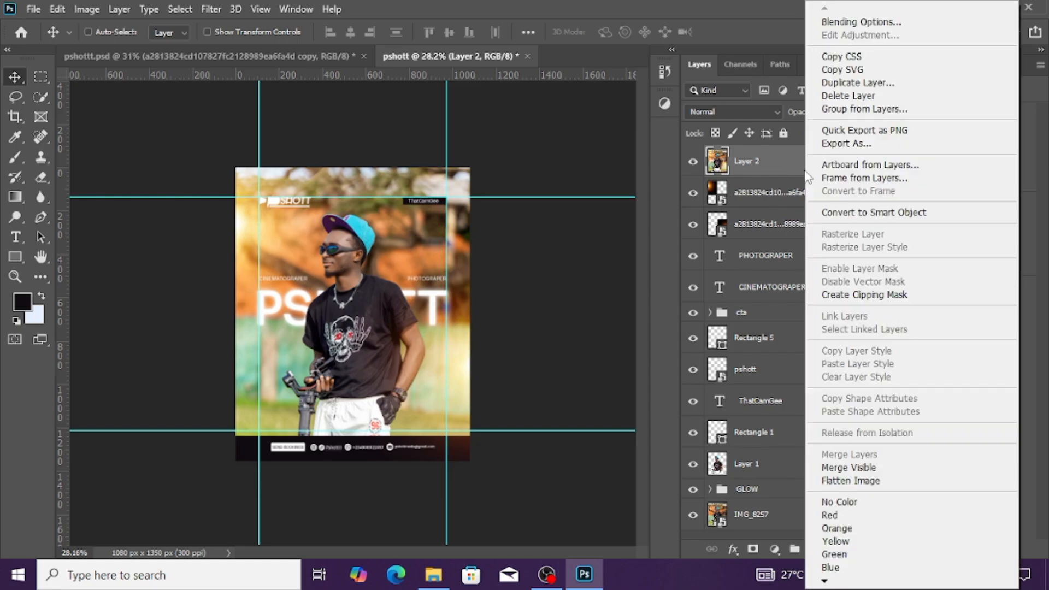
pyautogui.click(843, 212)
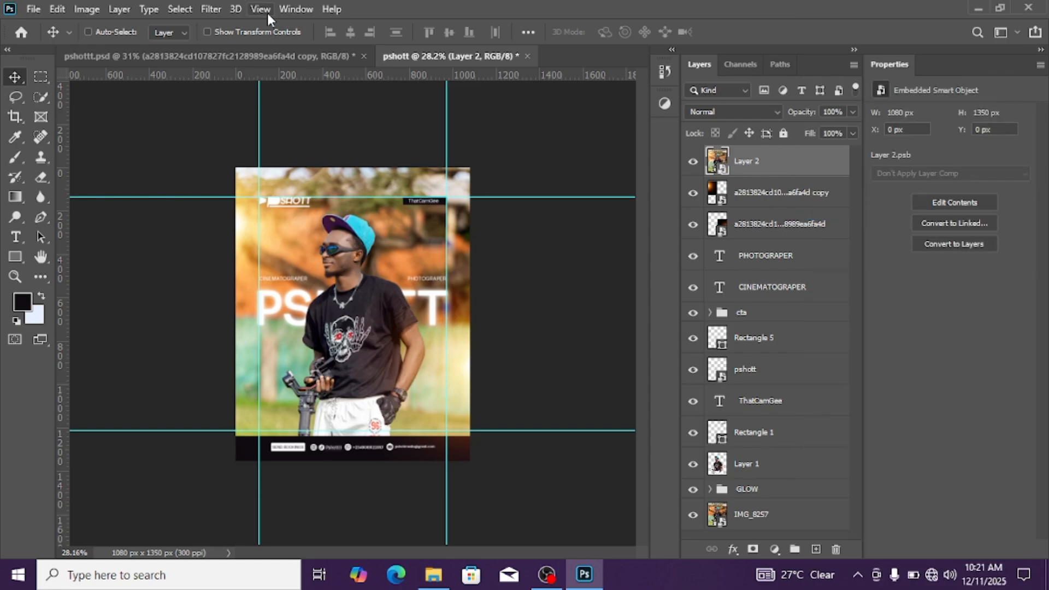
# Open the Camera Raw Filter on the merged smart object and set the Grain effect to 14
pyautogui.click(211, 9)
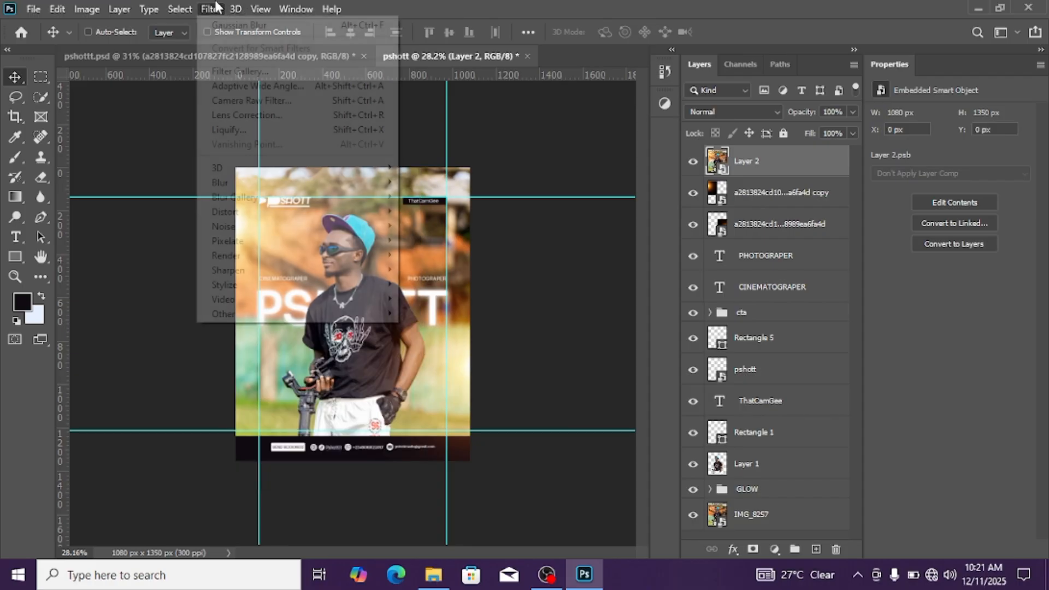
pyautogui.click(210, 8)
pyautogui.click(211, 9)
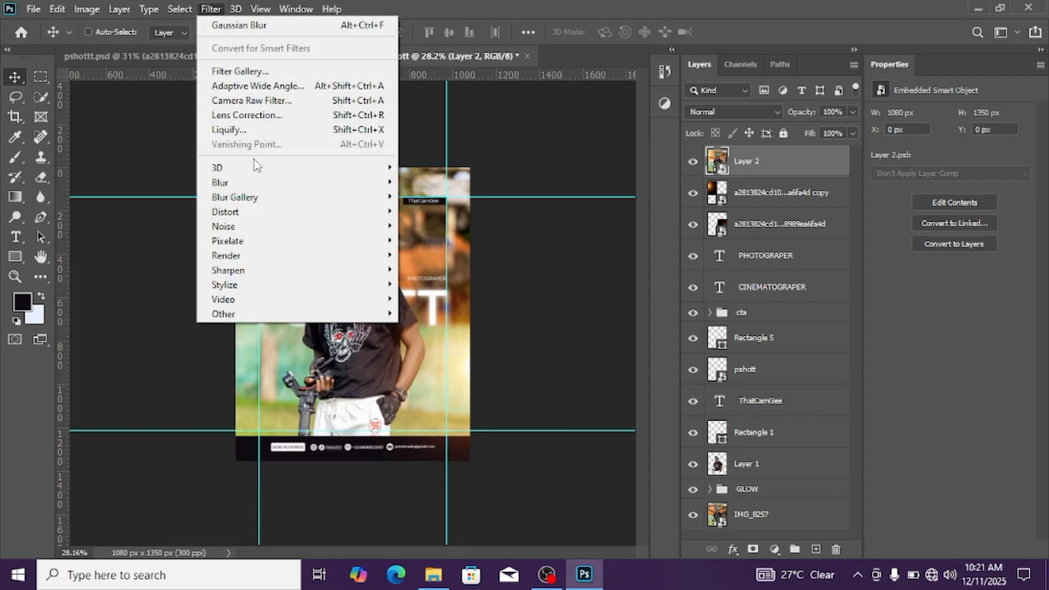
pyautogui.click(271, 106)
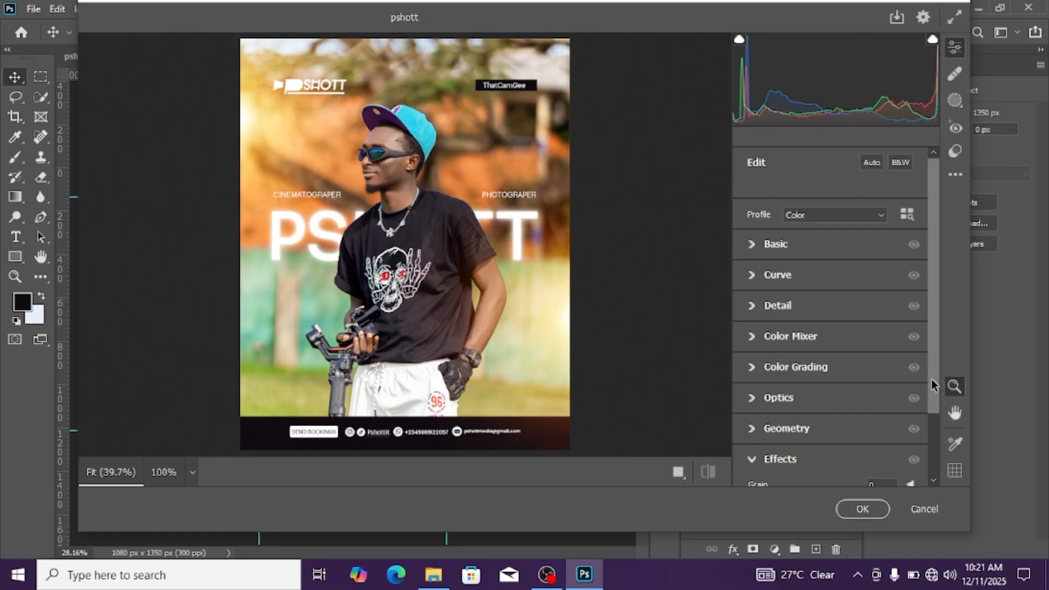
pyautogui.scroll(-3, 932, 385)
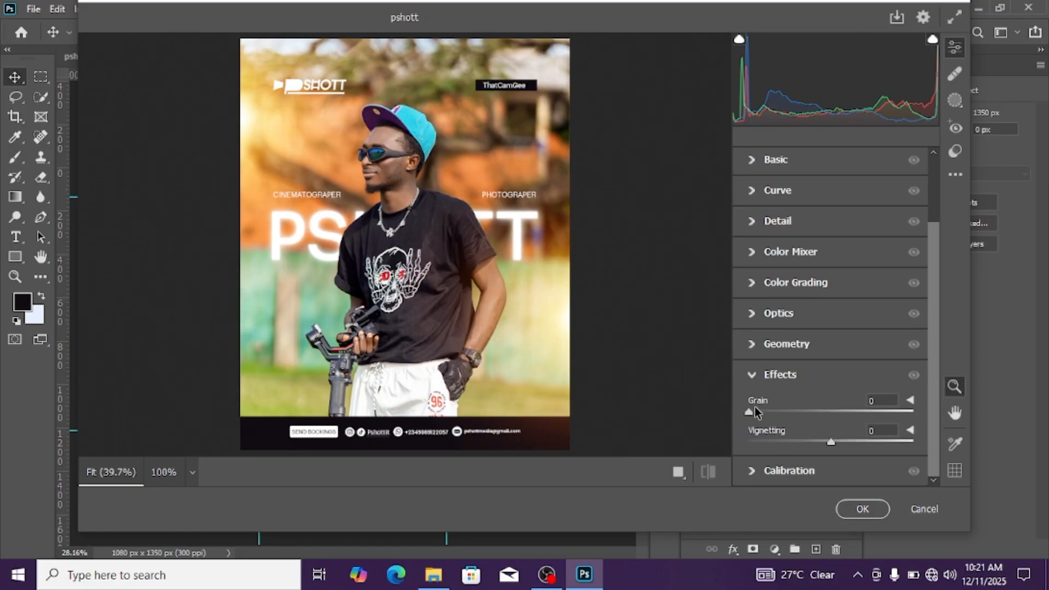
pyautogui.moveTo(754, 409); pyautogui.dragTo(769, 409)
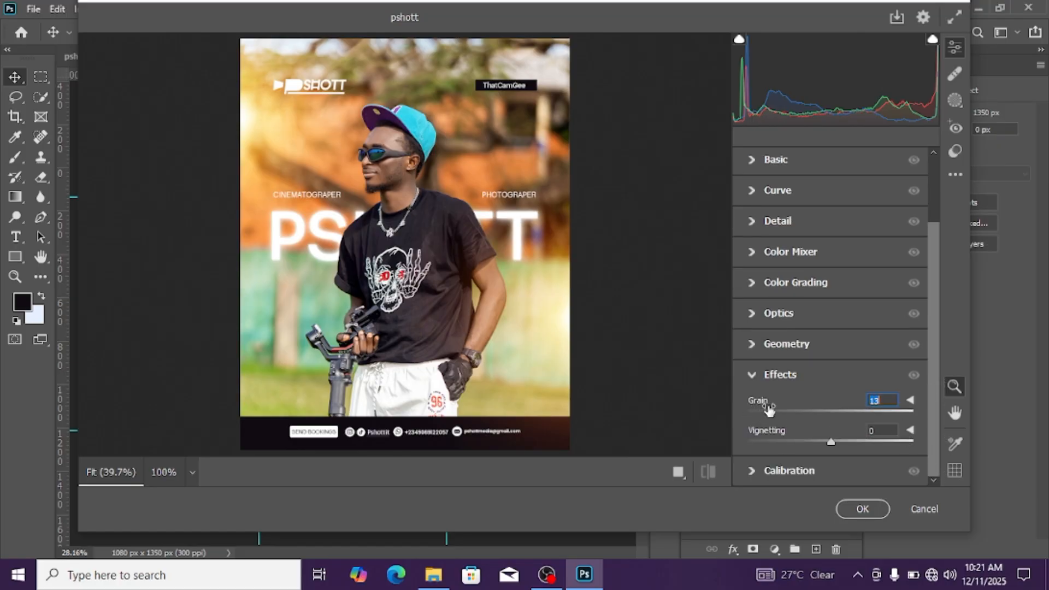
pyautogui.click(755, 375)
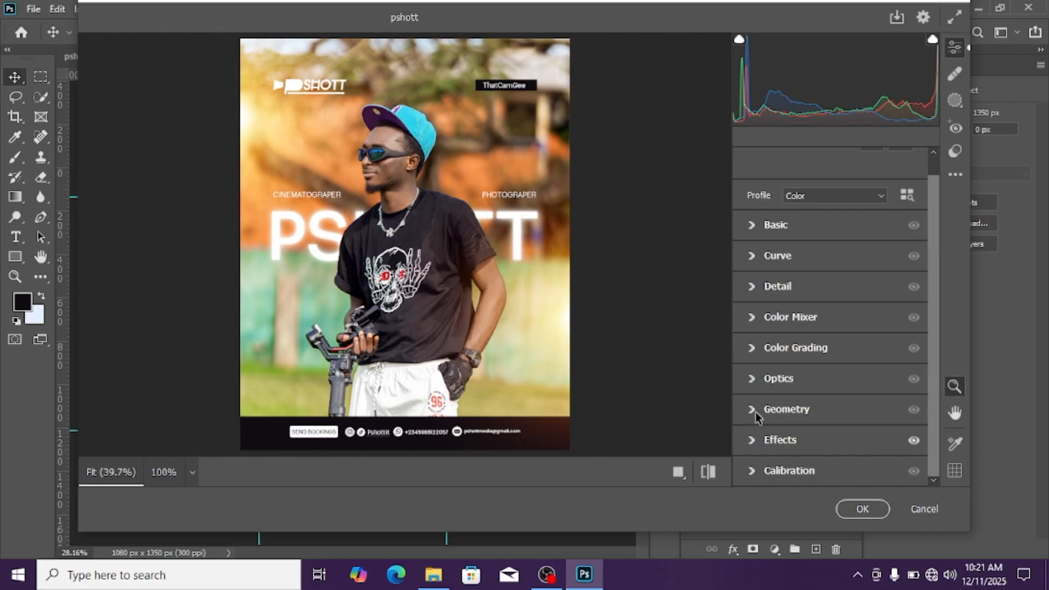
pyautogui.click(752, 441)
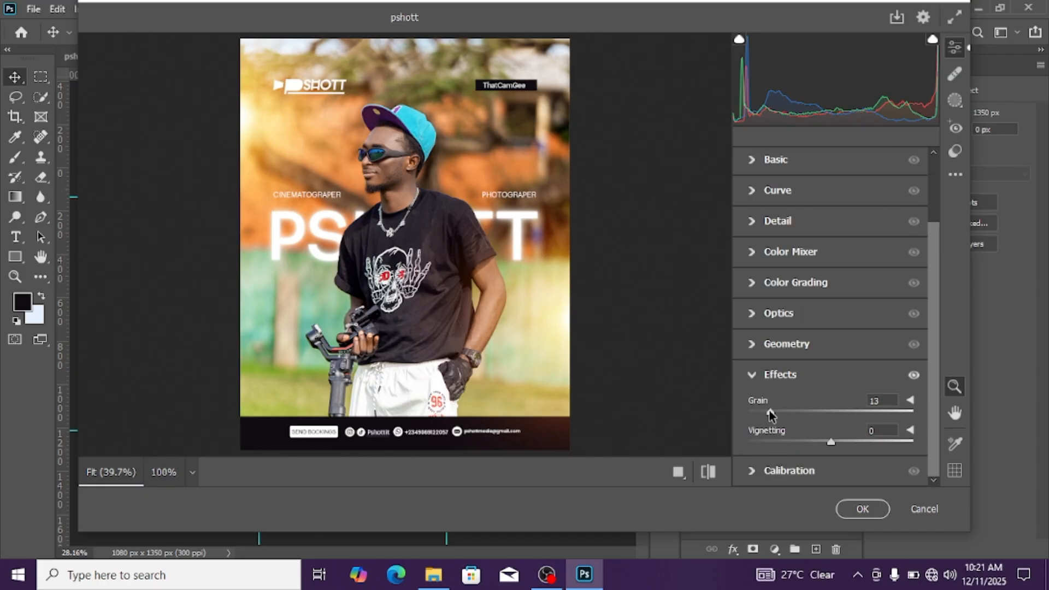
pyautogui.moveTo(769, 411); pyautogui.dragTo(772, 413)
# Set the Camera Raw vignetting to -64 and apply the filter to the merged layer
pyautogui.moveTo(826, 444); pyautogui.dragTo(777, 446)
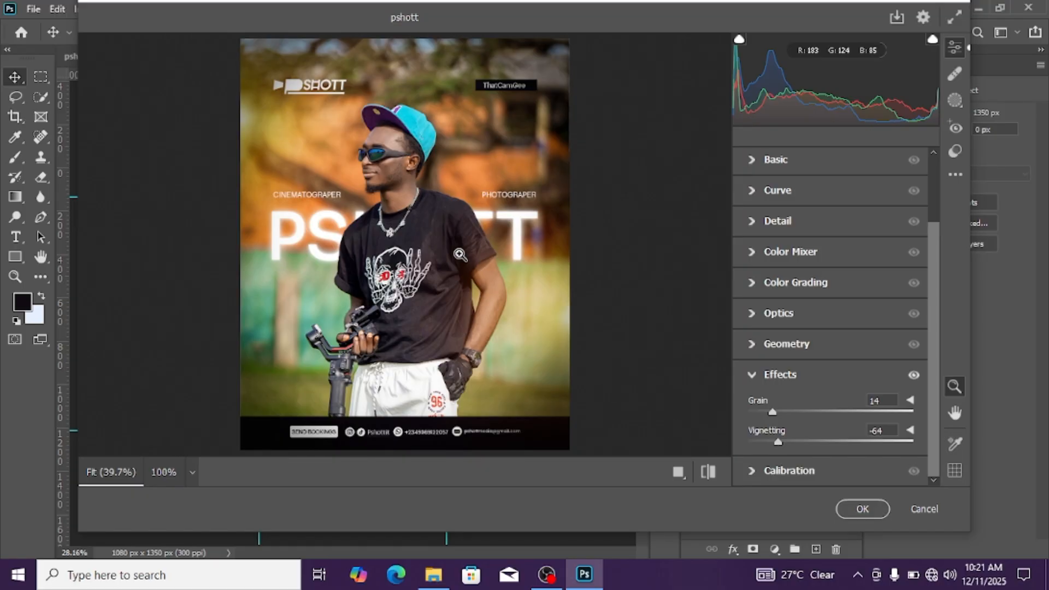
pyautogui.scroll(3, 331, 134)
pyautogui.scroll(-2, 331, 133)
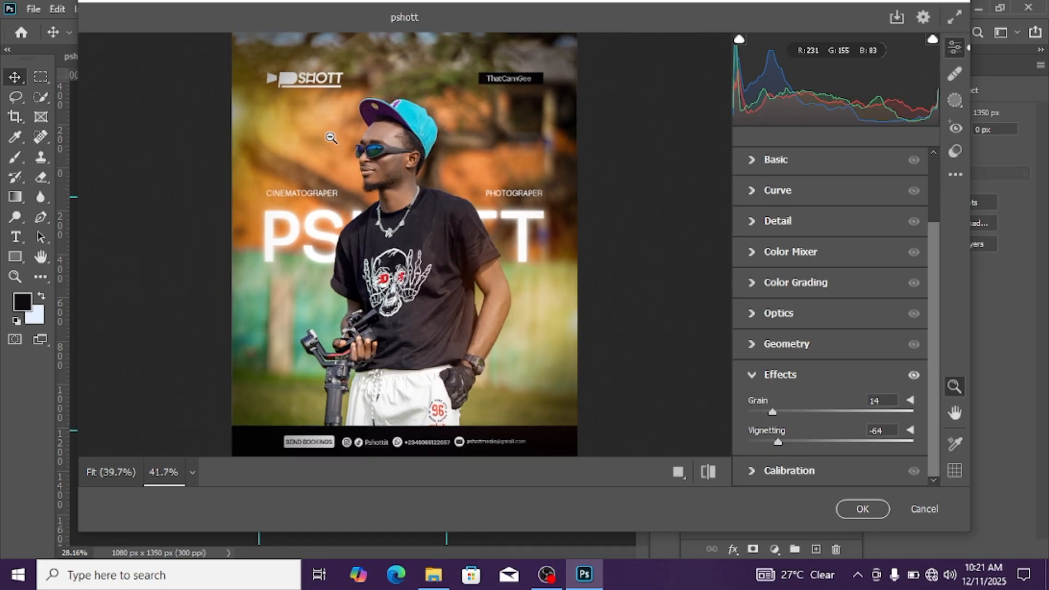
pyautogui.click(862, 509)
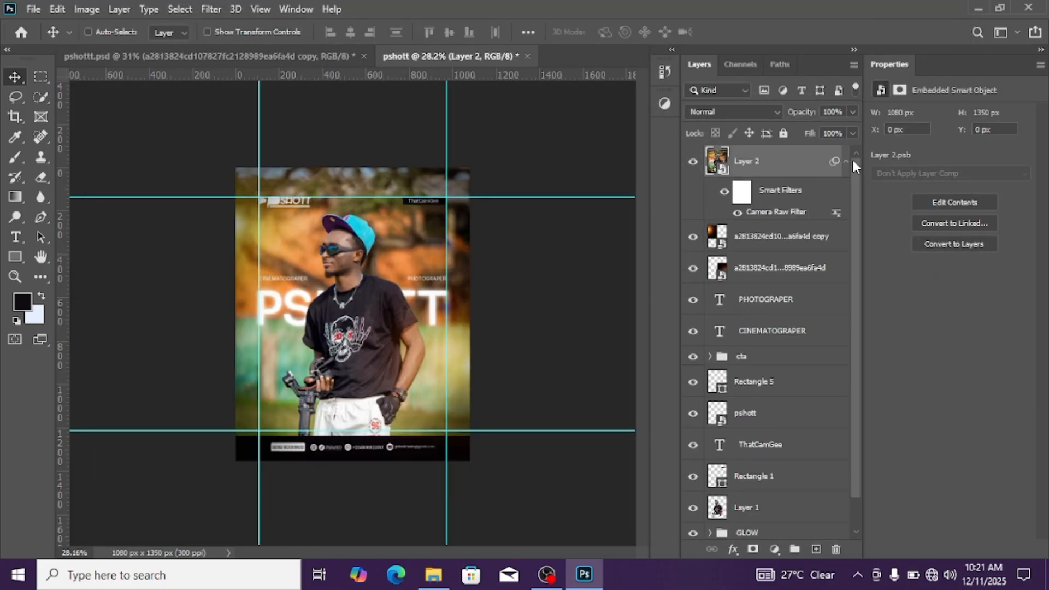
# Compare the flyer with and without the filtered merged layer, and collapse that layer's smart filter list
pyautogui.scroll(2, 398, 243)
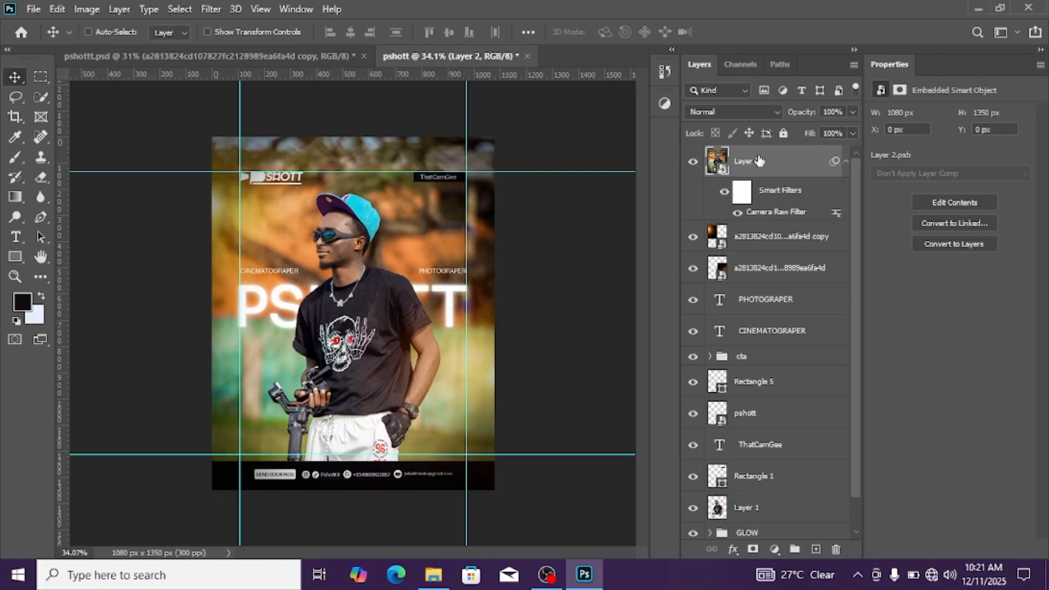
pyautogui.click(692, 163)
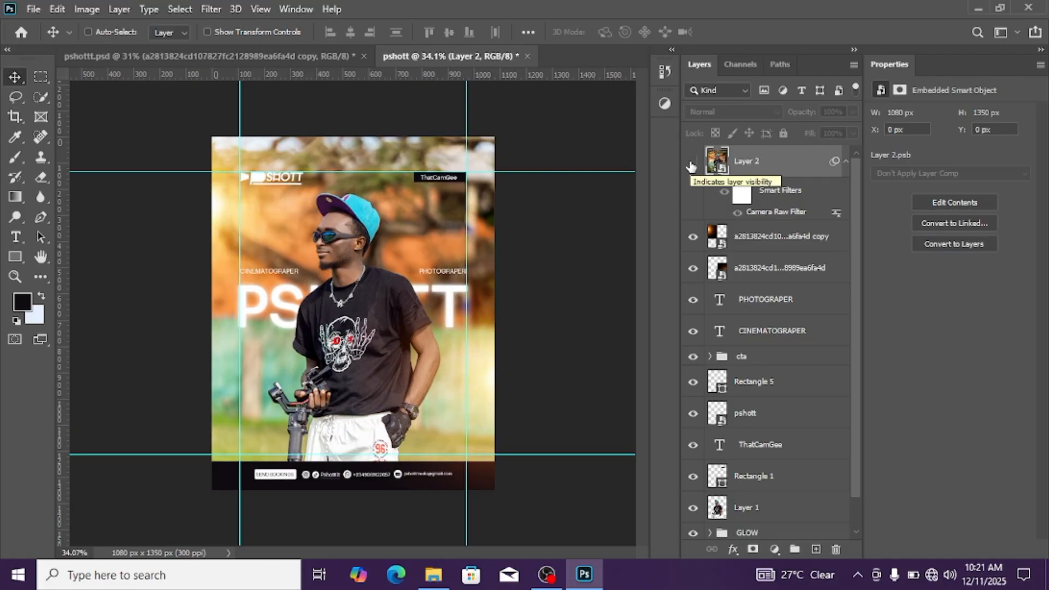
pyautogui.click(692, 163)
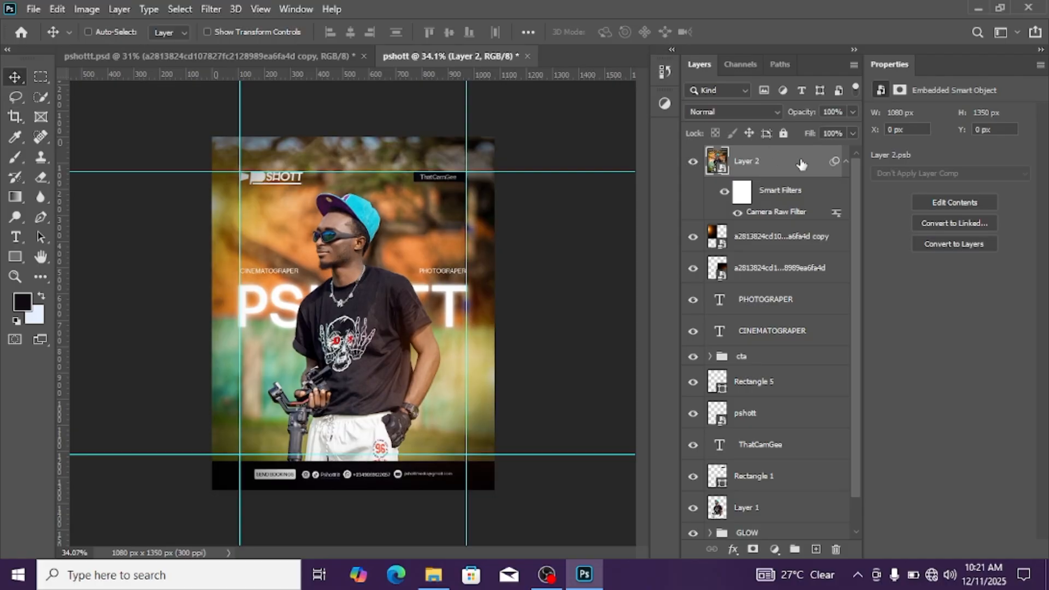
pyautogui.click(846, 163)
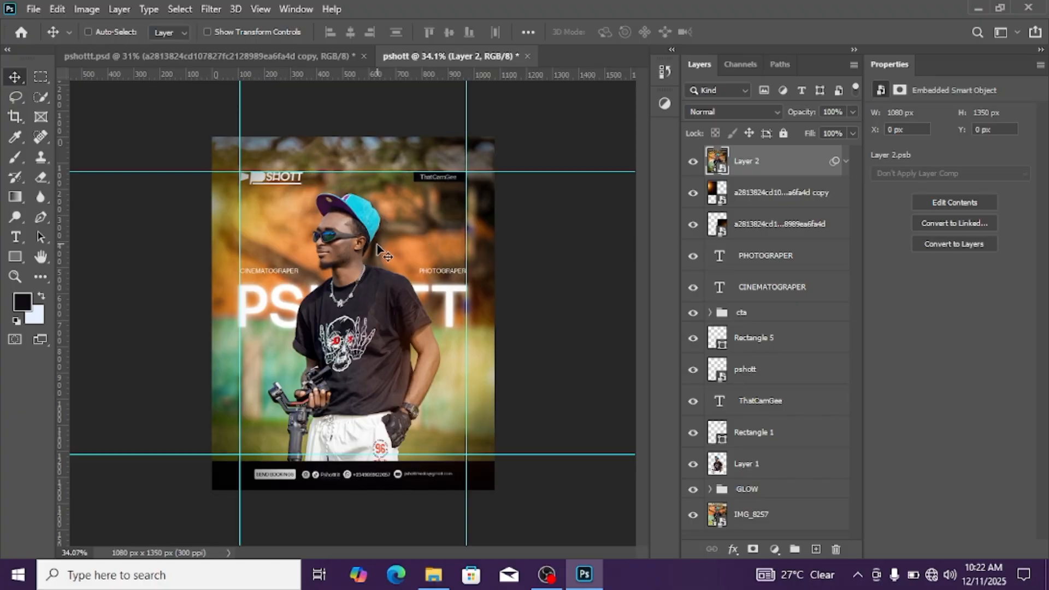
pyautogui.scroll(-1, 365, 264)
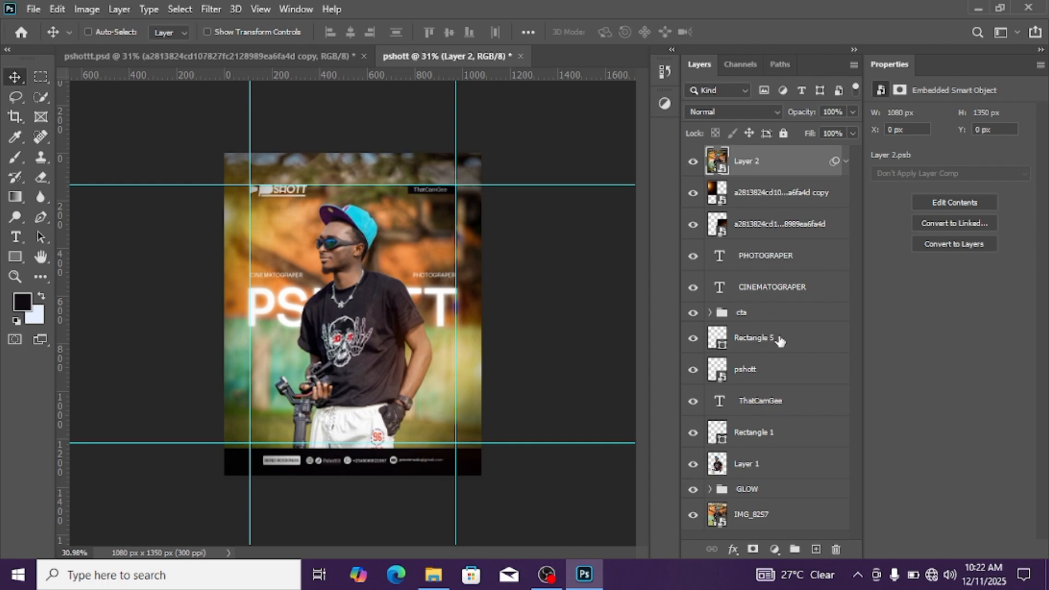
# Group the pshott logo, the ThatCamGee text and Rectangle 1, and name the group LOGO
pyautogui.click(761, 375)
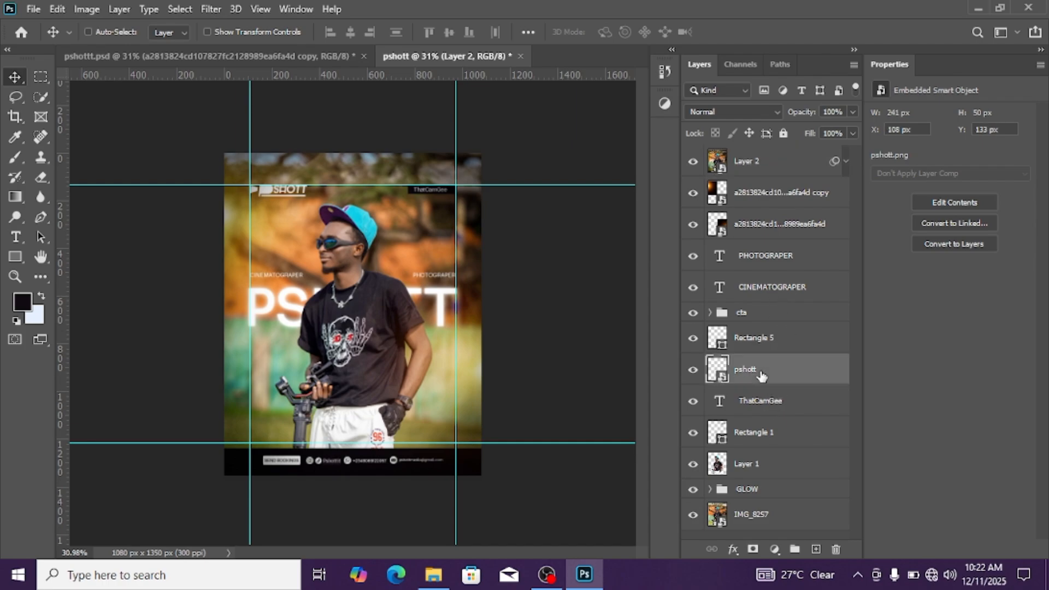
pyautogui.click(768, 432)
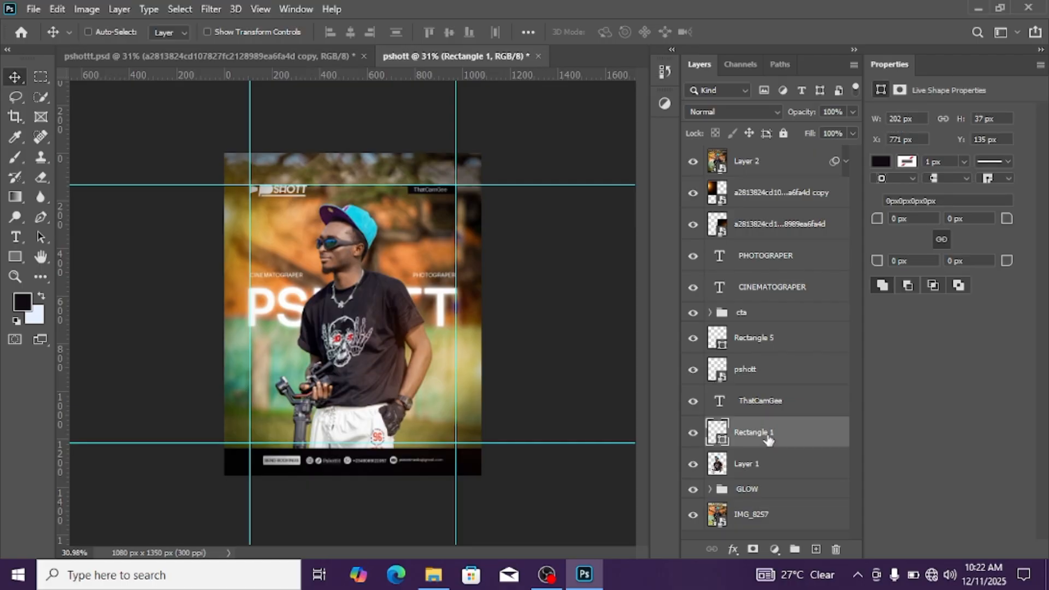
pyautogui.keyDown('shift'); pyautogui.click(778, 383); pyautogui.keyUp('shift')
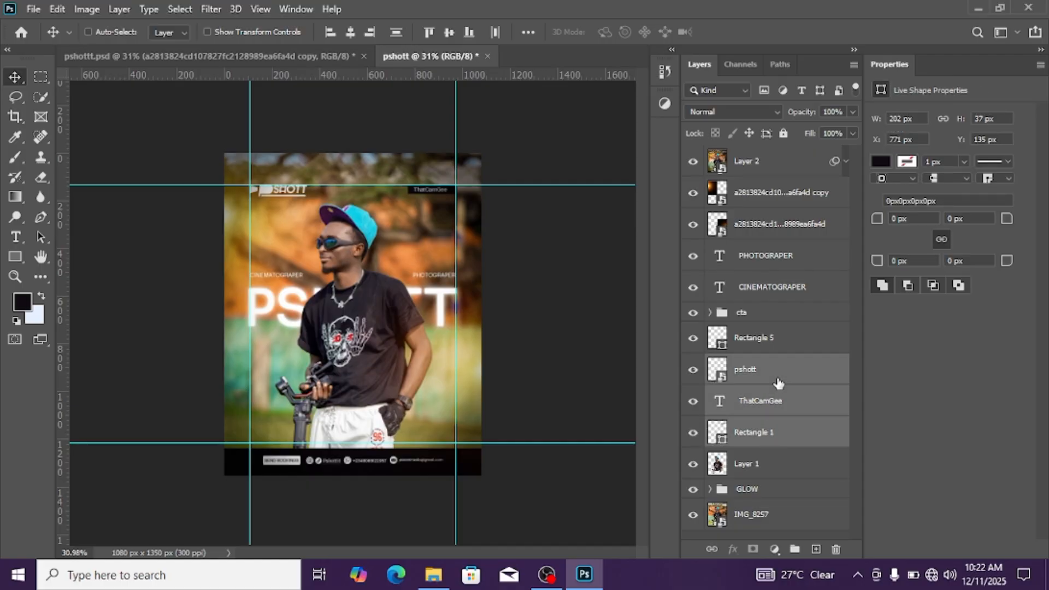
pyautogui.hotkey('ctrl', 'g')
pyautogui.doubleClick(750, 363)
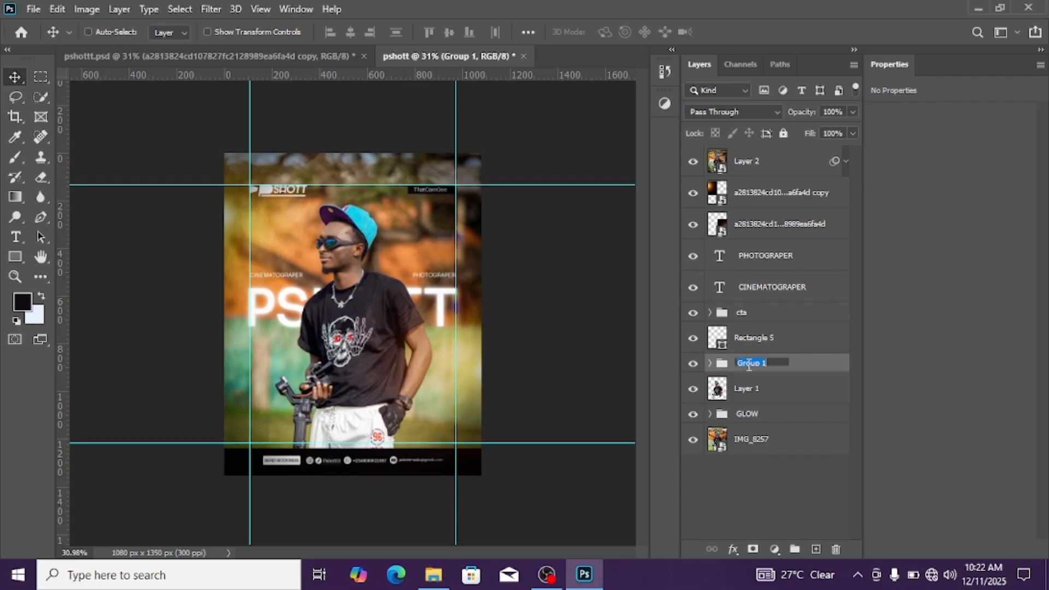
pyautogui.write('LOGO')
pyautogui.press('Return')
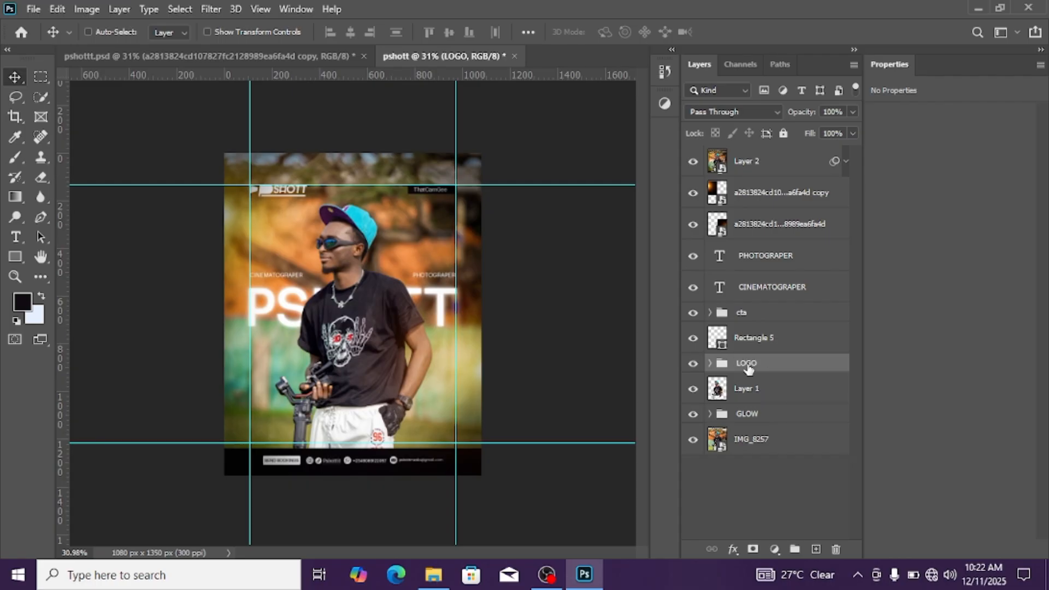
# Hide the LOGO group and Layer 2, and stamp the remaining layers into a new merged layer
pyautogui.click(690, 365)
pyautogui.click(785, 440)
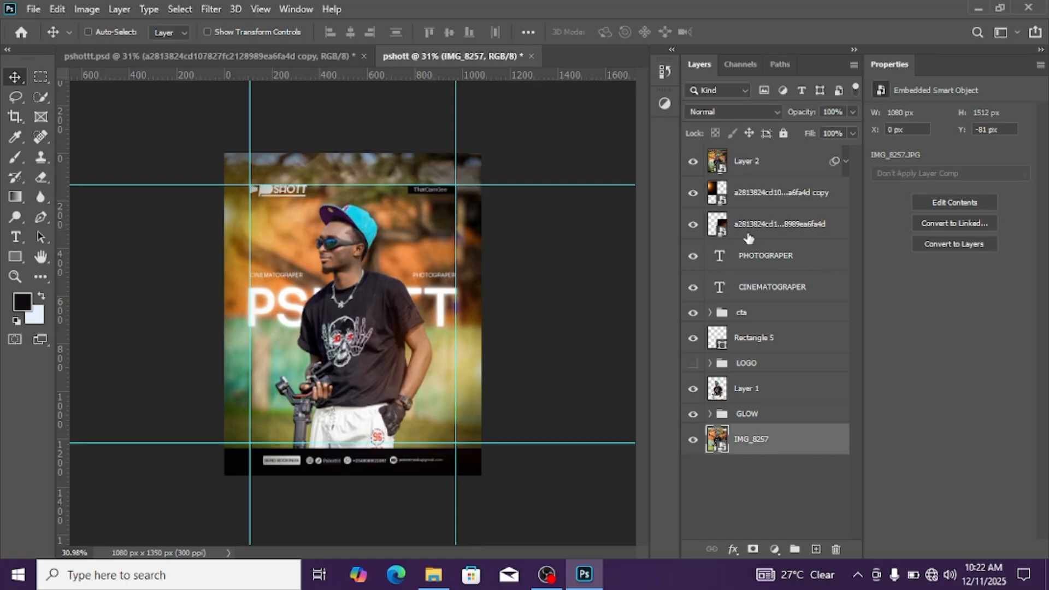
pyautogui.click(692, 161)
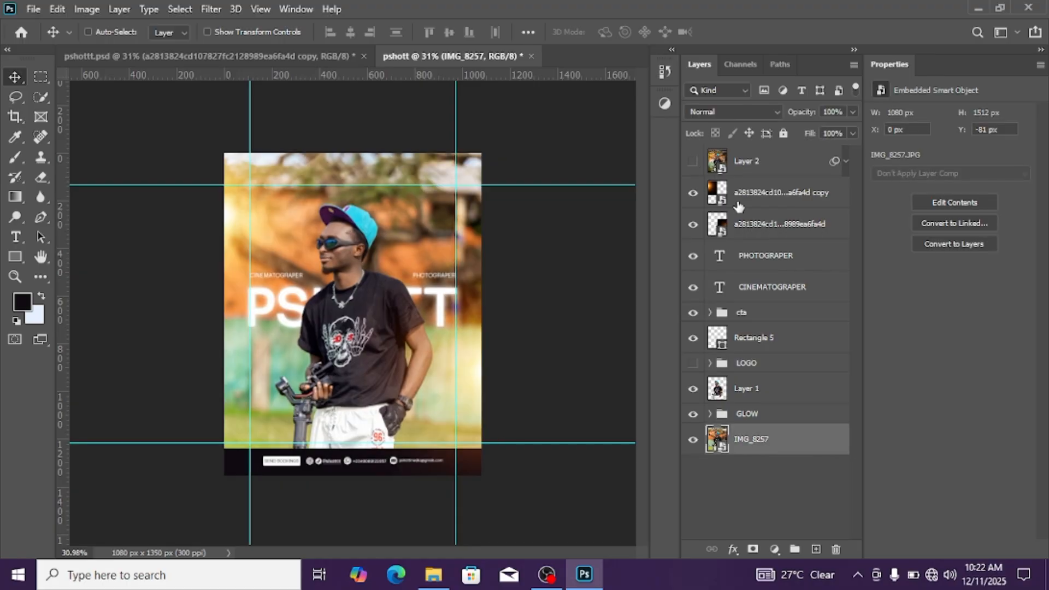
pyautogui.keyDown('shift'); pyautogui.click(801, 197); pyautogui.keyUp('shift')
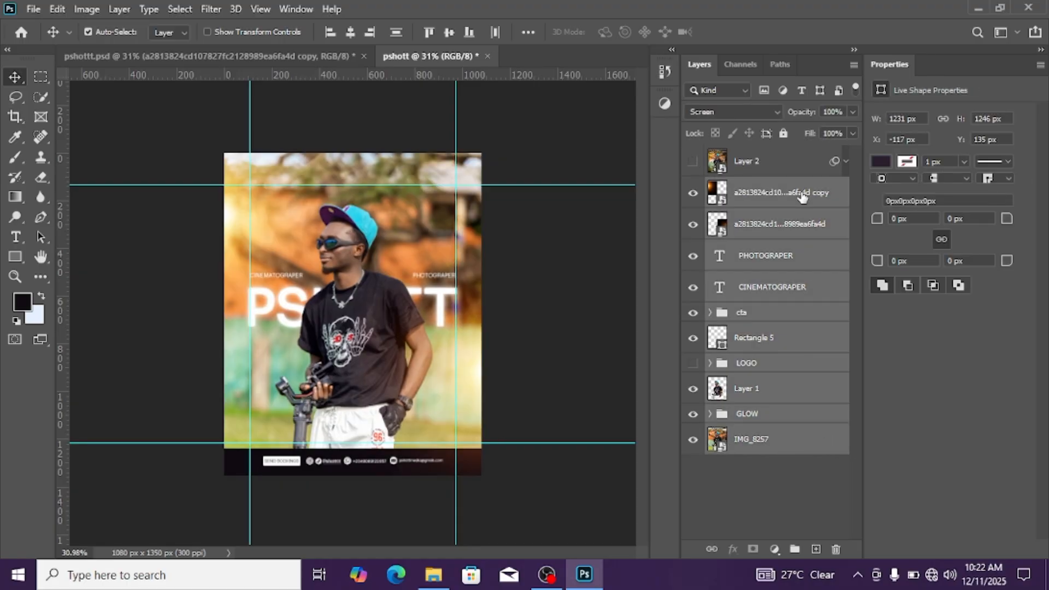
pyautogui.hotkey('ctrl', 'shift', 'alt', 'e')
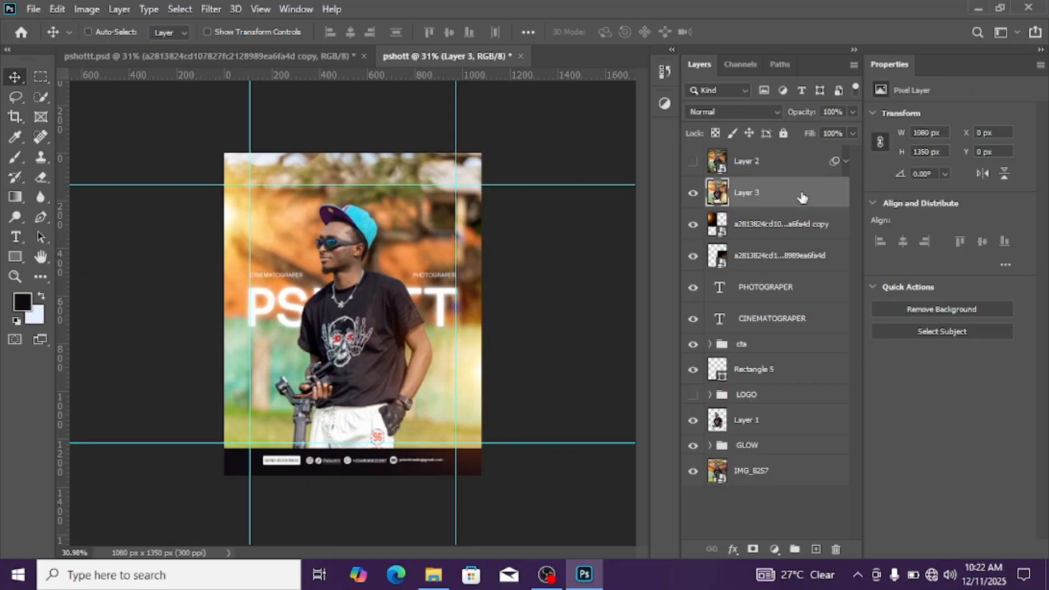
# Convert the new merged layer to a smart object and transfer Layer 2's Camera Raw smart filter onto it
pyautogui.rightClick(834, 198)
pyautogui.click(865, 213)
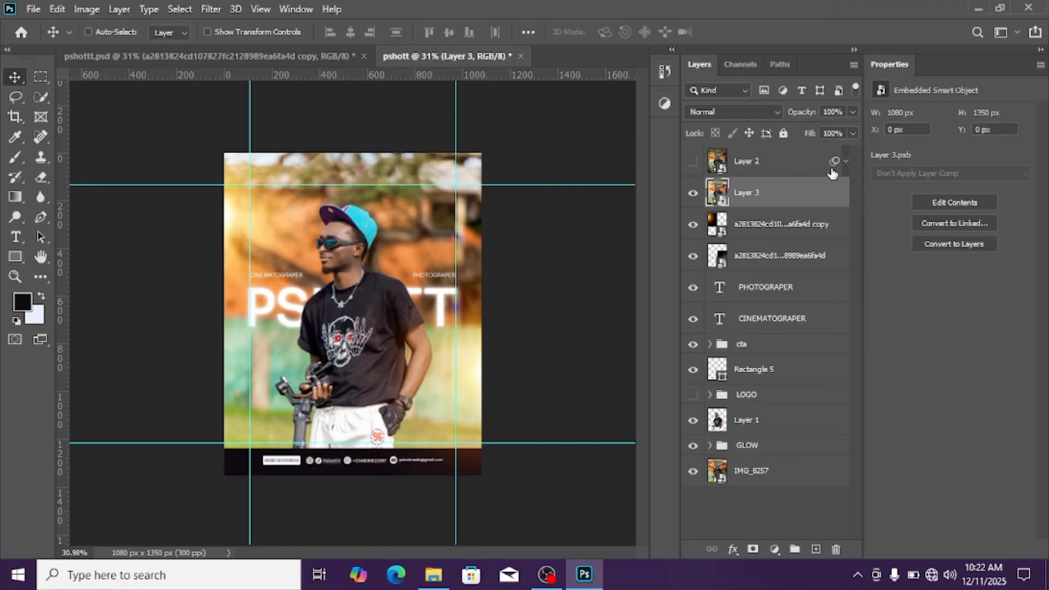
pyautogui.moveTo(830, 195); pyautogui.dragTo(830, 202)
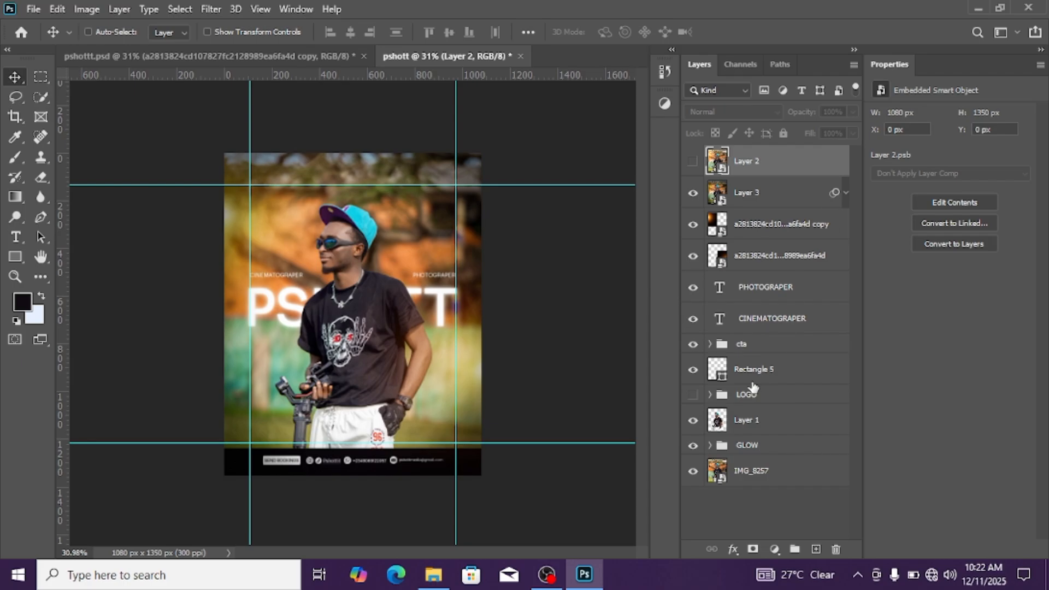
# Move the LOGO group directly above the filtered Layer 3, make it visible again, and check the flyer
pyautogui.moveTo(720, 398); pyautogui.dragTo(711, 188)
pyautogui.click(692, 186)
pyautogui.scroll(3, 388, 248)
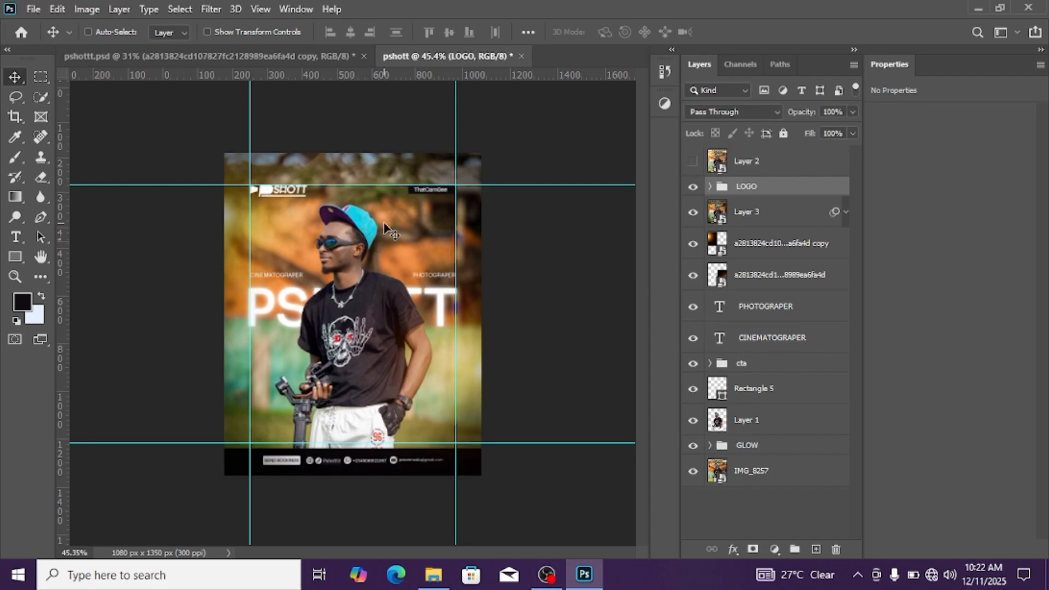
pyautogui.scroll(-4, 394, 223)
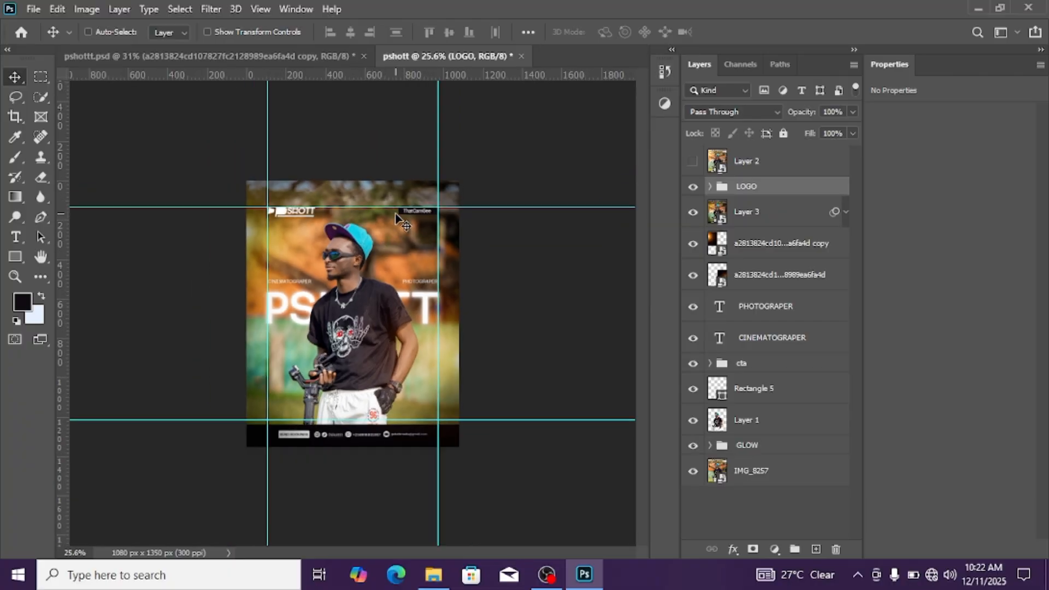
pyautogui.scroll(1, 371, 257)
pyautogui.scroll(2, 372, 256)
pyautogui.scroll(-3, 366, 256)
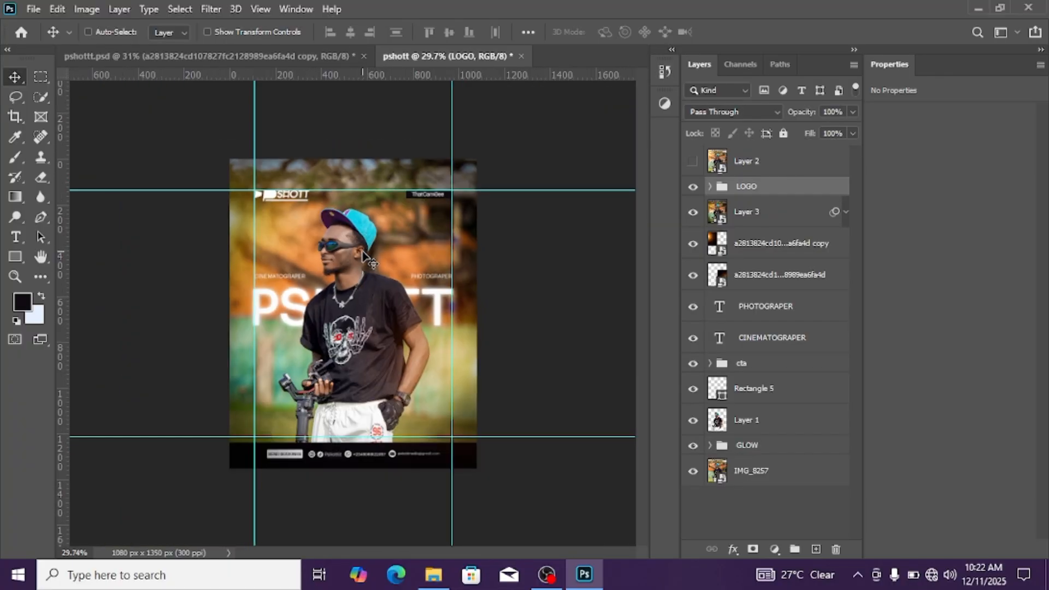